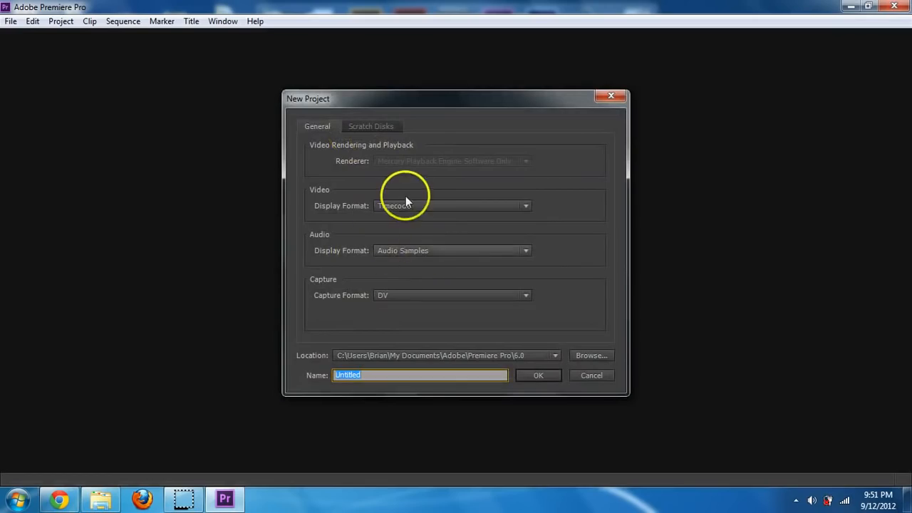
Step: Create a new project named Example with the DV capture format and the scratch disks kept the same as the project
left_click(401, 294)
left_click(401, 295)
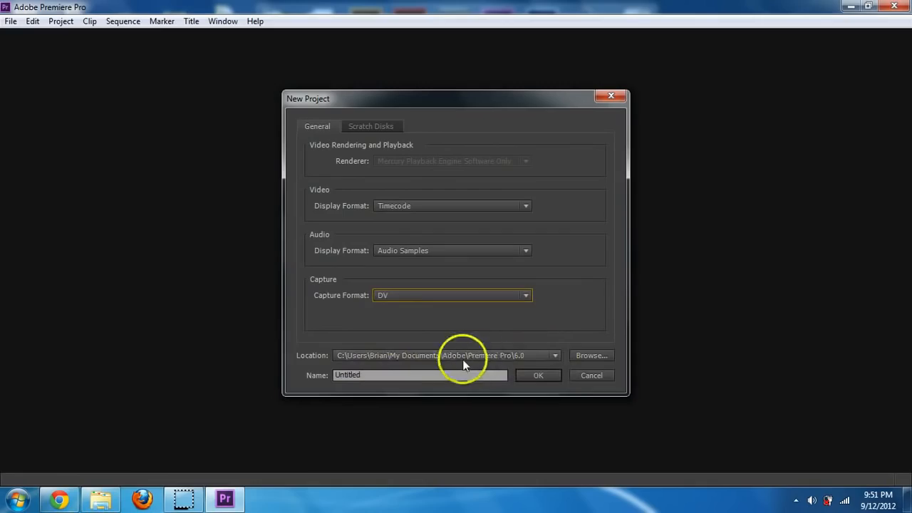
double_click(377, 375)
type("E")
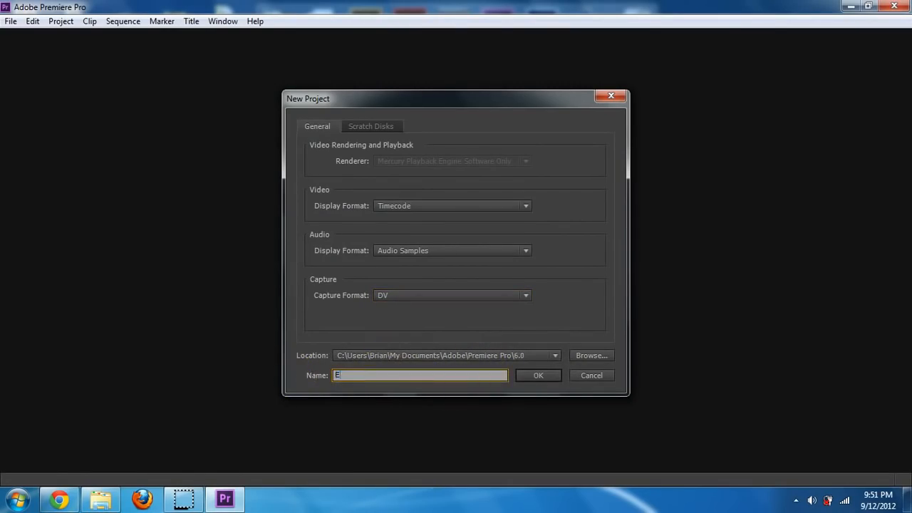
type("xample")
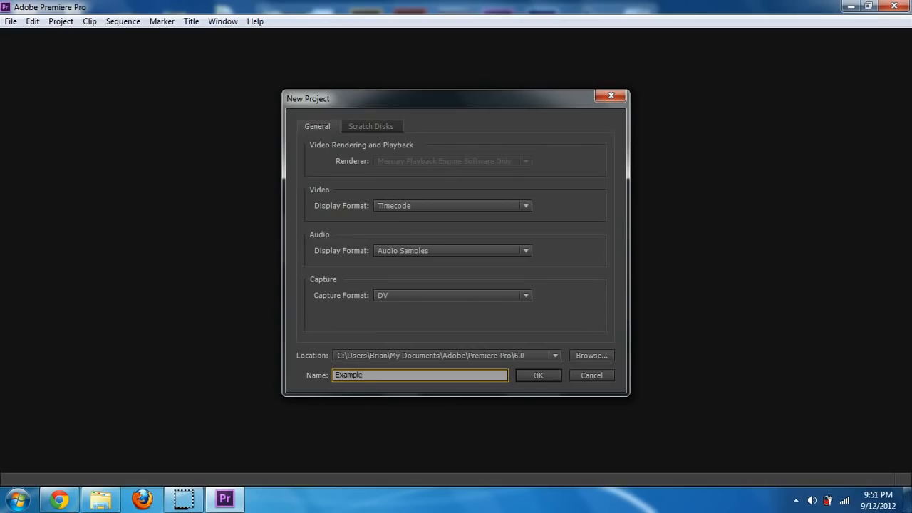
left_click(357, 127)
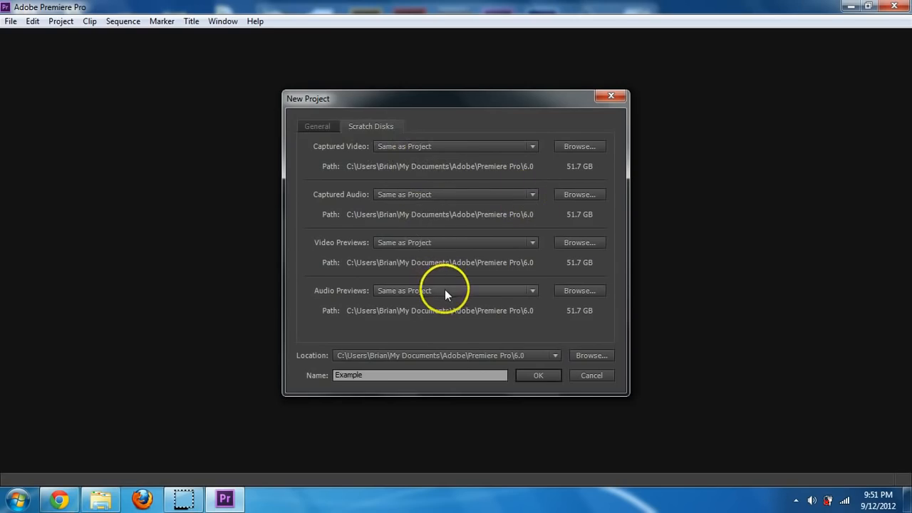
left_click(538, 375)
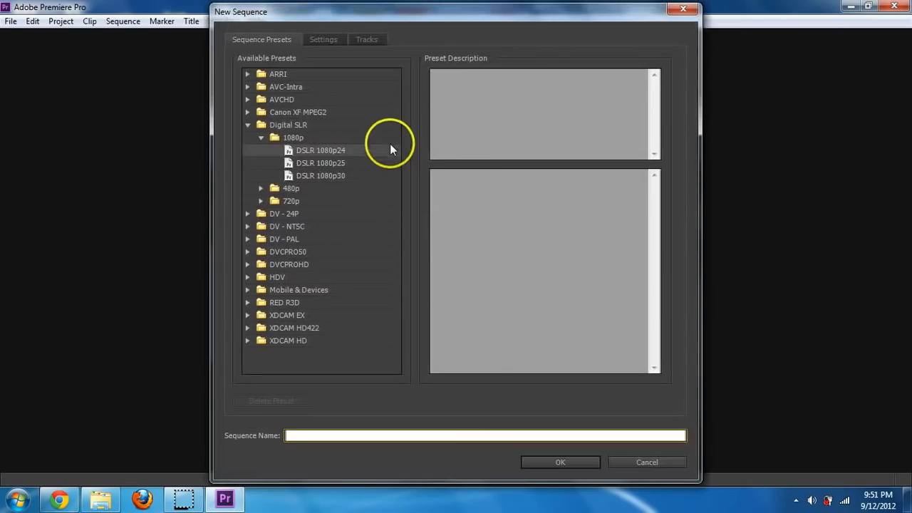
Step: Choose the DSLR 1080p24 sequence preset from the Digital SLR 1080p group
left_click(390, 148)
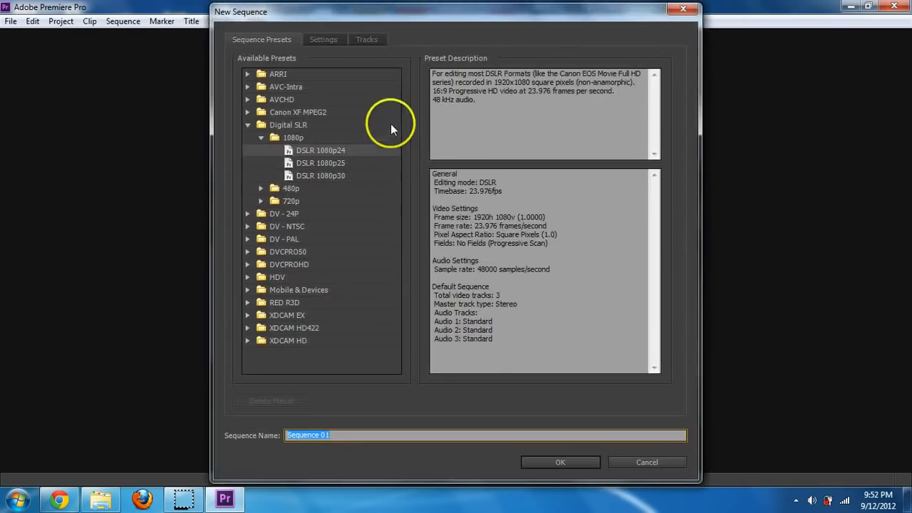
left_click(287, 124)
left_click(276, 137)
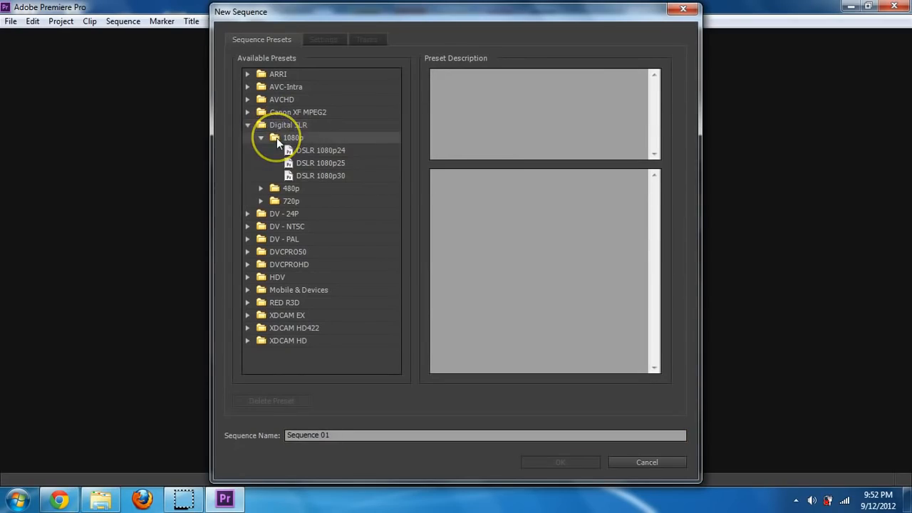
left_click(309, 154)
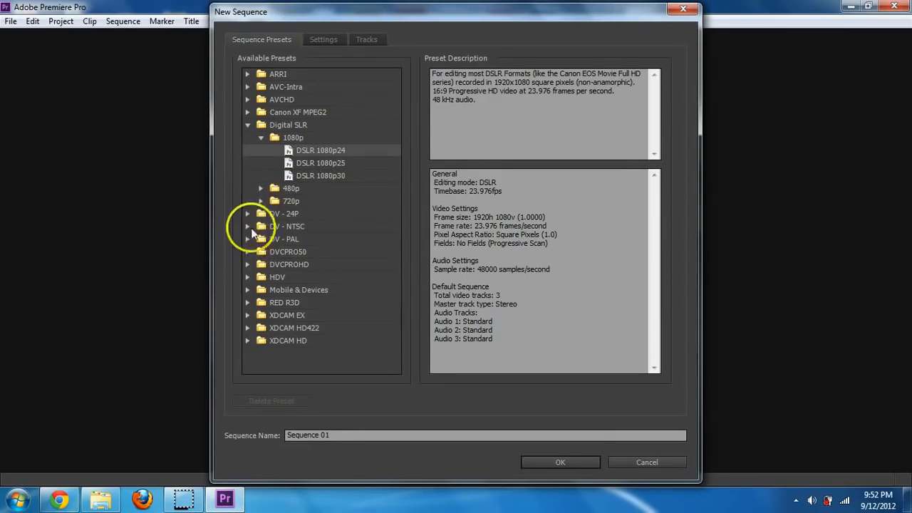
Step: Examine the presets offered in the DV - 24P, DV - NTSC and AVCHD groups without changing the chosen preset
left_click(247, 214)
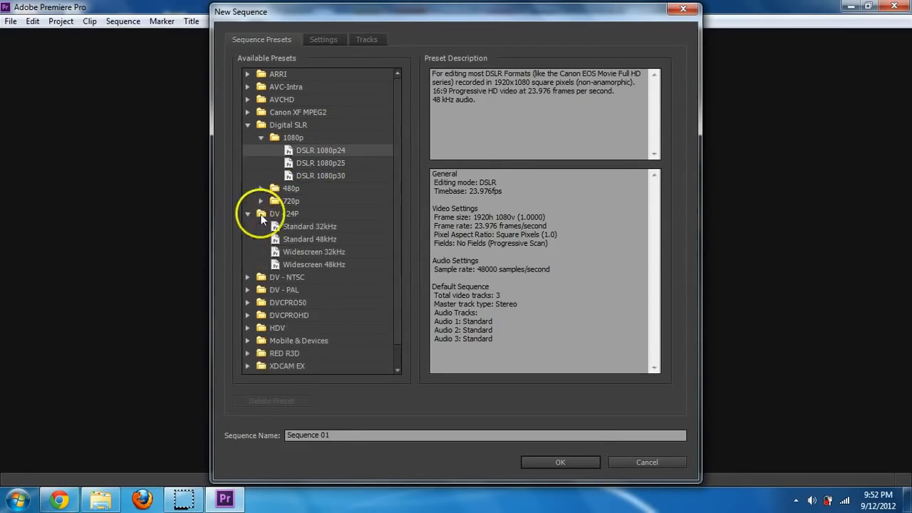
left_click(247, 277)
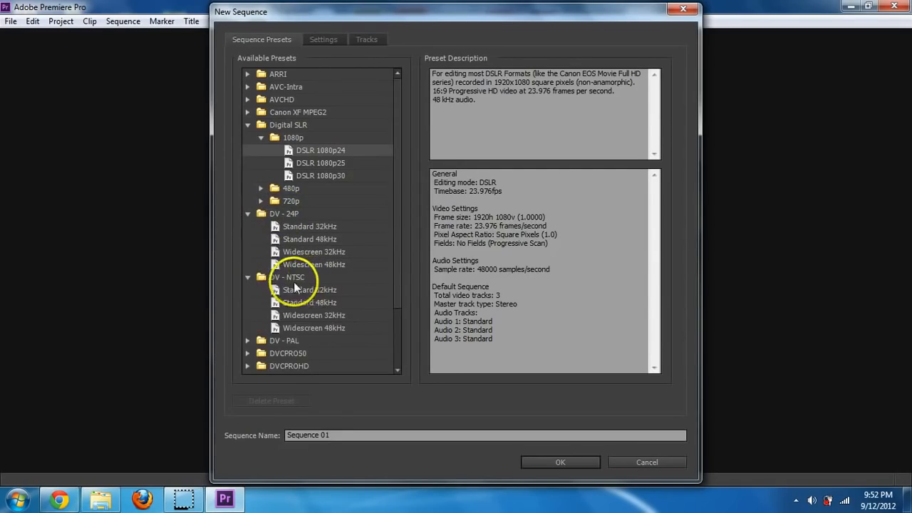
left_click(247, 277)
left_click(247, 214)
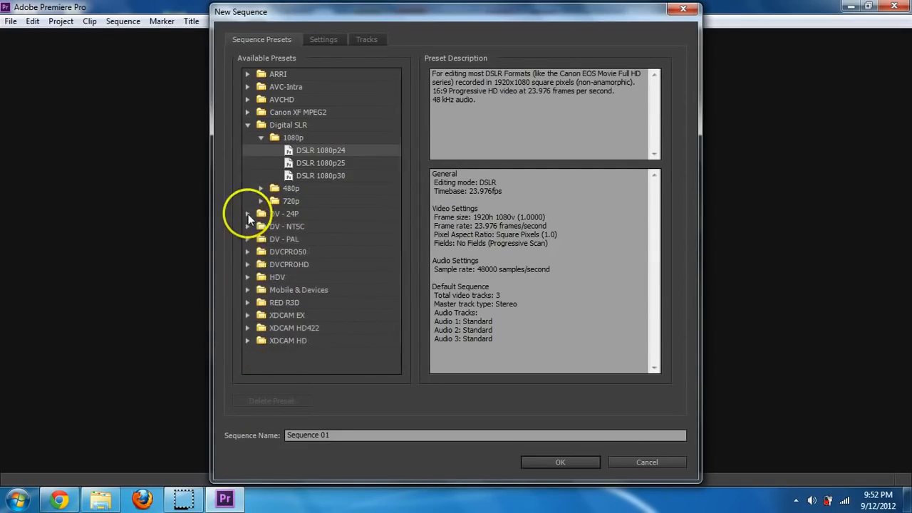
left_click(246, 100)
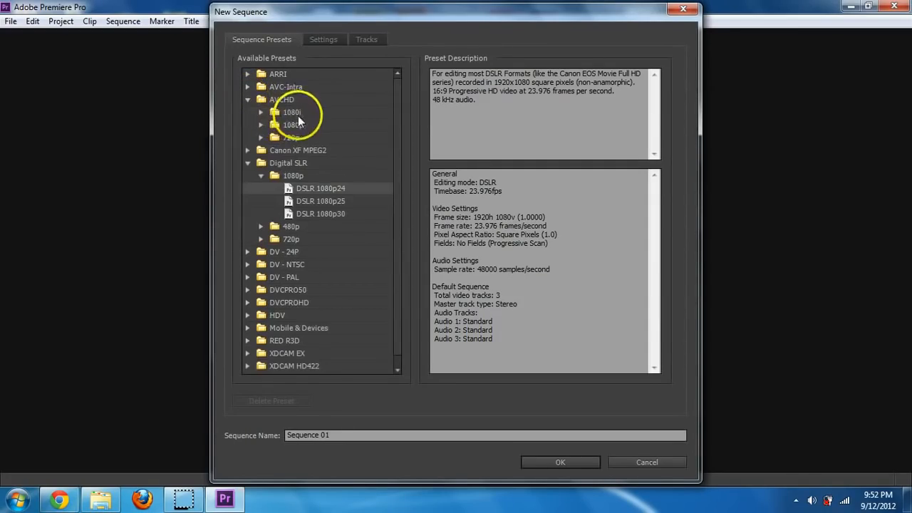
left_click(261, 112)
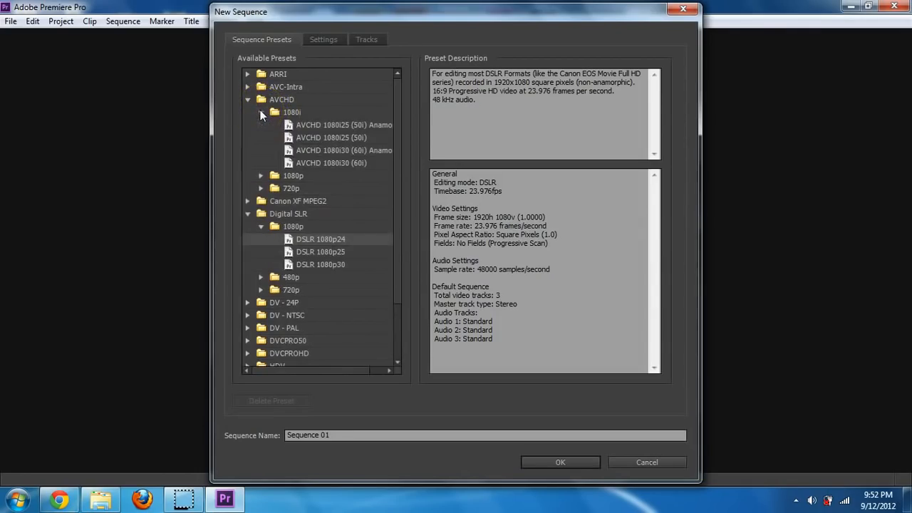
left_click(260, 111)
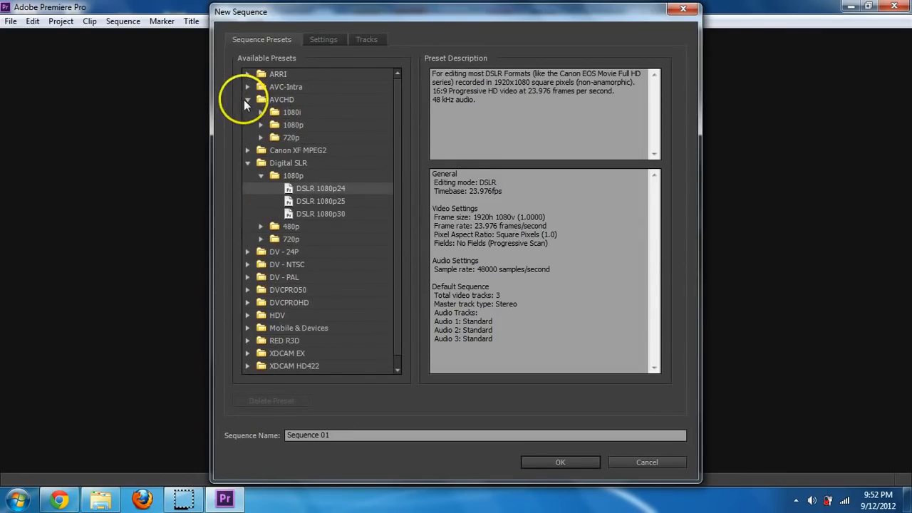
left_click(248, 100)
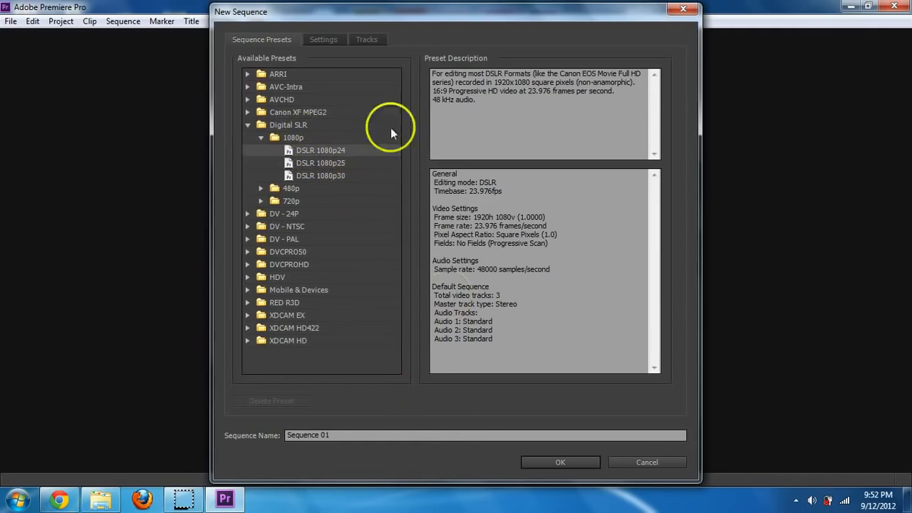
Step: Review the preset's video and audio settings and create the sequence as Sequence 01
left_click(322, 40)
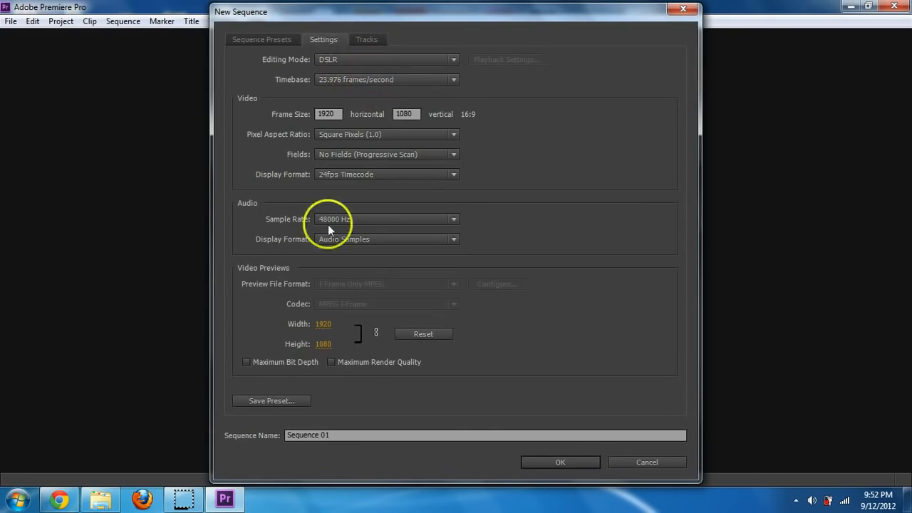
left_click(538, 459)
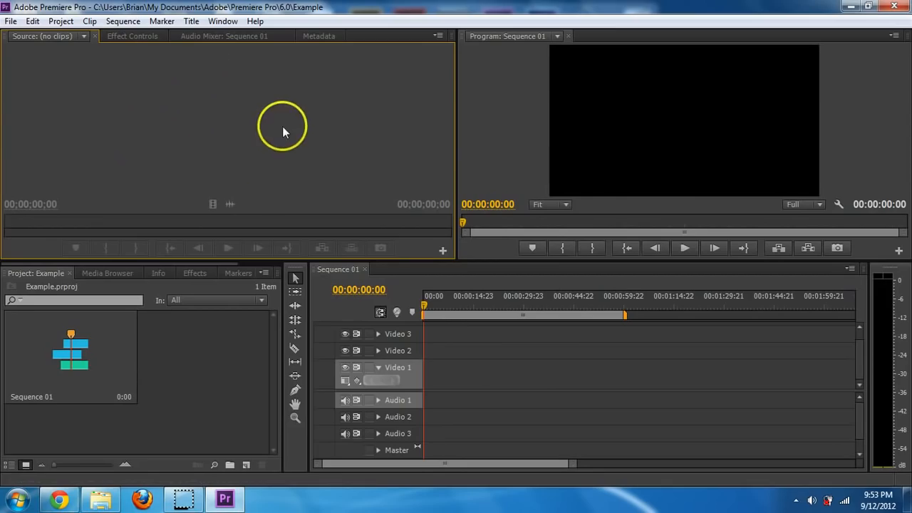
Step: Import all six media files from the Examples folder in My Pictures into the project
left_click(166, 368)
right_click(175, 362)
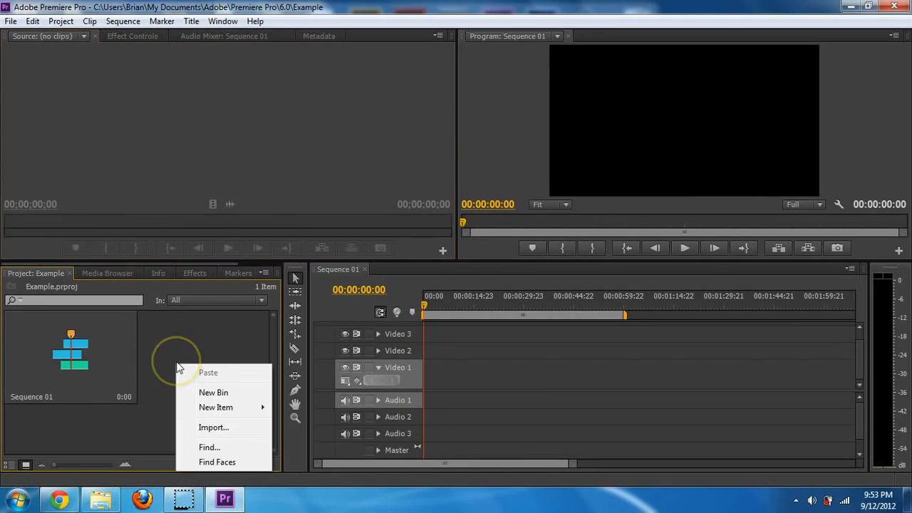
left_click(220, 421)
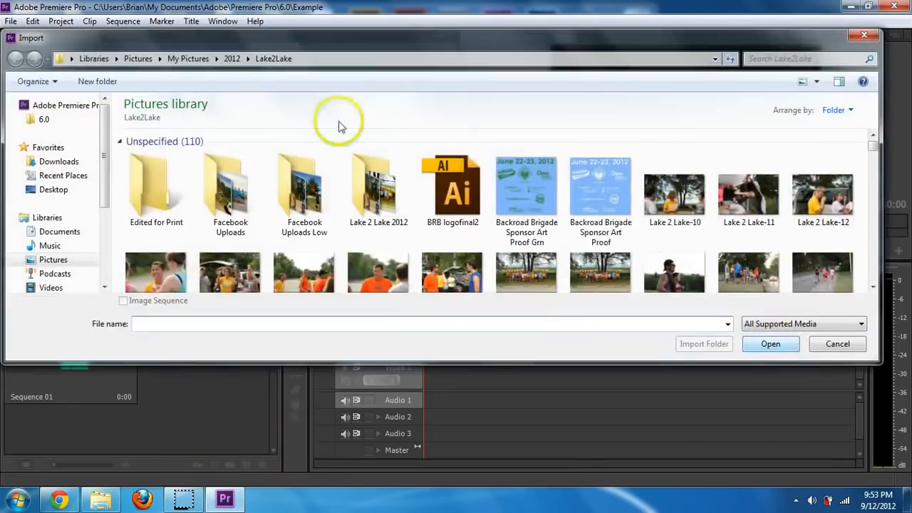
left_click(196, 58)
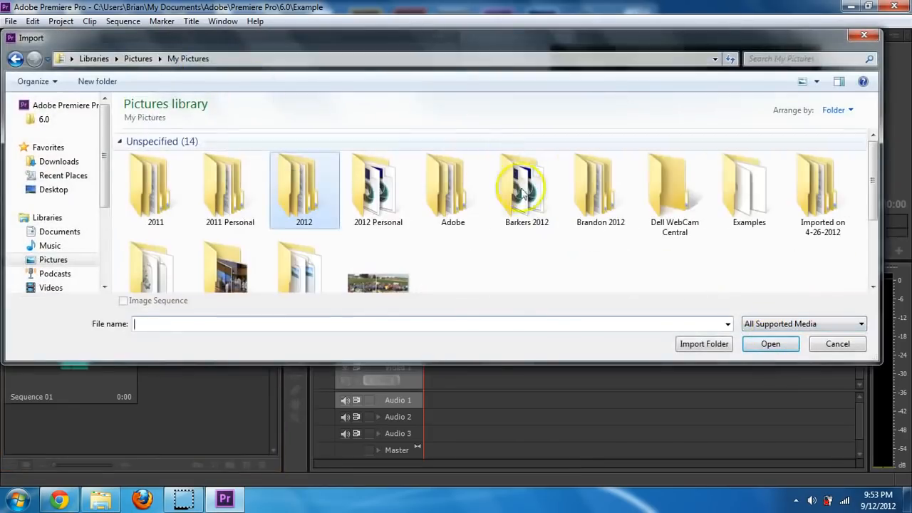
double_click(758, 198)
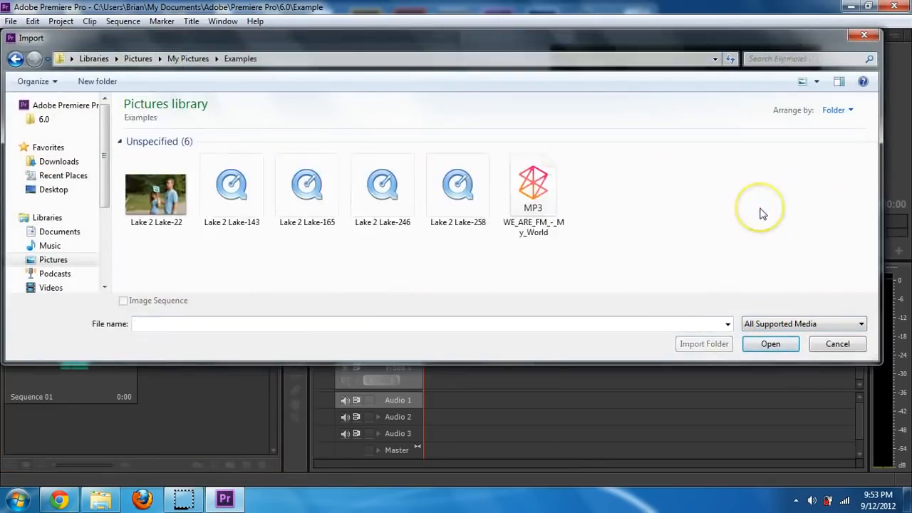
left_click(156, 194)
left_click(302, 188)
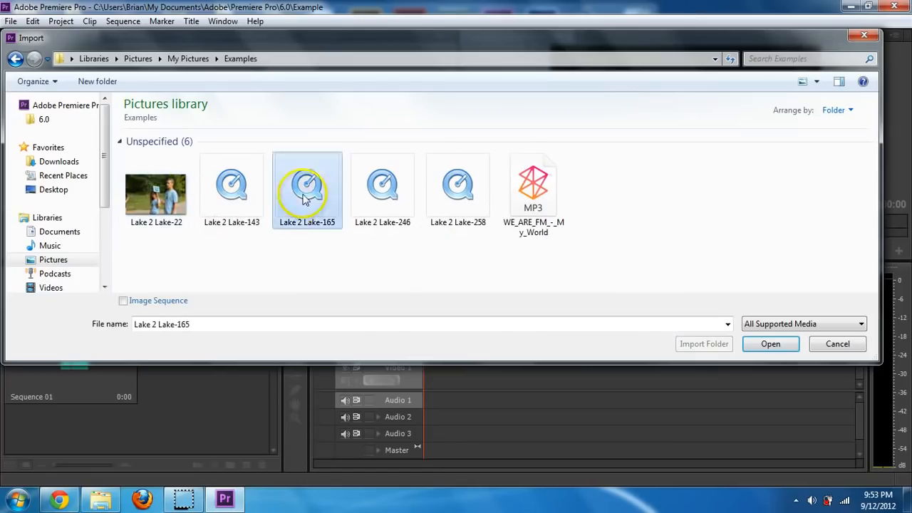
left_click_drag(578, 251, 175, 166)
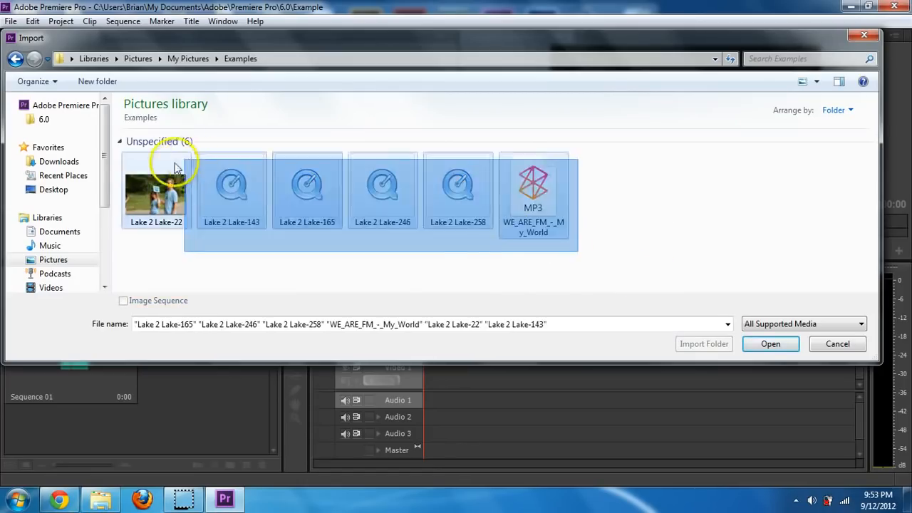
left_click(770, 344)
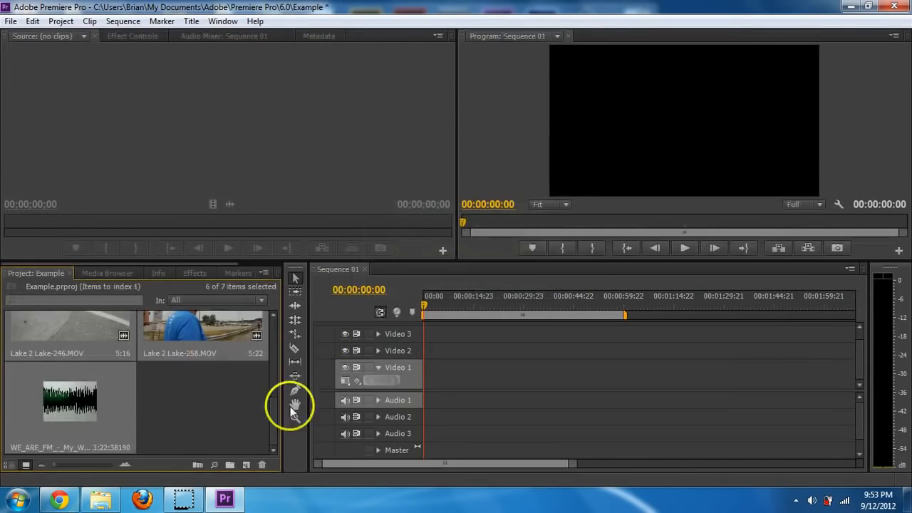
Step: Load Lake 2 Lake-143.MOV into the source monitor and mark its In point at 00:00:03:11
left_click_drag(271, 419, 277, 380)
scroll(234, 366, "up", 1)
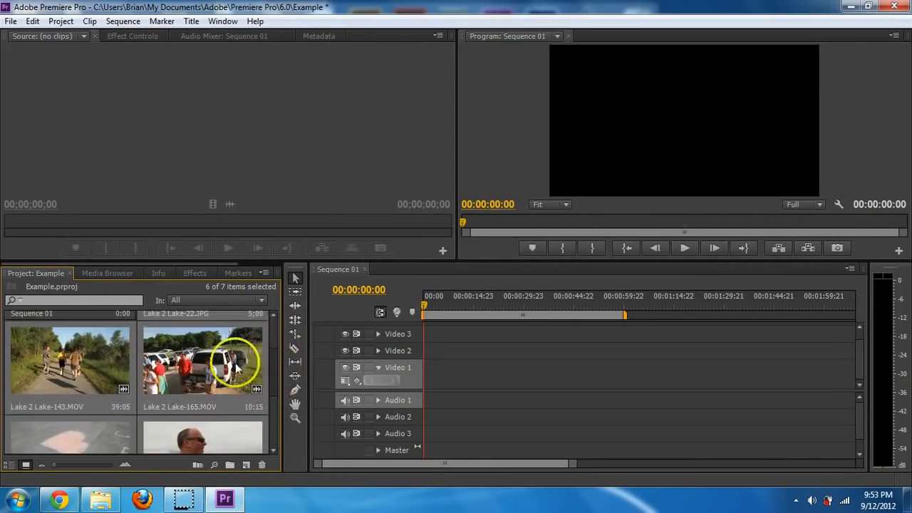
double_click(45, 376)
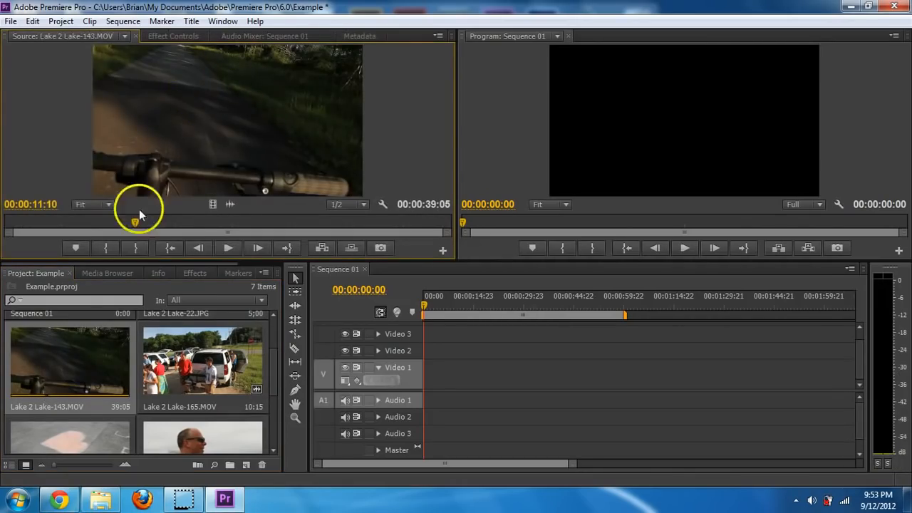
left_click_drag(134, 224, 35, 225)
key("XF86AudioMute")
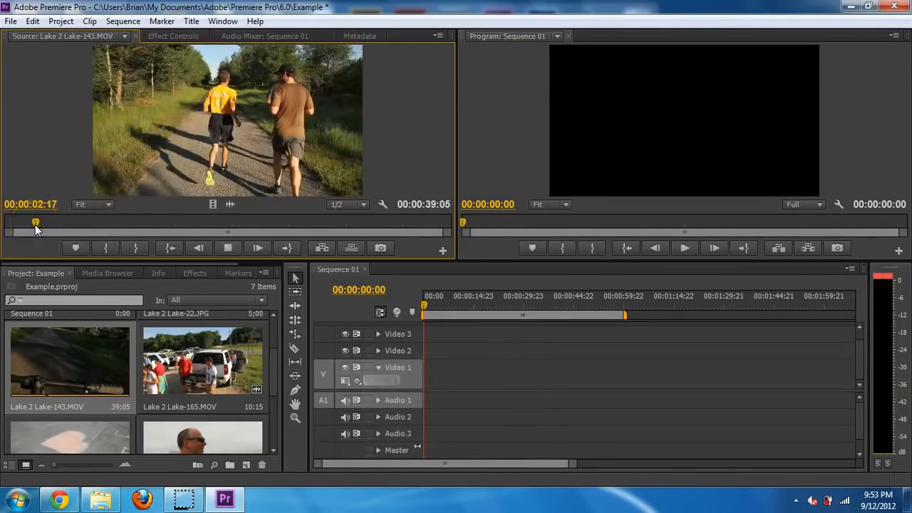
key("space")
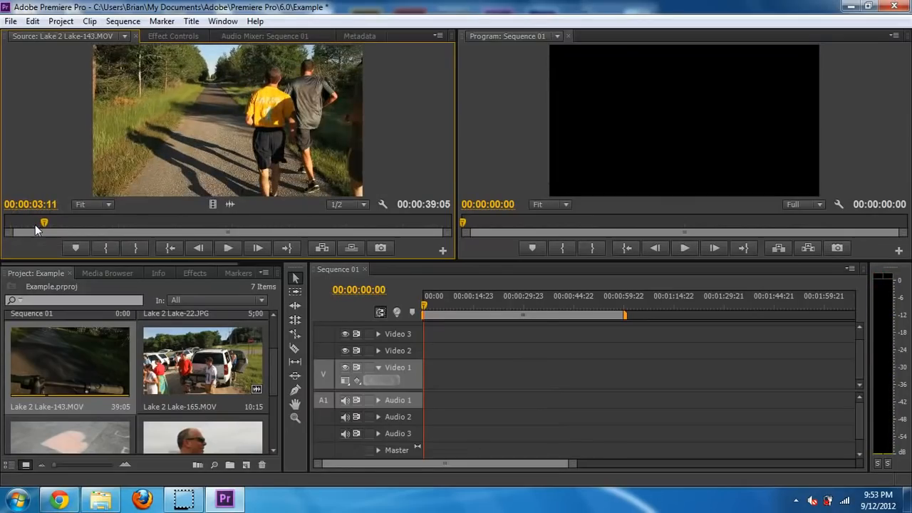
key("i")
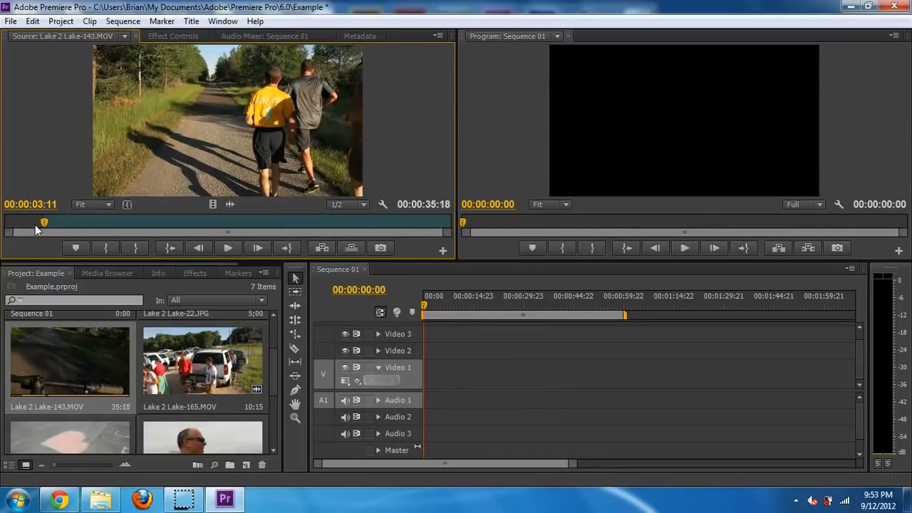
Step: Play the source clip on to 00:00:06:13 and mark the Out point there
key("space")
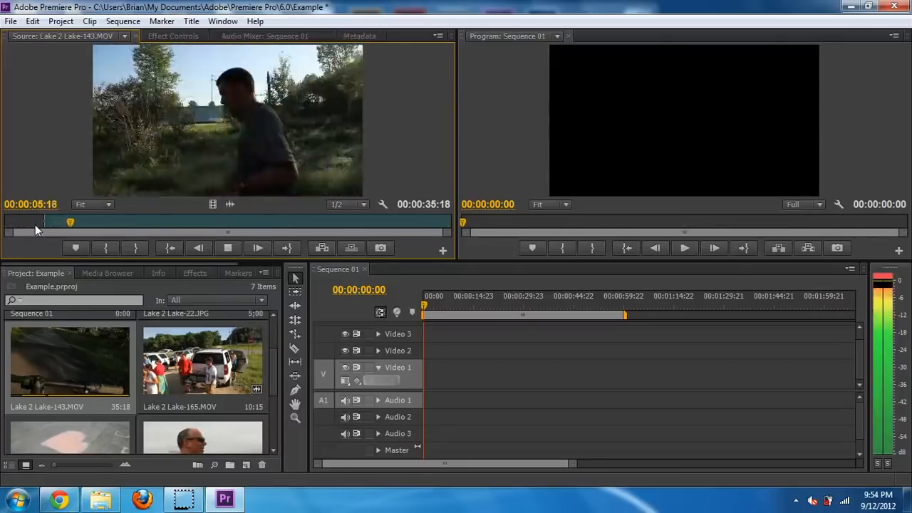
key("space")
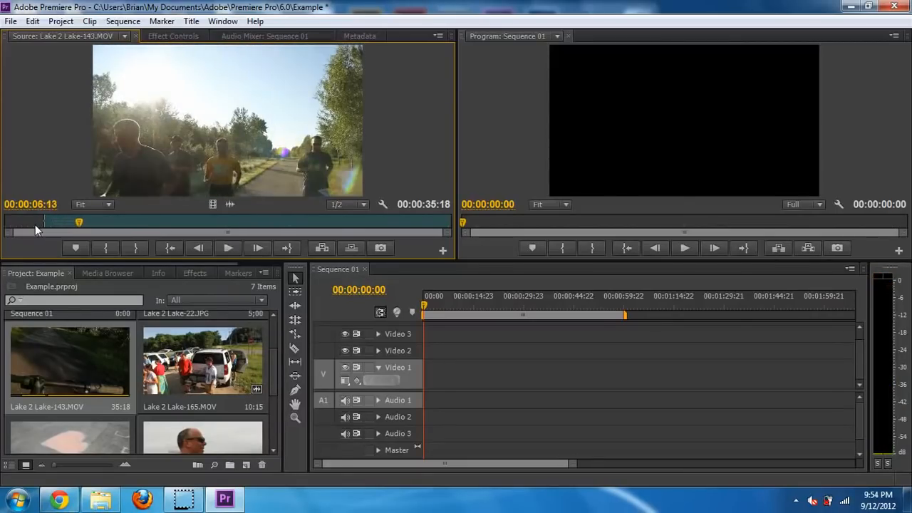
key("o")
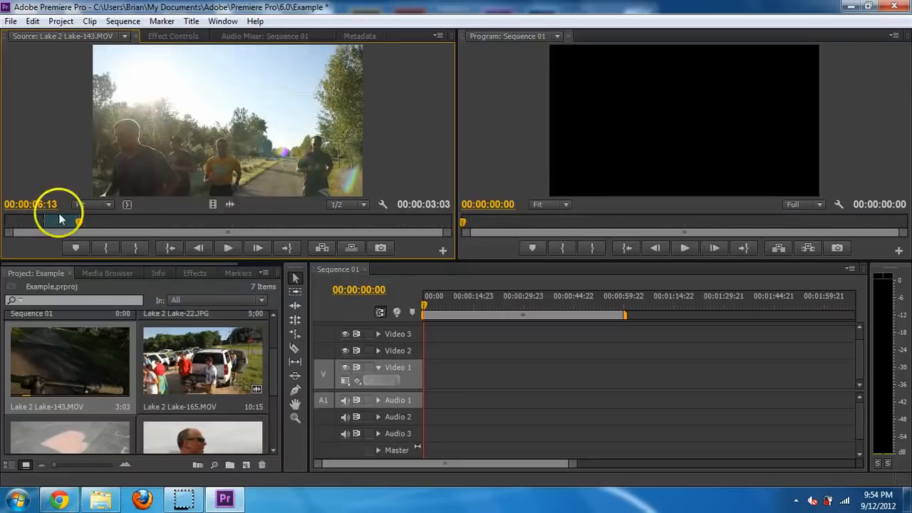
Step: Place the marked section of Lake 2 Lake-143.MOV at the start of Video 1 and Audio 1 in the sequence
left_click_drag(247, 127, 428, 373)
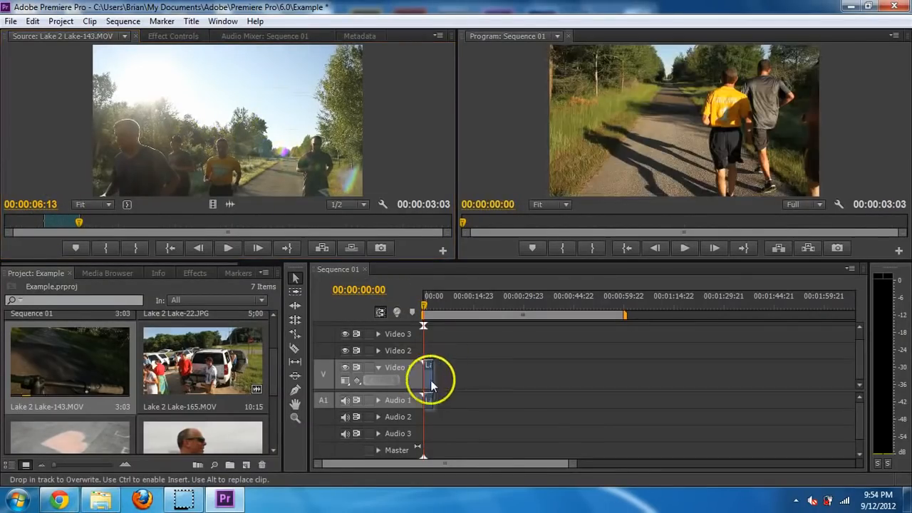
left_click_drag(575, 467, 458, 475)
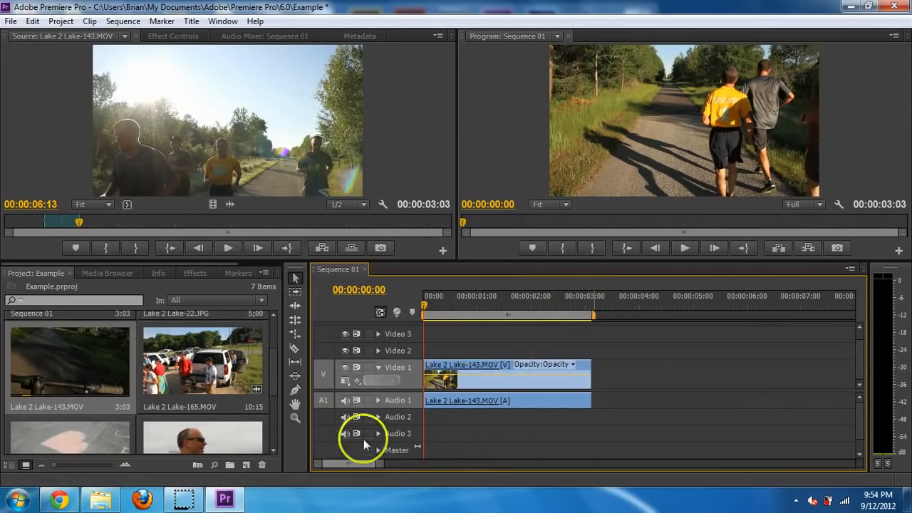
left_click_drag(377, 464, 414, 483)
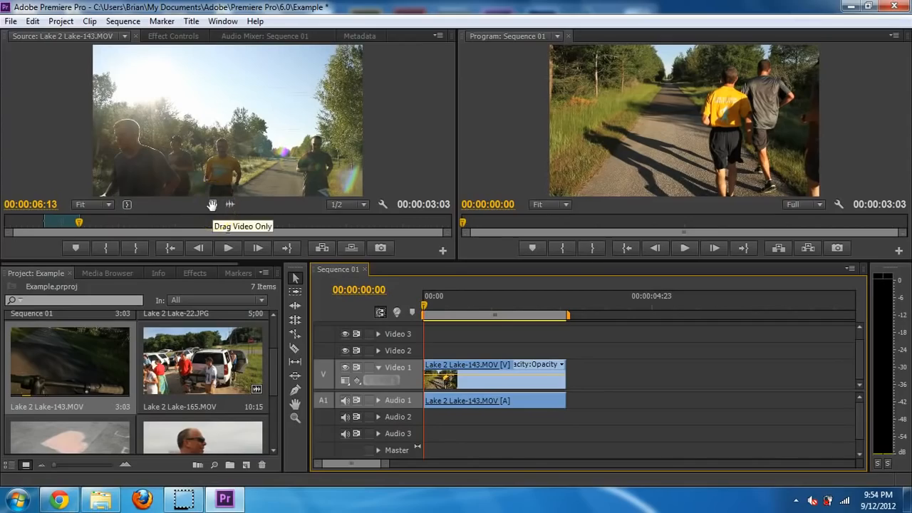
Step: Replace the clip in the sequence with only the video of the marked Lake 2 Lake-143.MOV section at the start of Video 1
left_click_drag(211, 204, 556, 378)
key("Delete")
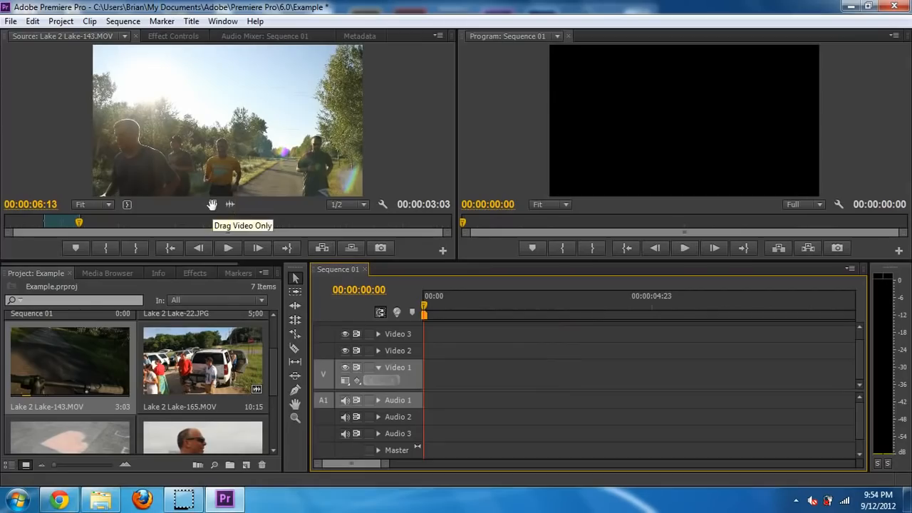
left_click_drag(212, 204, 423, 384)
left_click(228, 204)
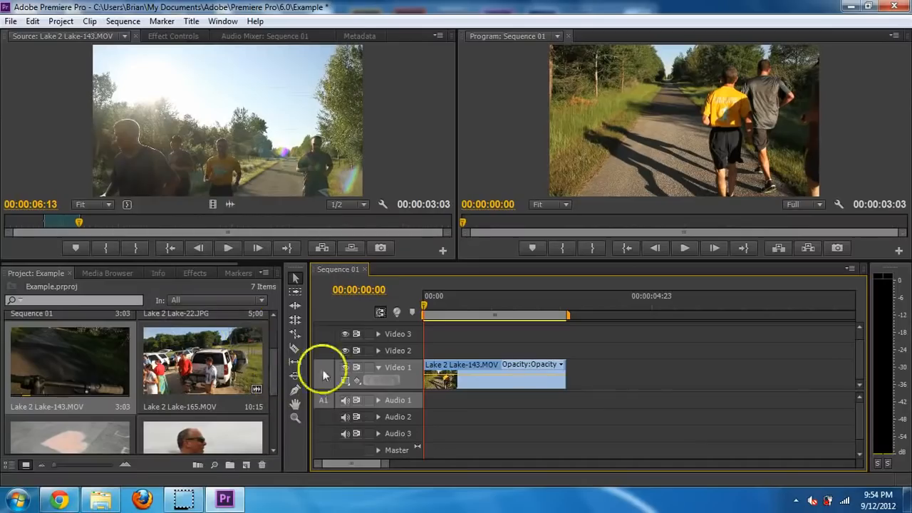
Step: Split the Video 1 clip at 00:00:02:20 and slide the piece after the cut along the track, leaving a gap
left_click_drag(426, 302, 554, 317)
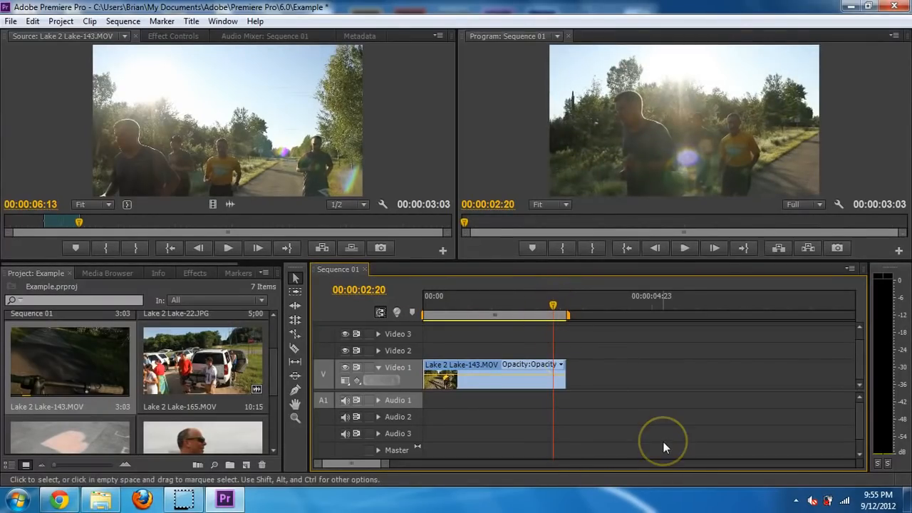
key("ctrl+k")
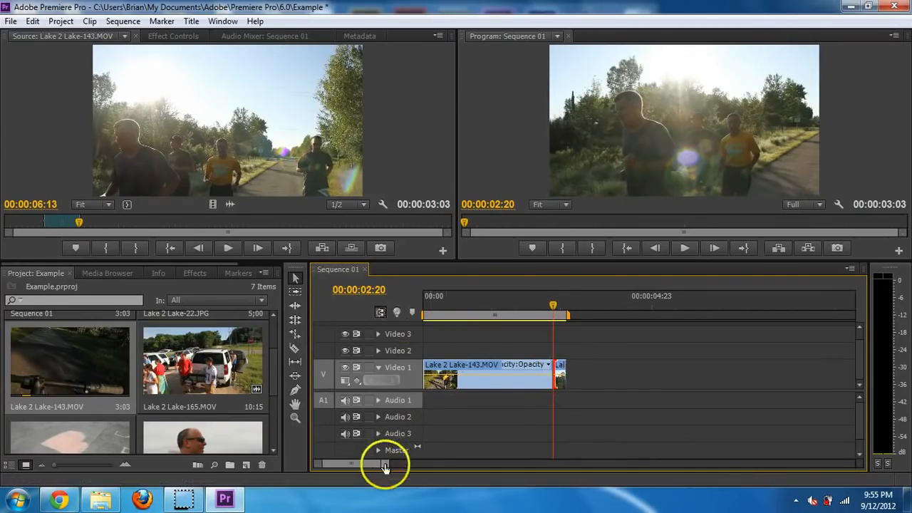
mouse_move(387, 466)
left_mouse_down()
mouse_move(407, 466)
mouse_move(372, 464)
left_mouse_up()
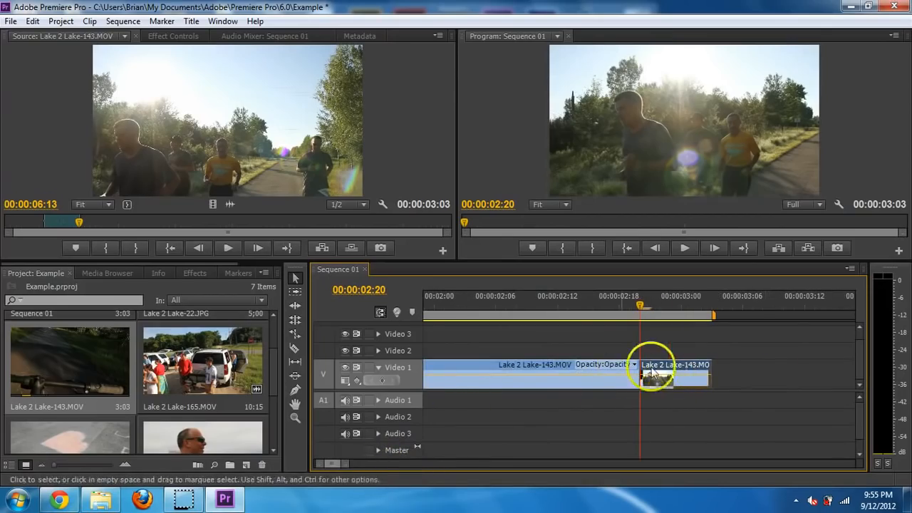
left_click_drag(666, 363, 734, 372)
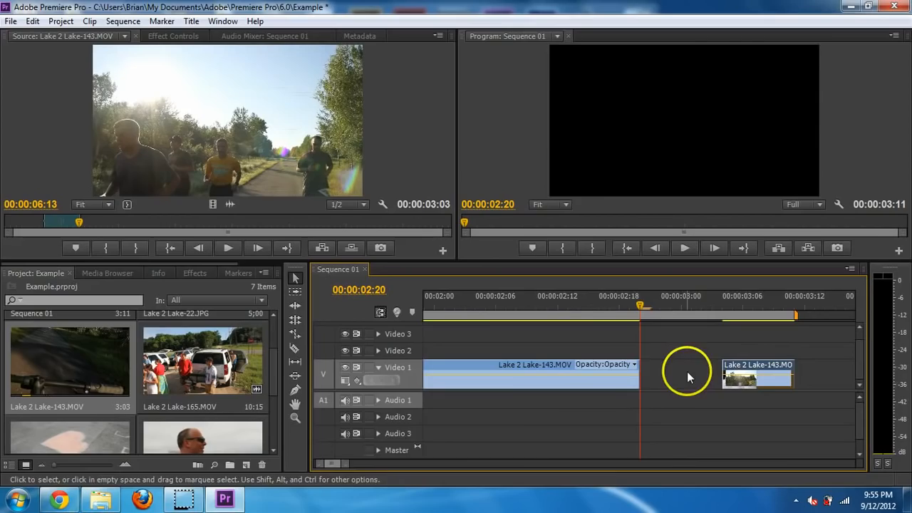
Step: Undo the split and the move, and trim the end of the Lake 2 Lake-143.MOV clip back to 00:00:02:20
left_click_drag(340, 467, 391, 470)
key("ctrl+z")
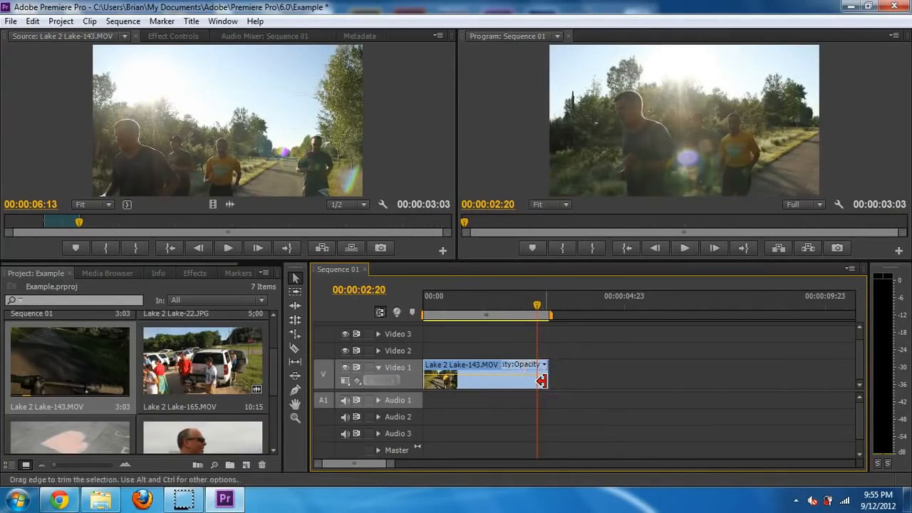
left_click_drag(540, 382, 533, 376)
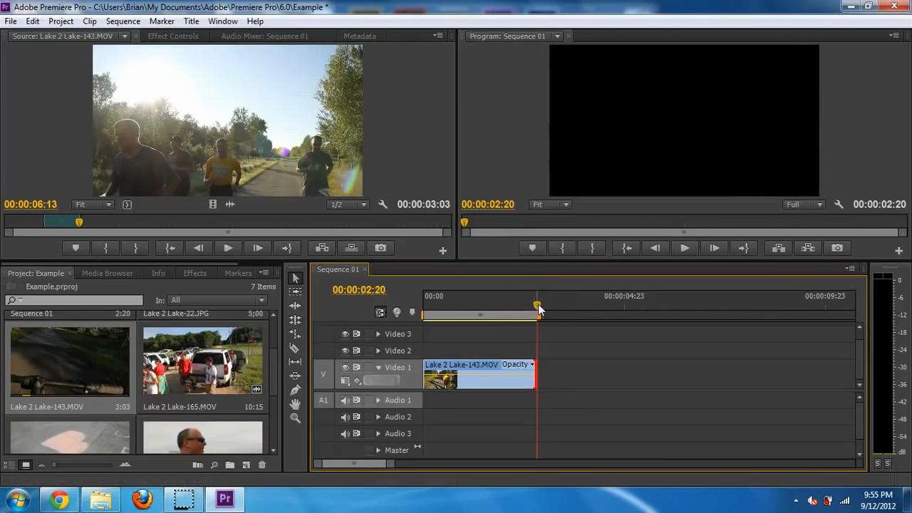
Step: Play the trimmed clip in the sequence, restarting it from the beginning several times, and stop at 00:00:01:05
left_click_drag(523, 311, 443, 309)
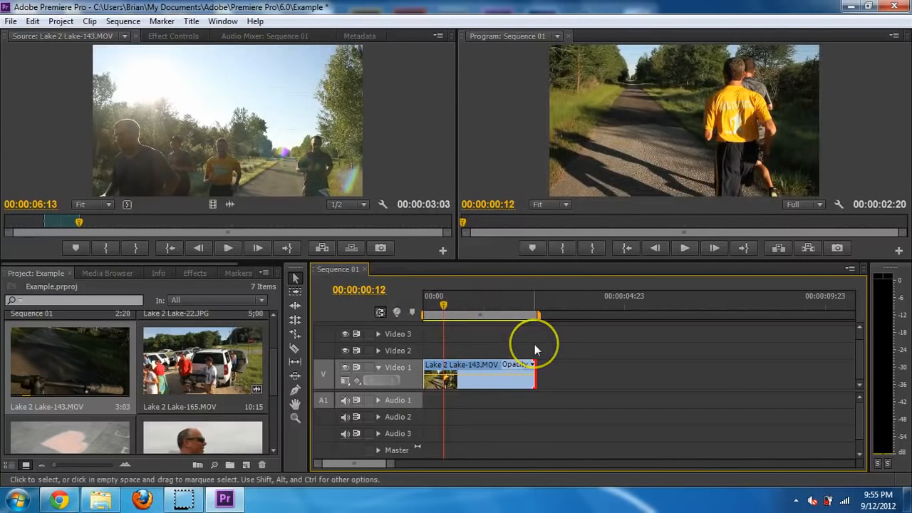
key("space")
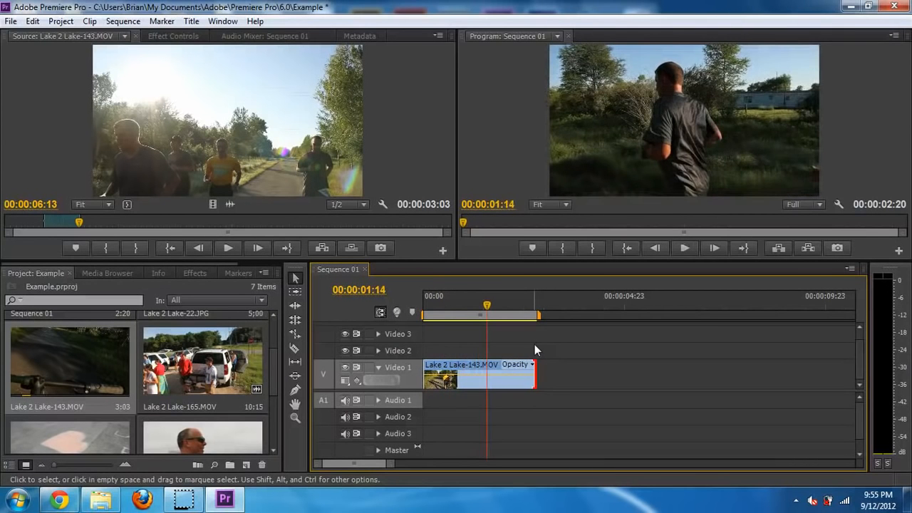
key("Return")
key("Return")
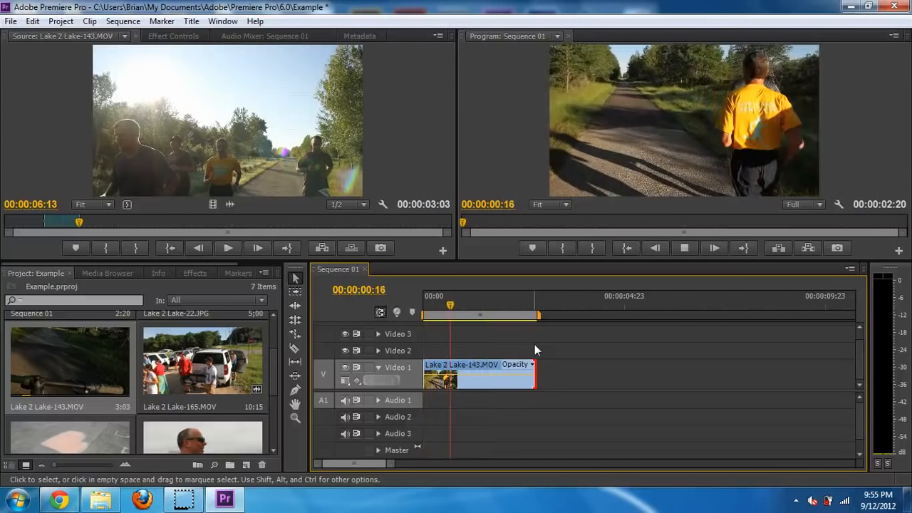
key("Return")
key("Return")
key("Return")
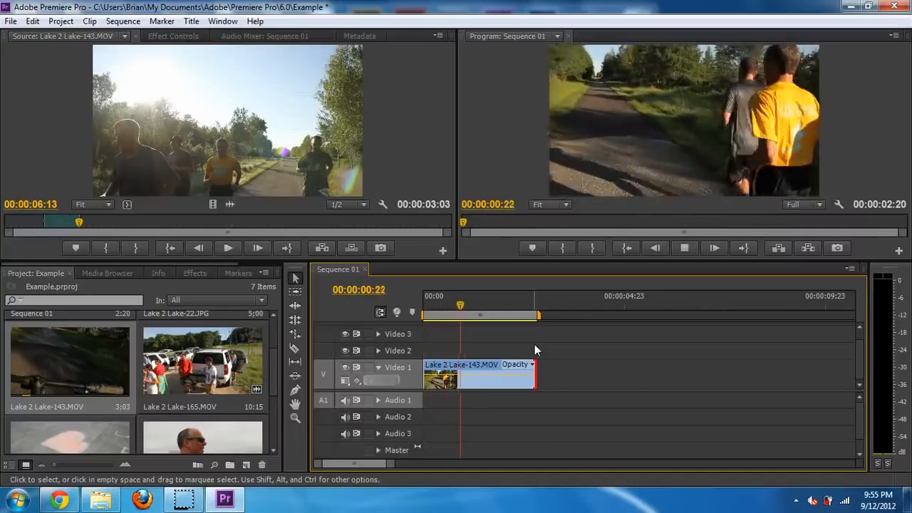
key("space")
key("Return")
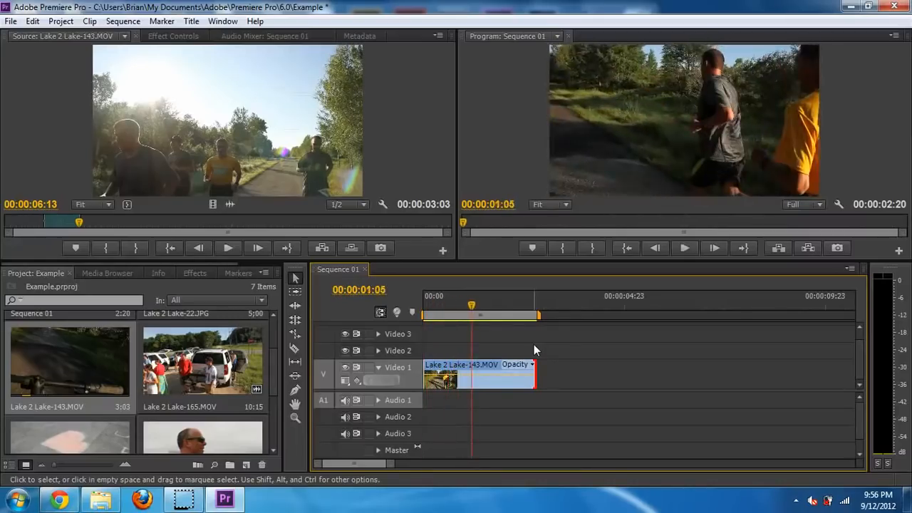
Step: Close the Media Browser and Info panels and go back to the project's media
left_click(297, 292)
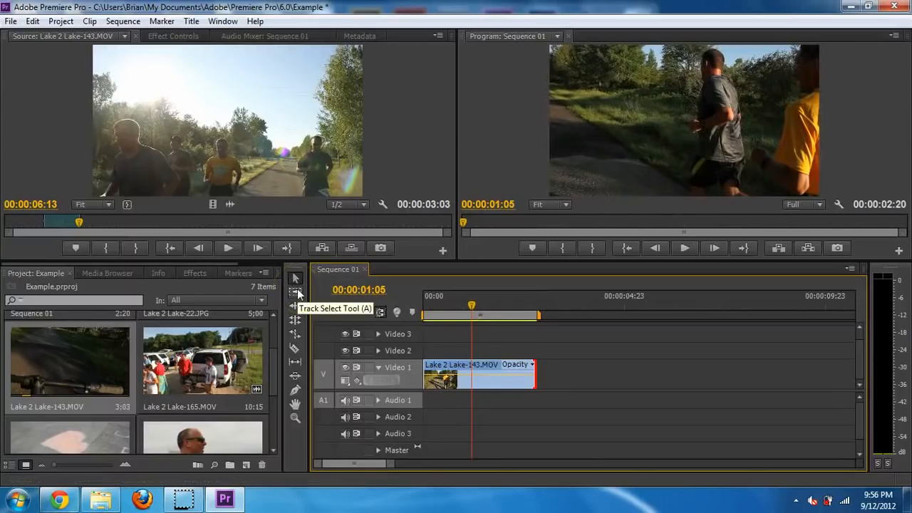
left_click(38, 275)
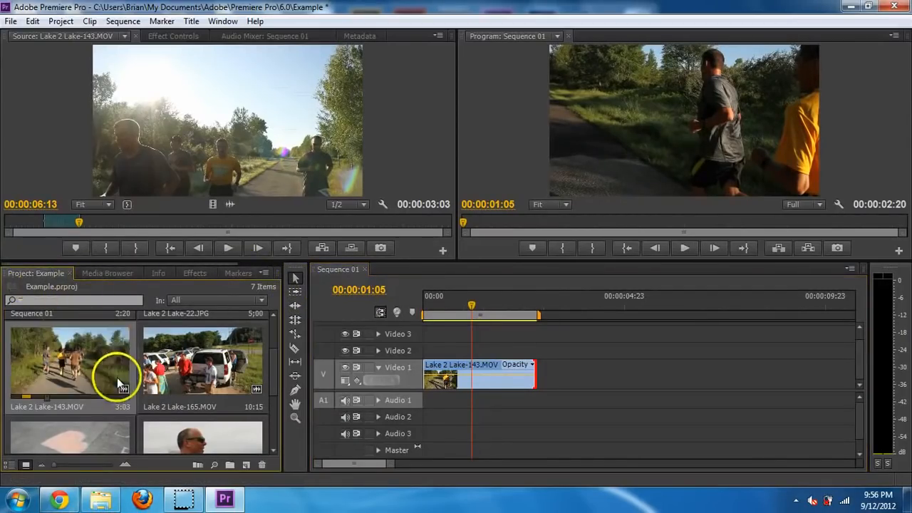
scroll(195, 377, "up", 2)
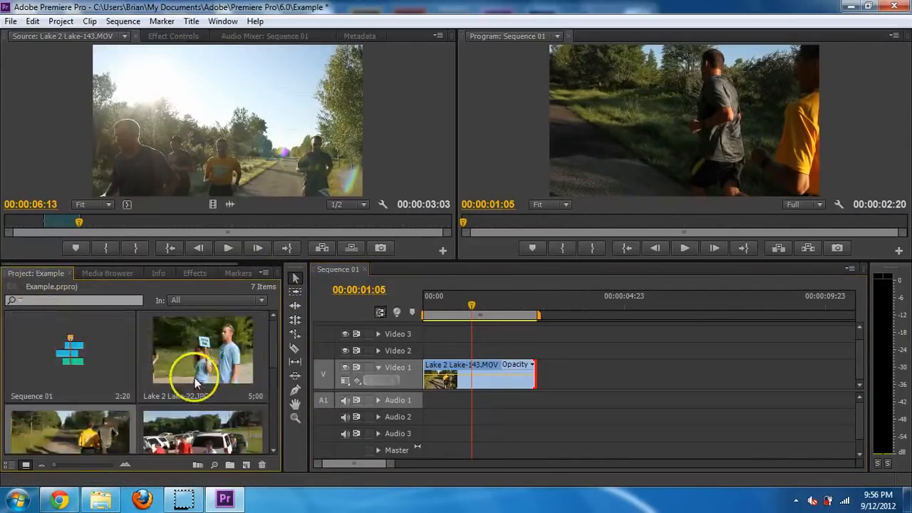
left_click(102, 272)
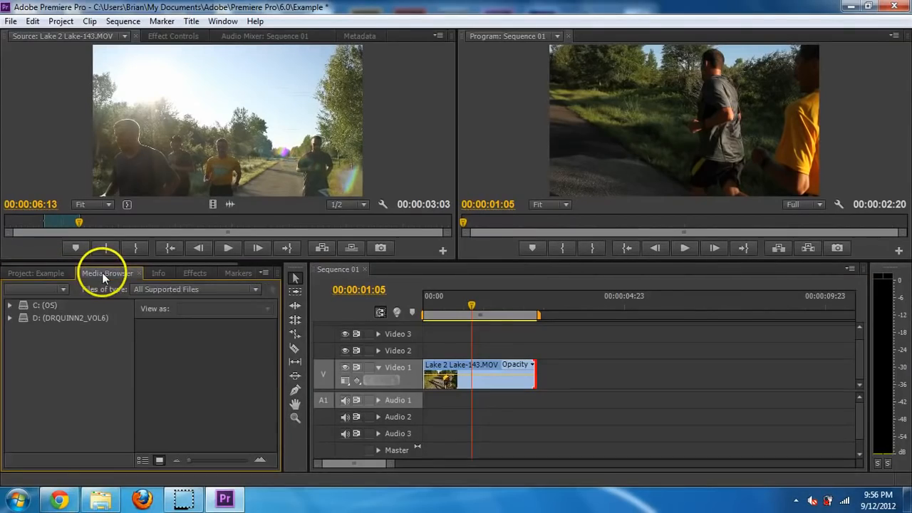
left_click(139, 272)
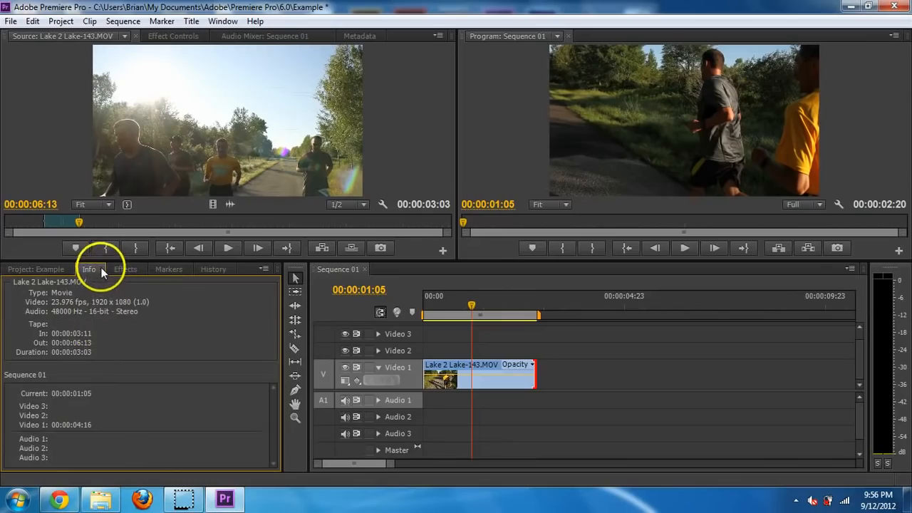
left_click(101, 269)
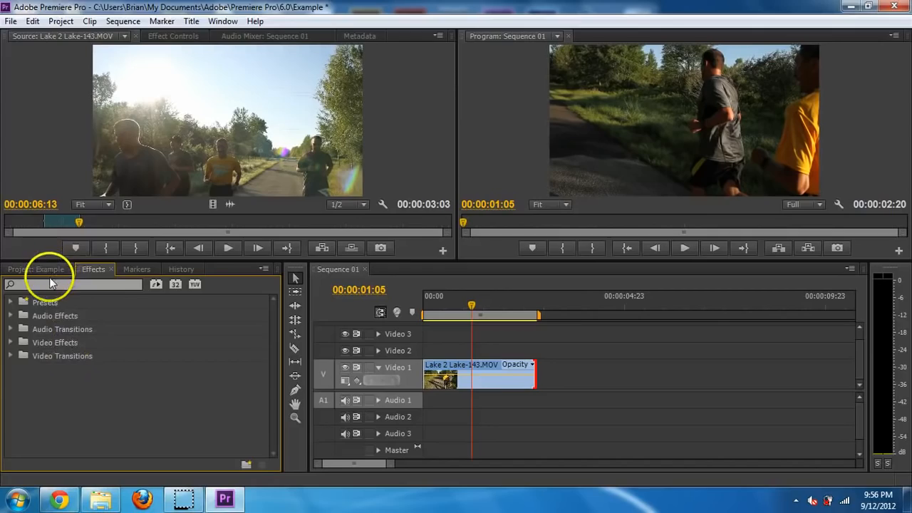
left_click(43, 268)
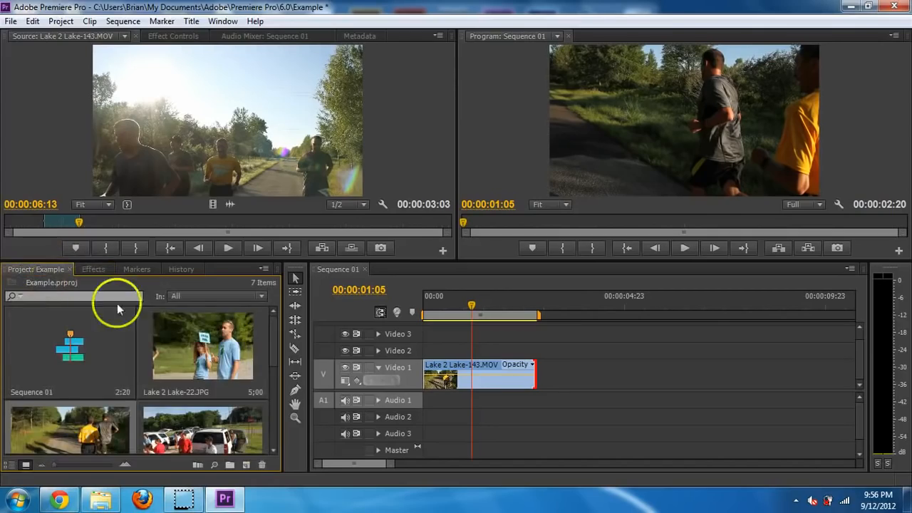
Step: Load Lake 2 Lake-165.MOV into the source monitor and mark its In point just before 00:00:06:13
left_click_drag(271, 326, 268, 353)
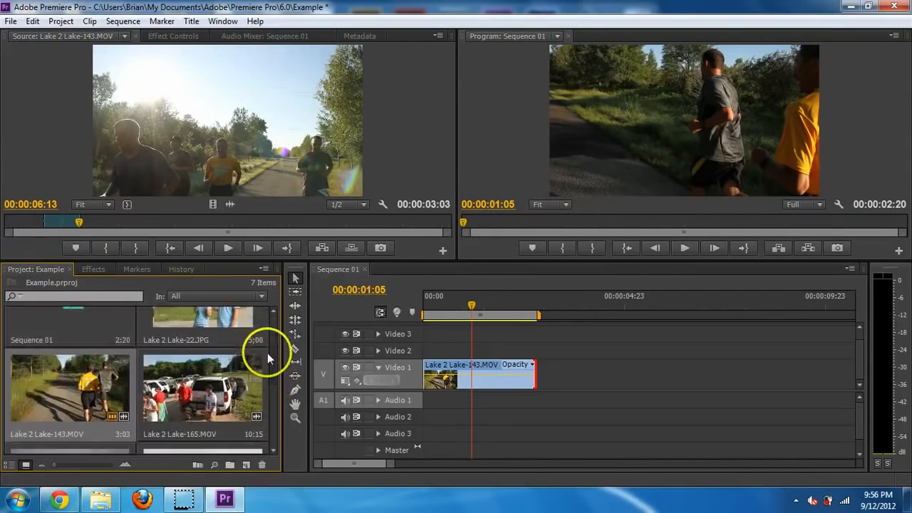
double_click(199, 403)
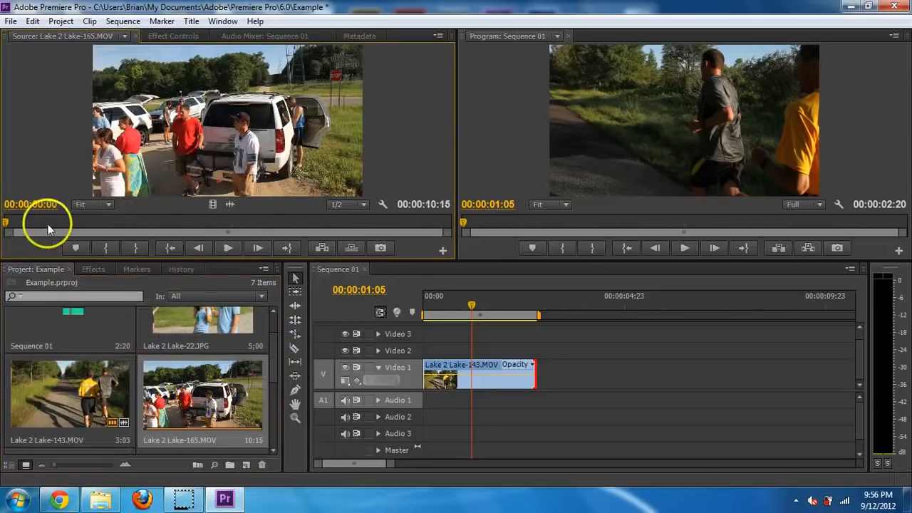
left_click(186, 223)
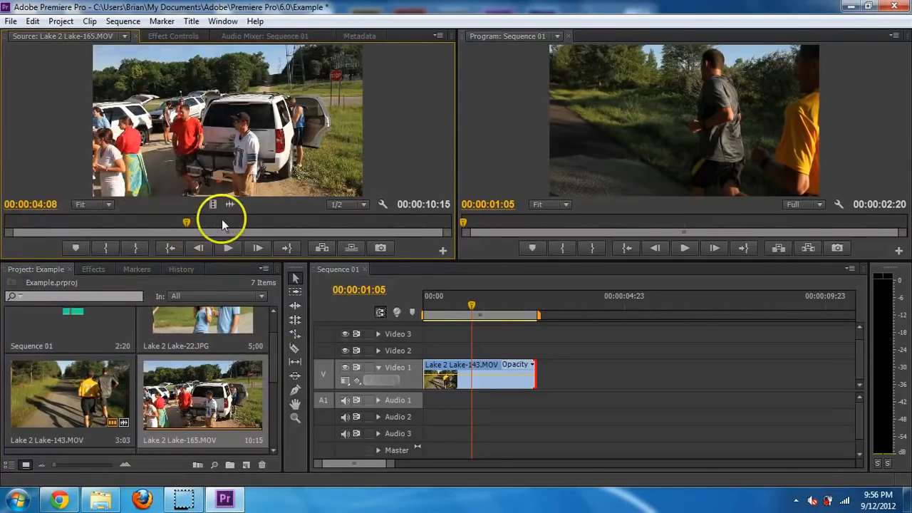
mouse_move(222, 219)
left_mouse_down()
mouse_move(198, 225)
mouse_move(224, 224)
left_mouse_up()
key("space")
key("i")
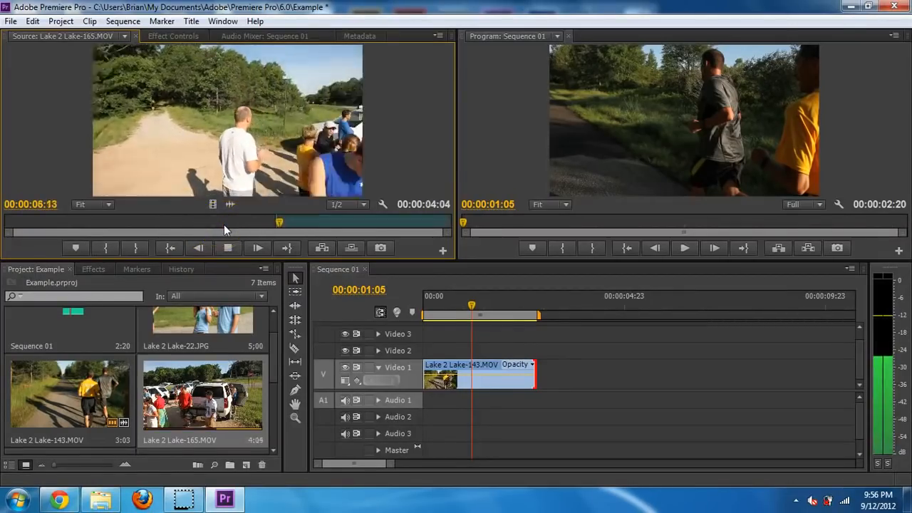
Step: Mark the Out point at 00:00:09:15 and place the Lake 2 Lake-165.MOV section directly after the first clip on Video 1 and Audio 1
key("space")
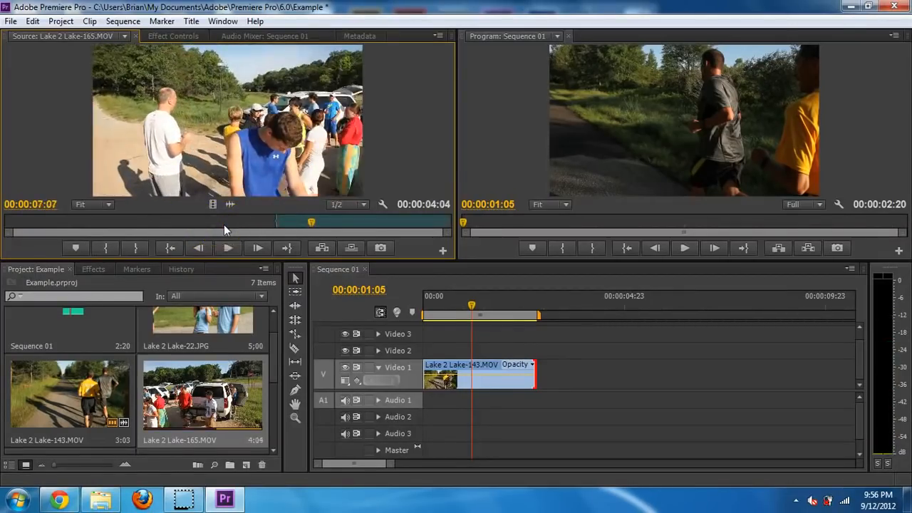
key("space")
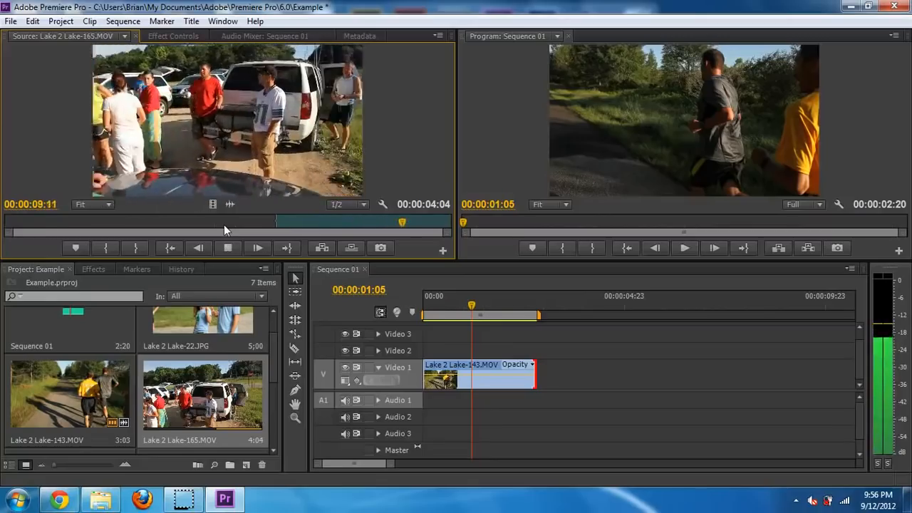
key("space")
key("o")
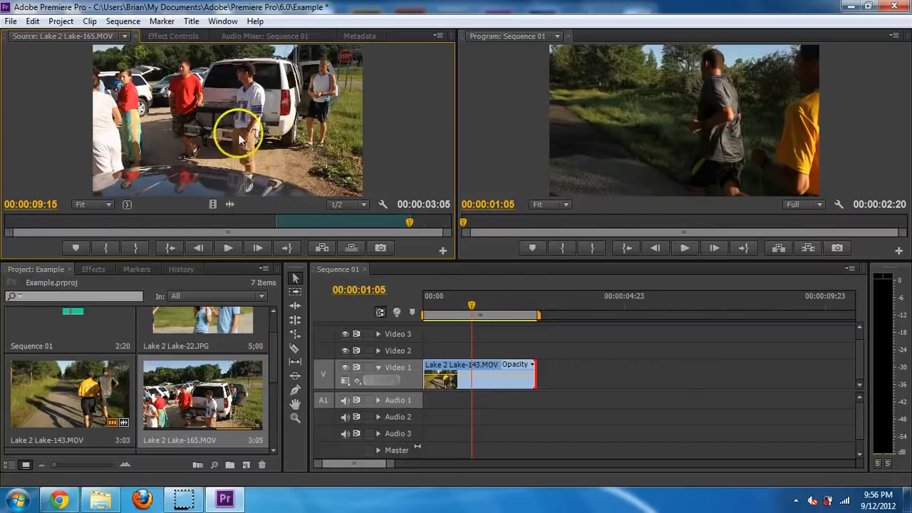
left_click_drag(295, 169, 525, 421)
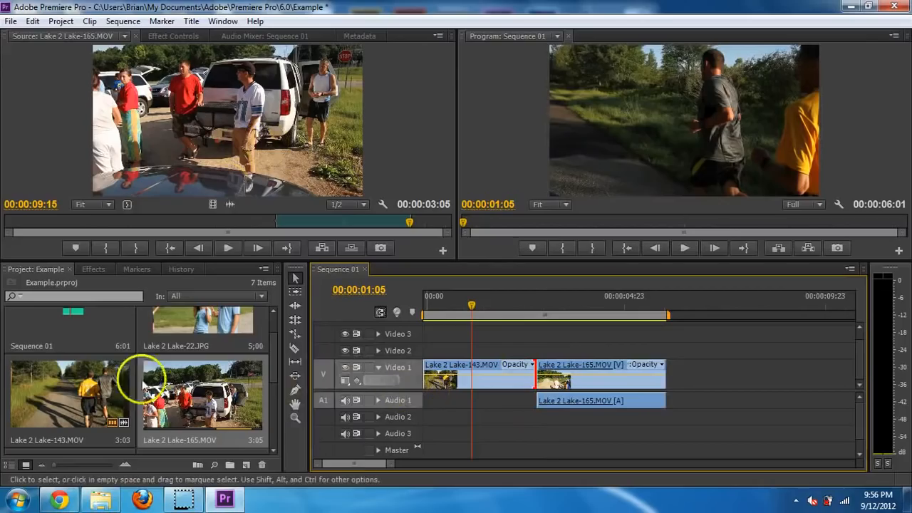
Step: Load Lake 2 Lake-258.MOV into the source monitor and mark its In point at 00:00:01:03
left_click_drag(275, 356, 275, 411)
left_click(201, 371)
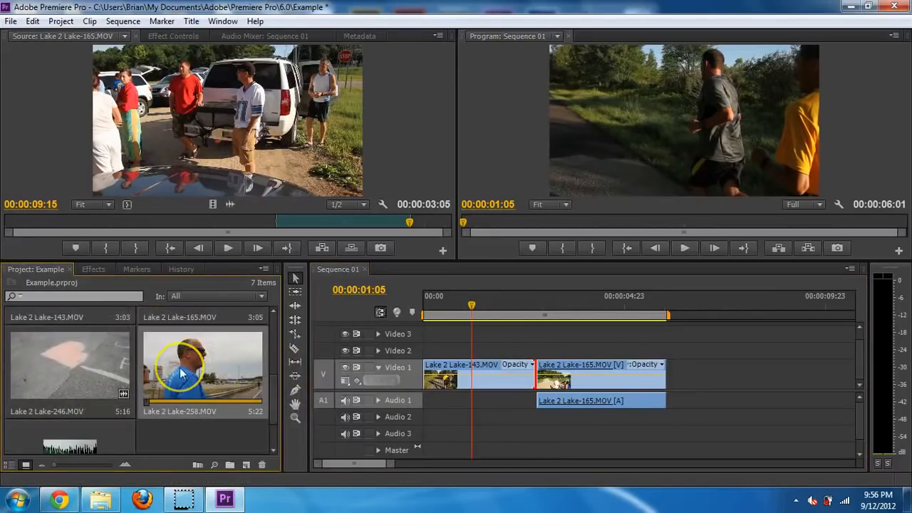
double_click(181, 372)
key("space")
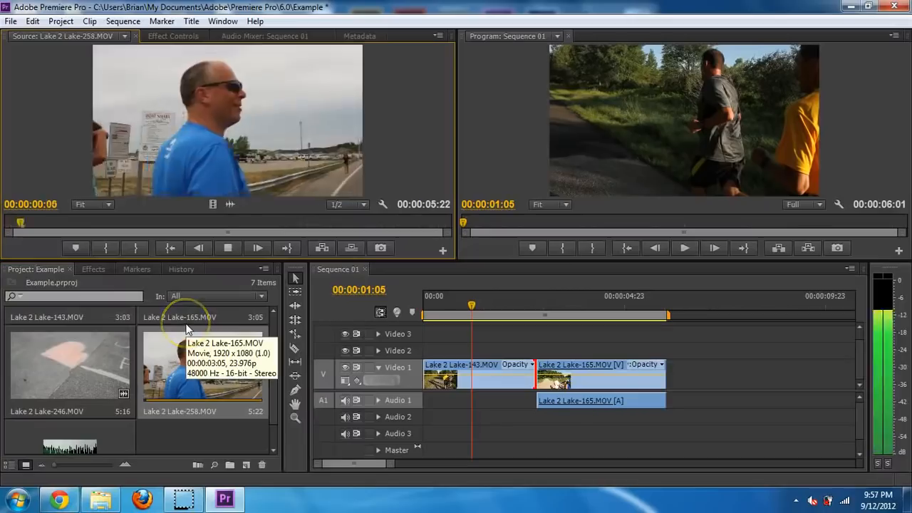
left_click(187, 329)
key("i")
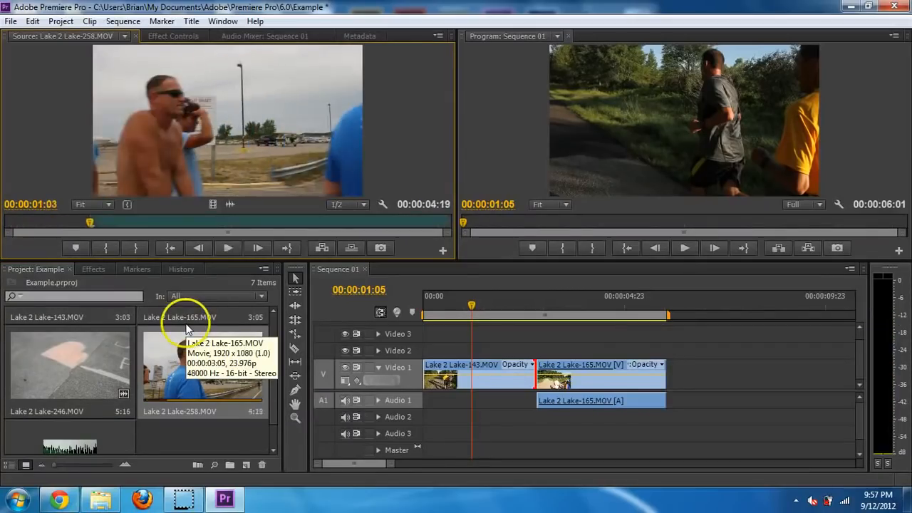
Step: Mark the Out point at 00:00:03:13 and place the section on Video 2 and Audio 2, aligned with the start of Lake 2 Lake-165.MOV
key("space")
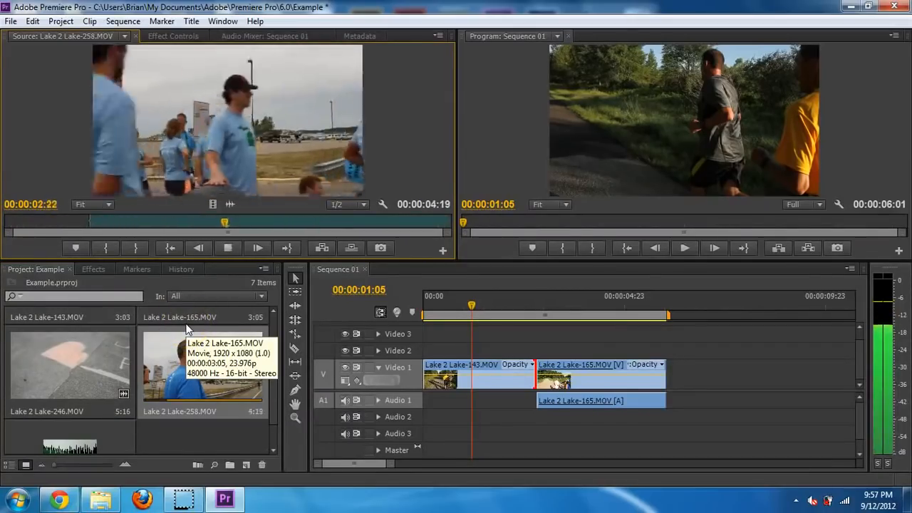
key("o")
key("space")
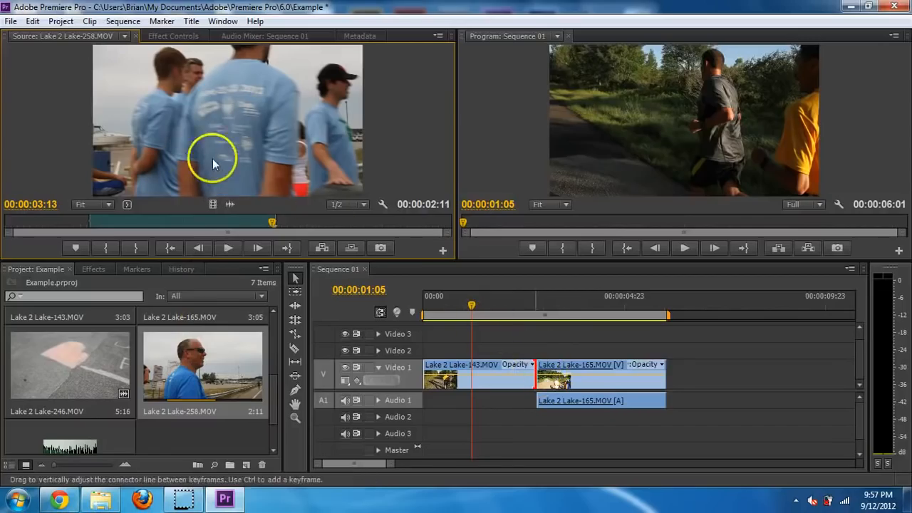
left_click_drag(204, 135, 544, 340)
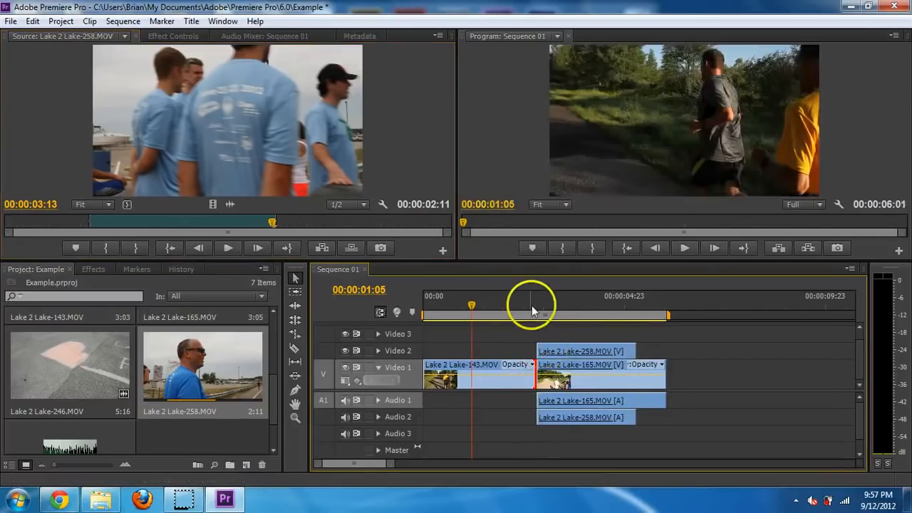
Step: Scrub the sequence through the stacked clips to 00:00:05:13 to examine how the Video 2 clip covers Video 1
left_click_drag(534, 303, 646, 314)
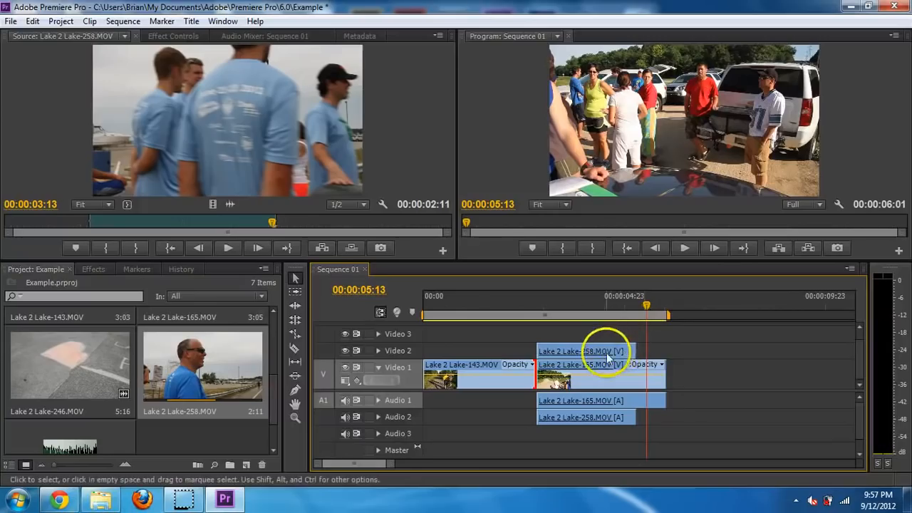
Step: Move the playhead to 00:00:04:03 and compare the overlapping Lake 2 Lake-165.MOV and Lake 2 Lake-258.MOV clips on Video 1 and Video 2
left_click(605, 375)
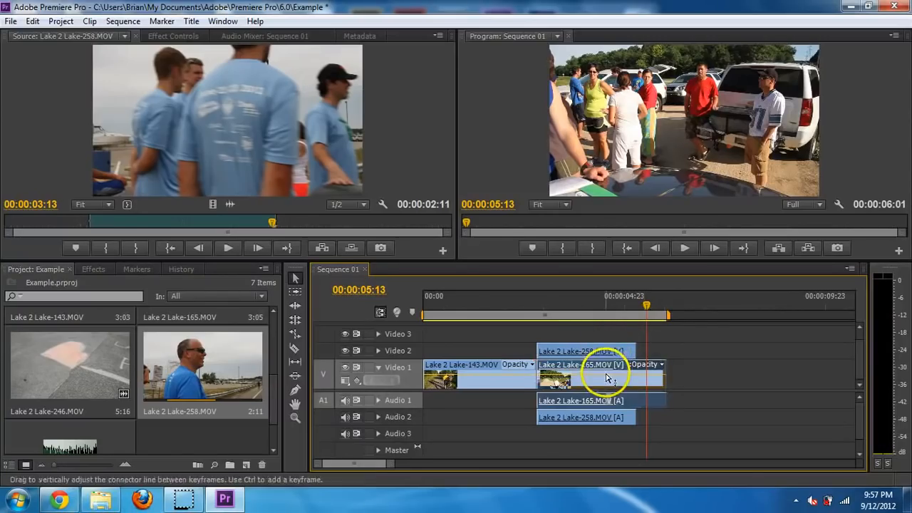
left_click(587, 306)
mouse_move(603, 366)
left_mouse_down()
mouse_move(608, 334)
mouse_move(594, 372)
left_mouse_up()
left_click(588, 307)
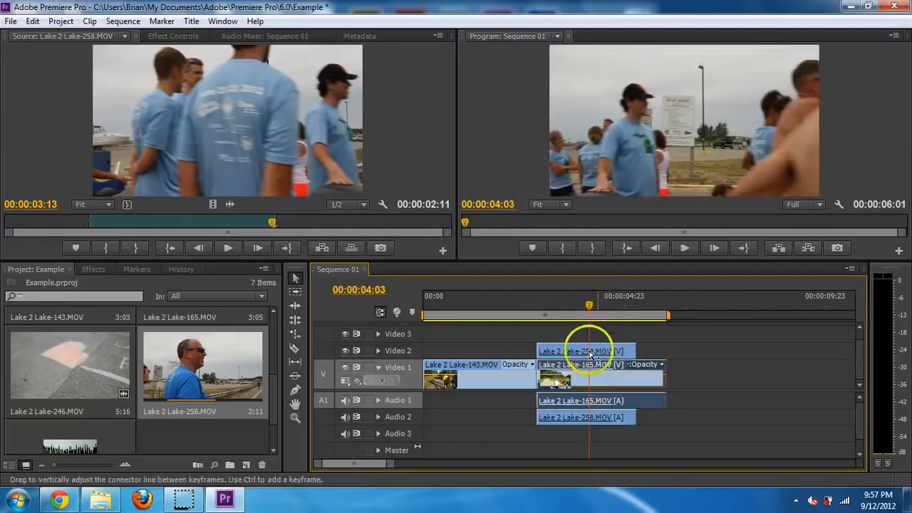
left_click(560, 352)
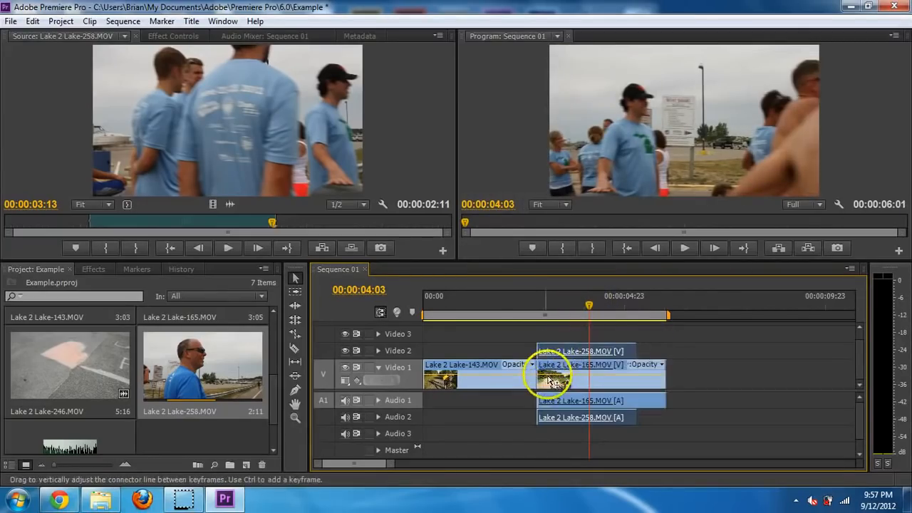
Step: Shift Lake 2 Lake-165.MOV further along Video 1 and move the Lake 2 Lake-258.MOV video down to Video 1, directly after Lake 2 Lake-143.MOV
left_click_drag(547, 378, 660, 357)
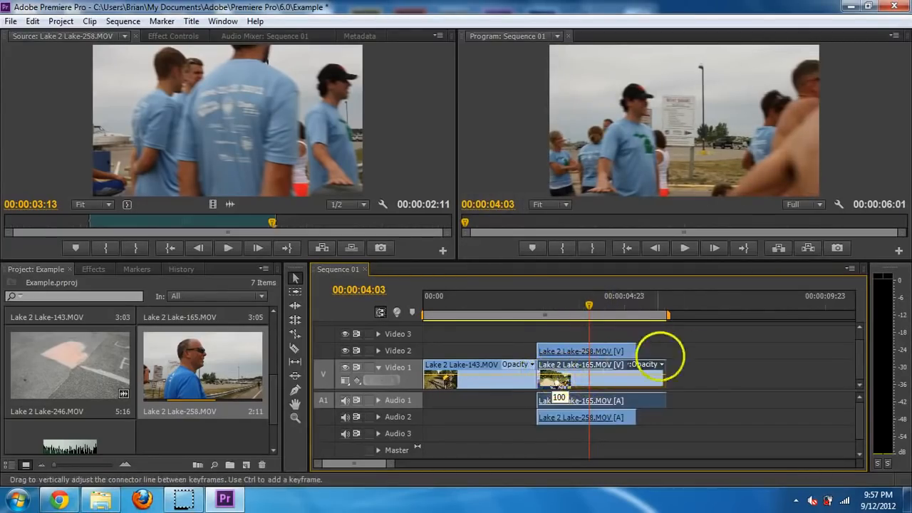
left_click_drag(597, 384, 727, 381)
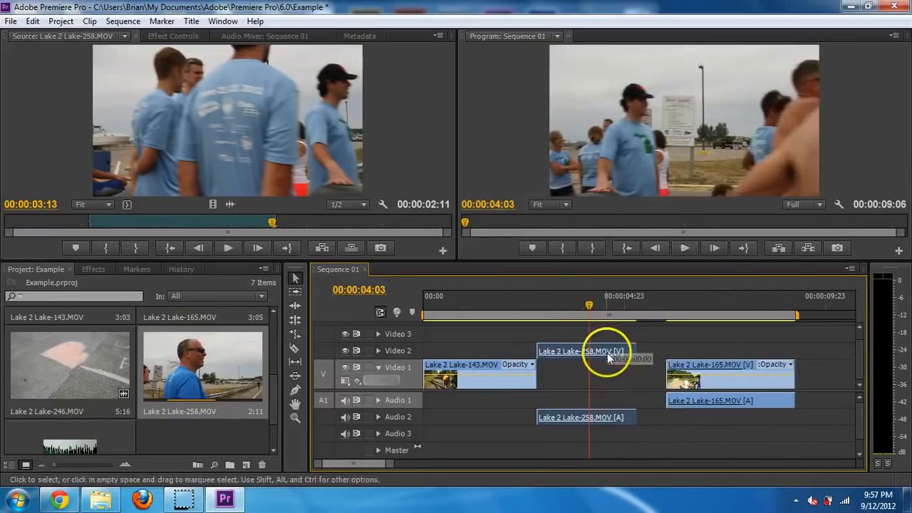
left_click_drag(606, 352, 609, 365)
Step: Move Lake 2 Lake-165.MOV farther from Lake 2 Lake-258.MOV and ripple delete the gap between them on Video 1
left_click_drag(678, 368, 719, 382)
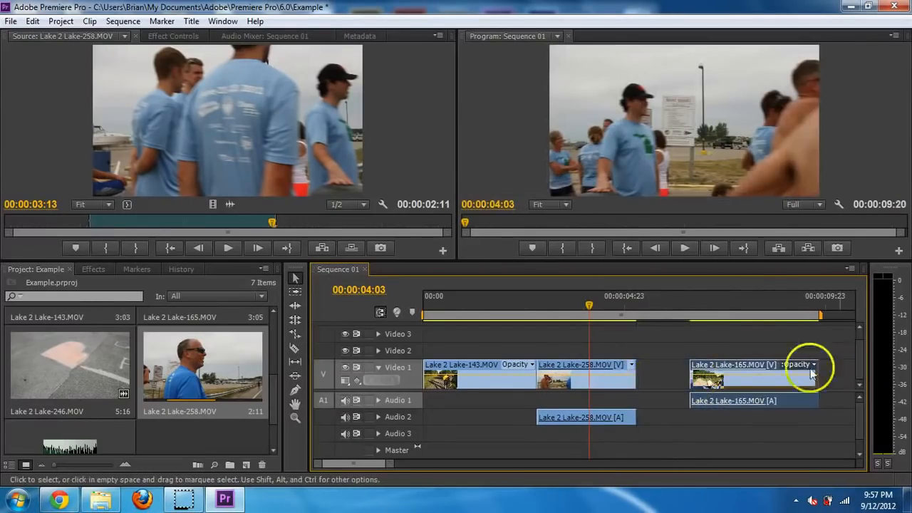
right_click(674, 374)
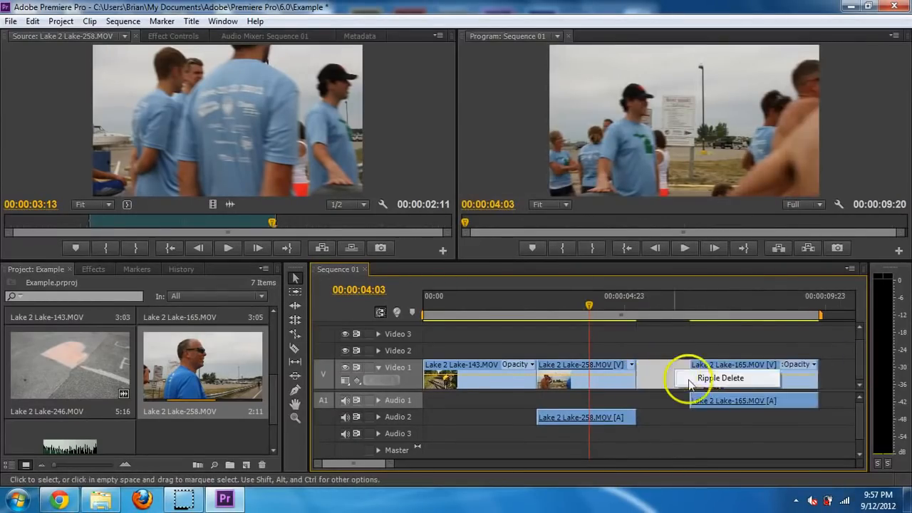
left_click(692, 379)
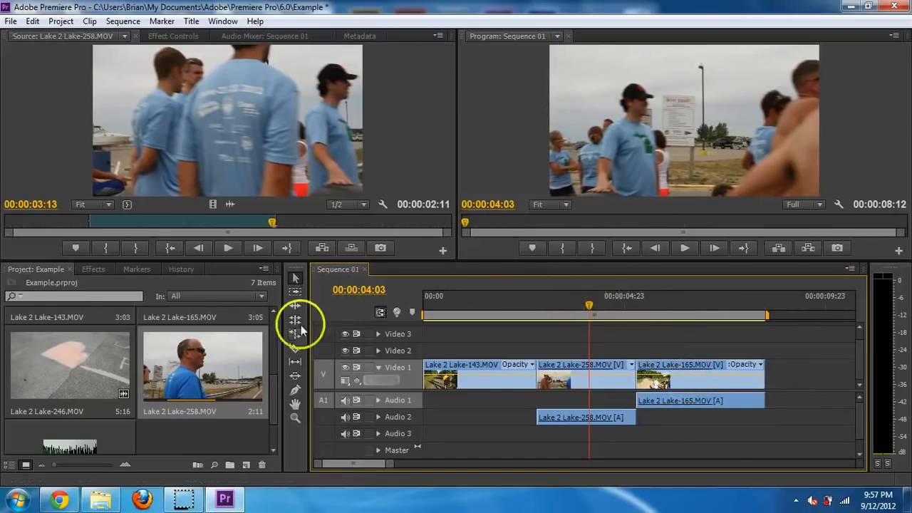
left_click_drag(604, 316, 662, 296)
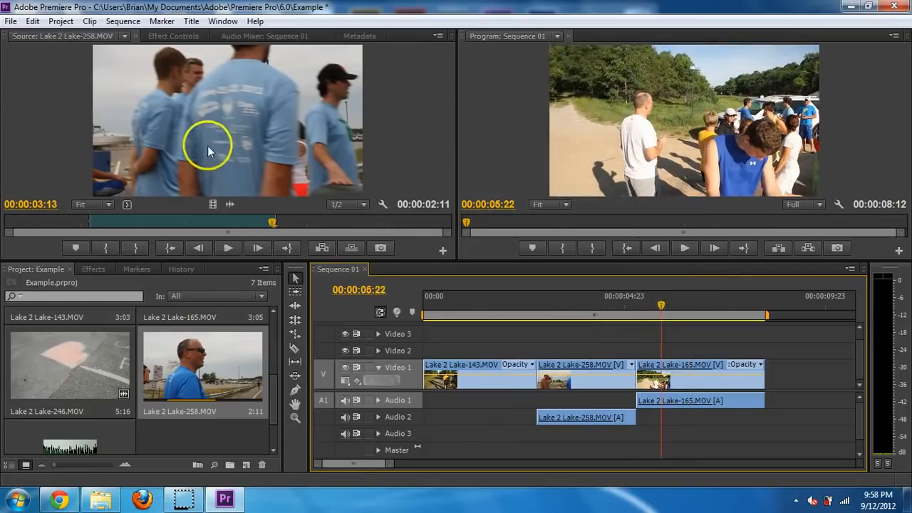
Step: Browse the Video Effects categories and display the Effect Controls
left_click(94, 269)
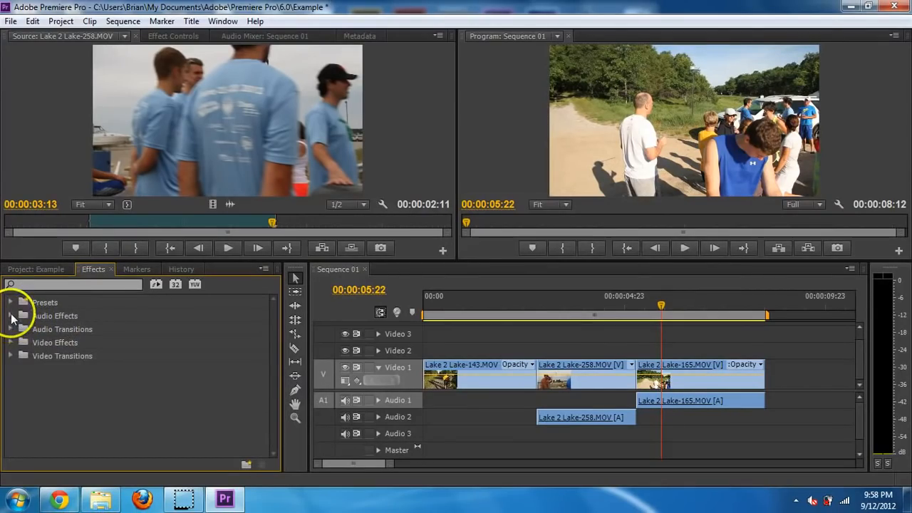
left_click(11, 344)
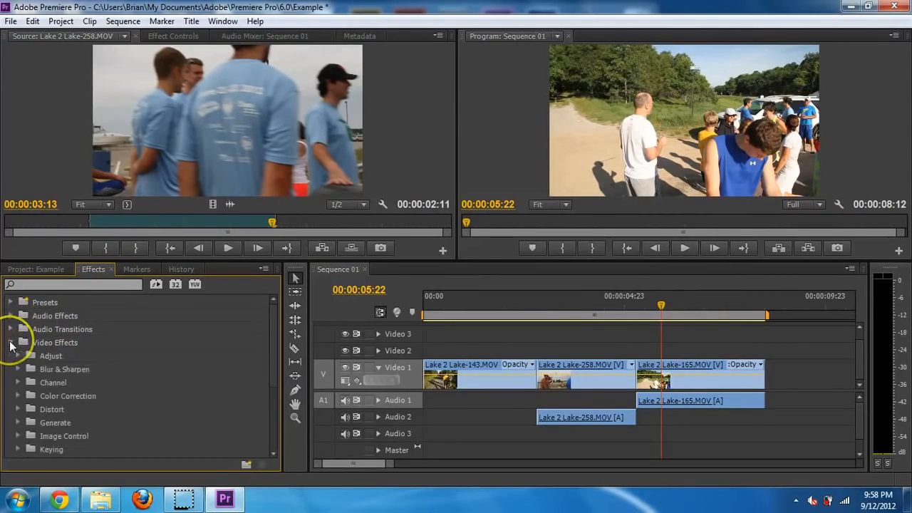
scroll(21, 369, "down", 1)
scroll(21, 369, "down", 5)
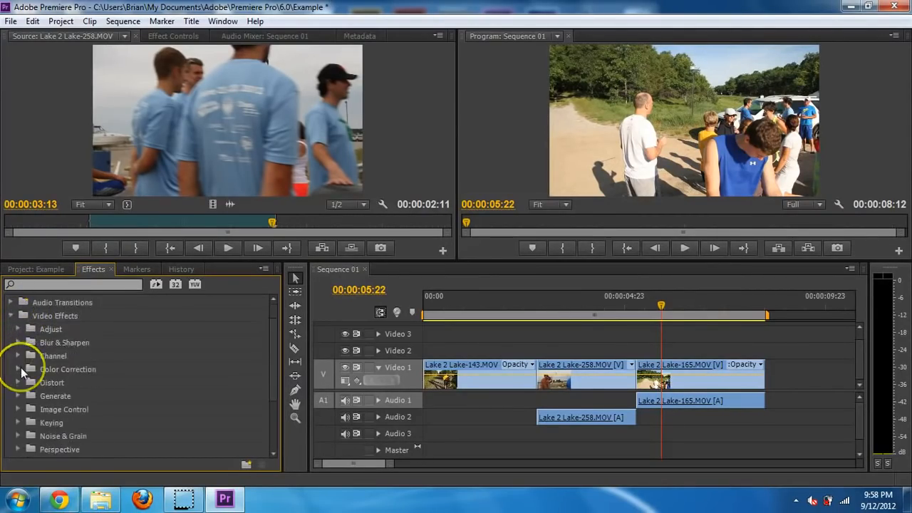
scroll(19, 367, "down", 2)
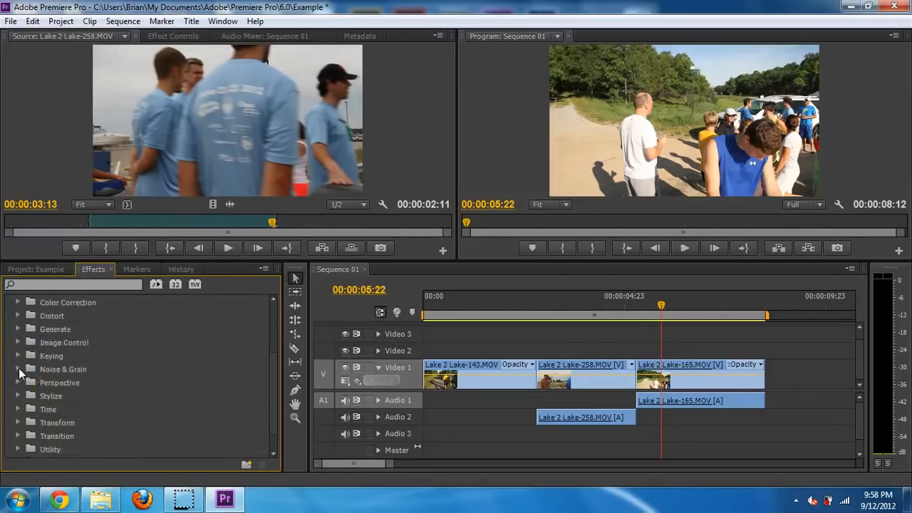
scroll(12, 377, "down", 1)
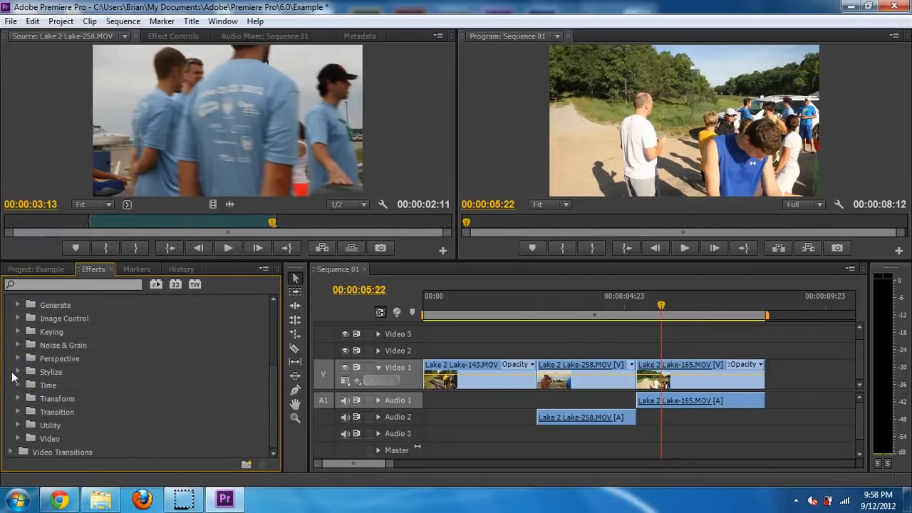
left_click(170, 35)
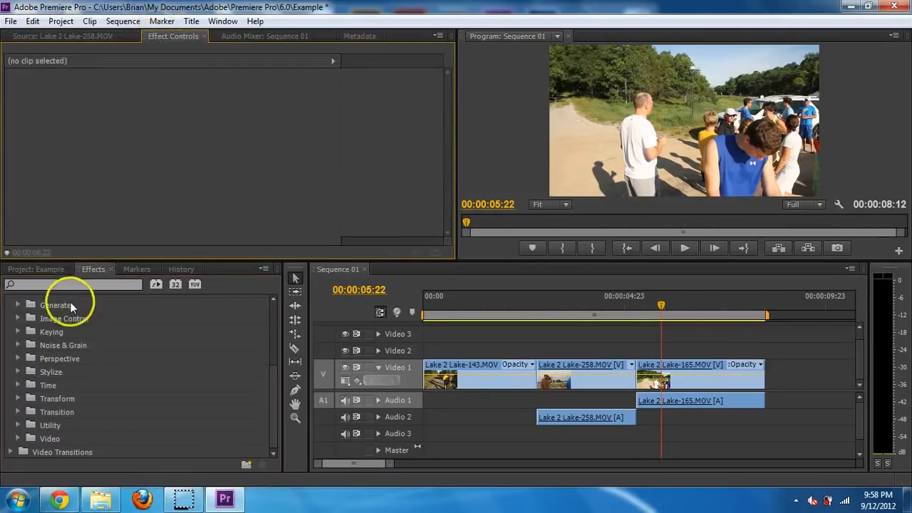
Step: Apply the Crop effect from the Transform video effects to the Lake 2 Lake-165.MOV clip on Video 1
left_click(53, 398)
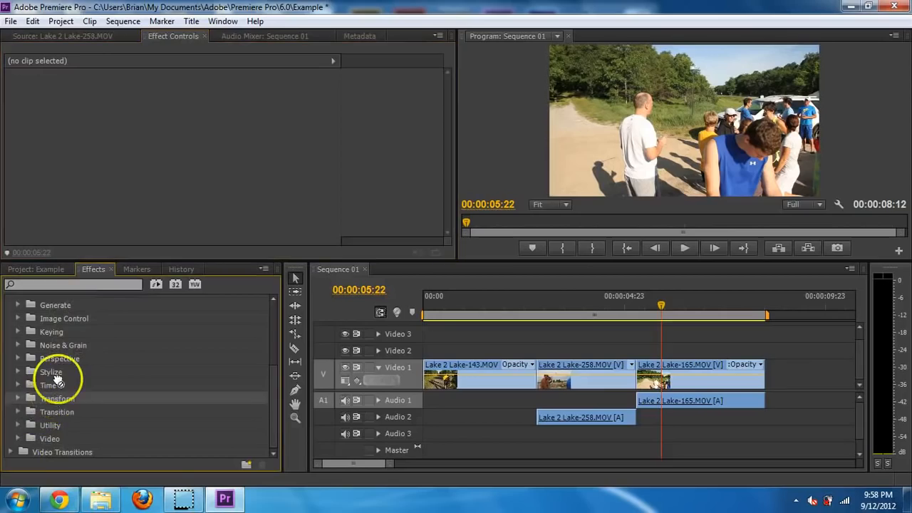
left_click(21, 399)
scroll(45, 383, "down", 4)
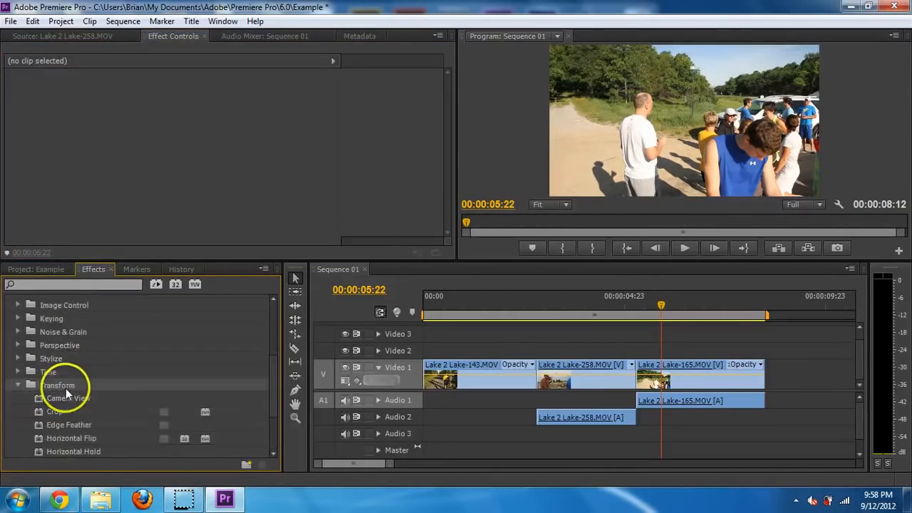
scroll(77, 383, "down", 1)
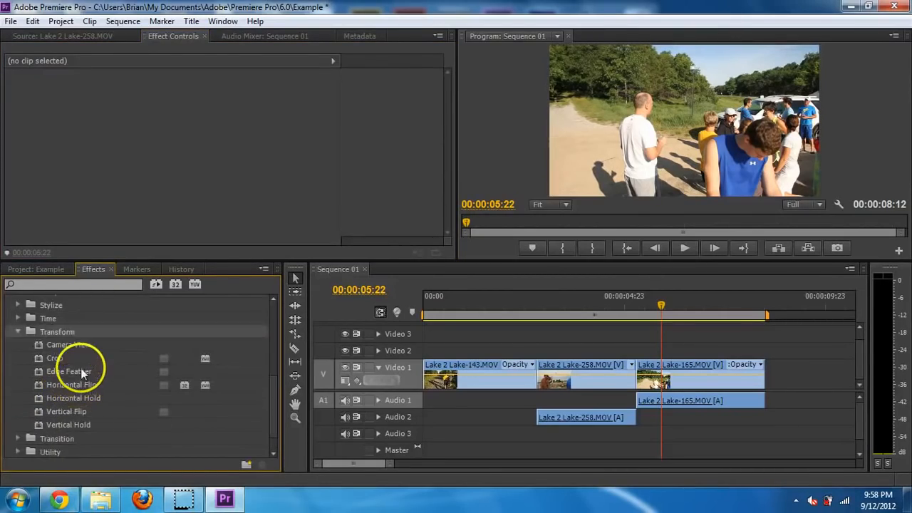
left_click(85, 356)
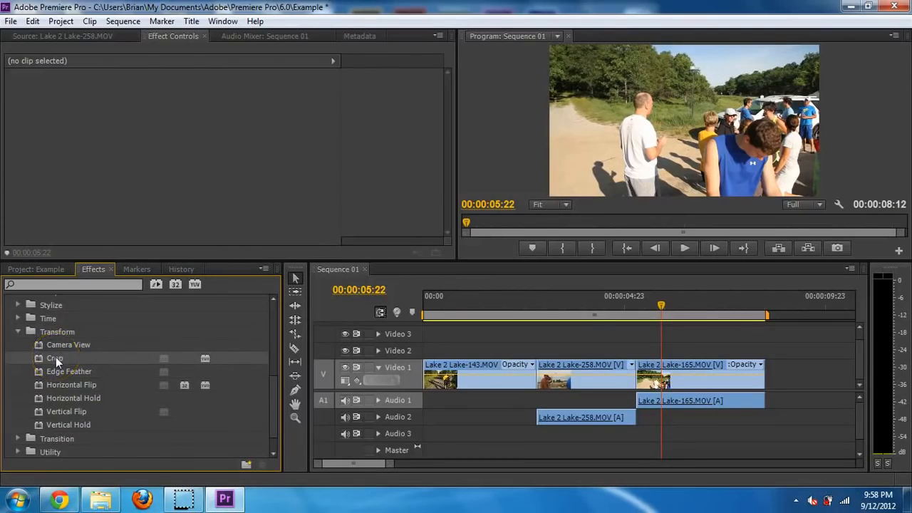
left_click_drag(38, 358, 687, 376)
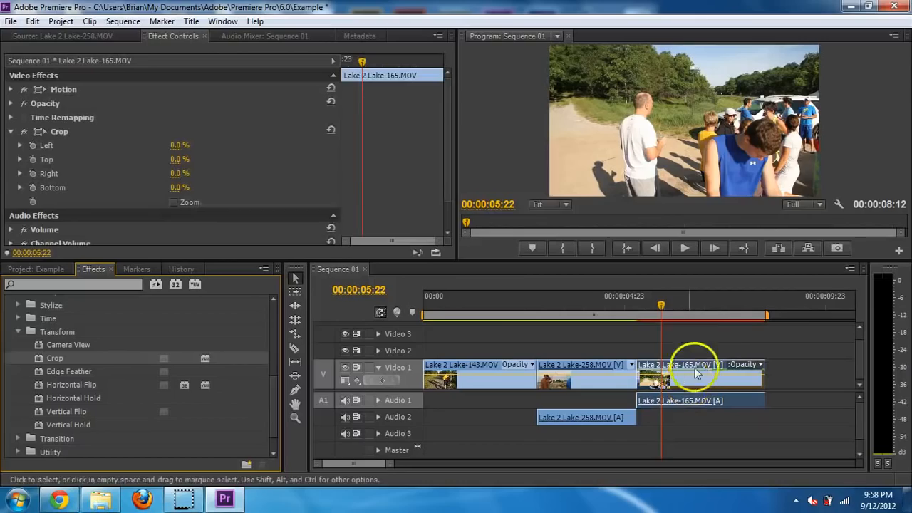
left_click(354, 201)
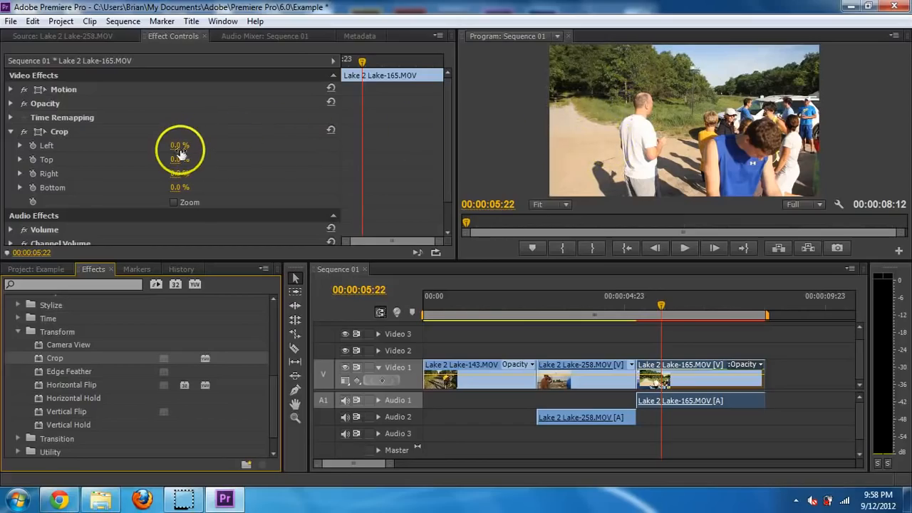
Step: Set the Crop effect's Left value to 50 % on Lake 2 Lake-165.MOV and play back the cropped clip
left_click_drag(180, 146, 210, 133)
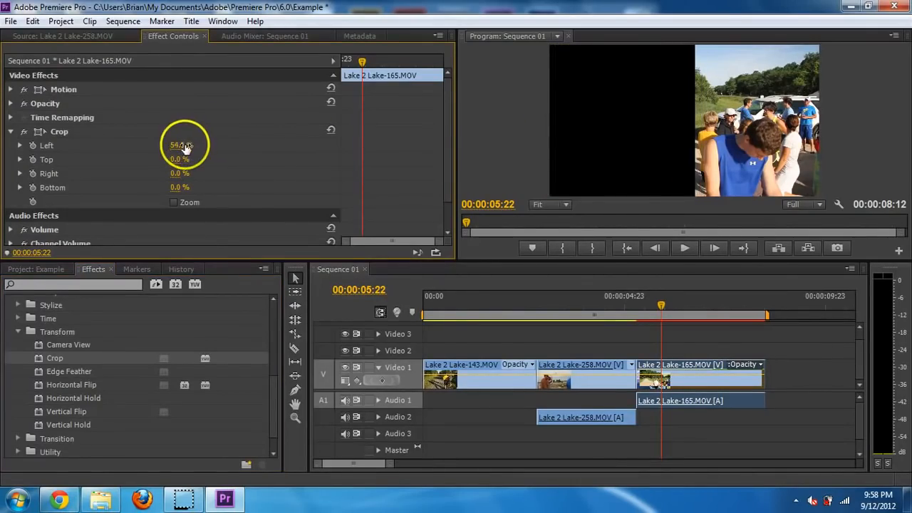
left_click(180, 147)
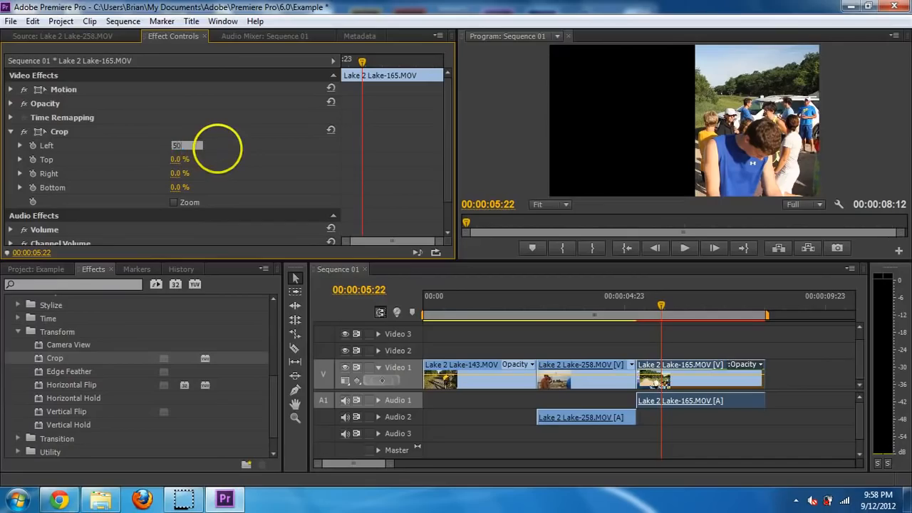
type("50")
key("Return")
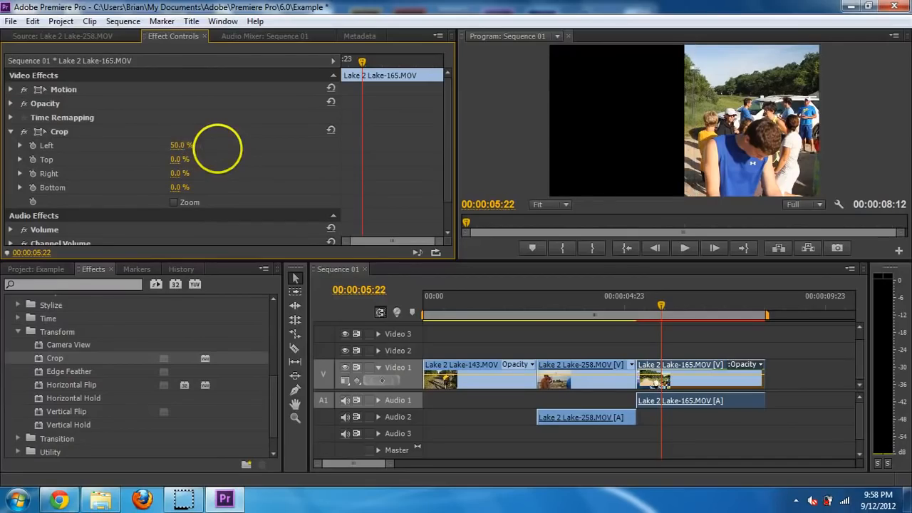
left_click(633, 306)
key("space")
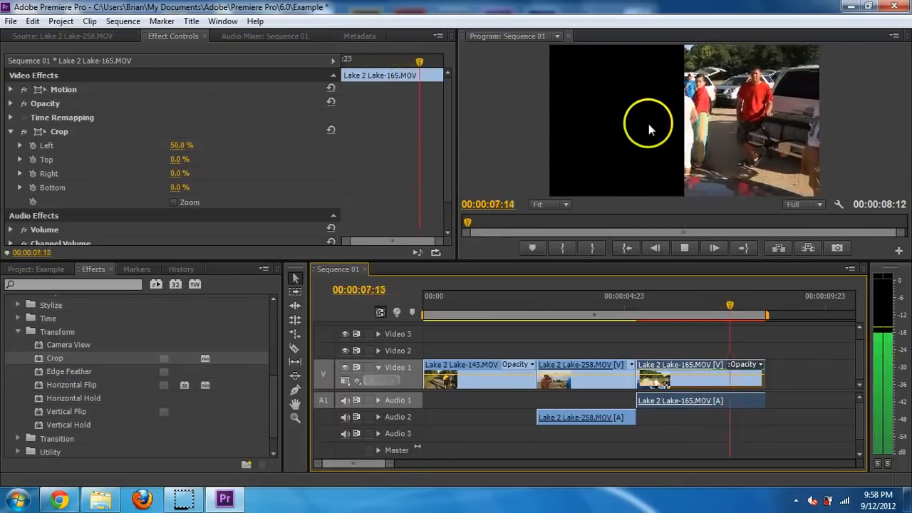
key("space")
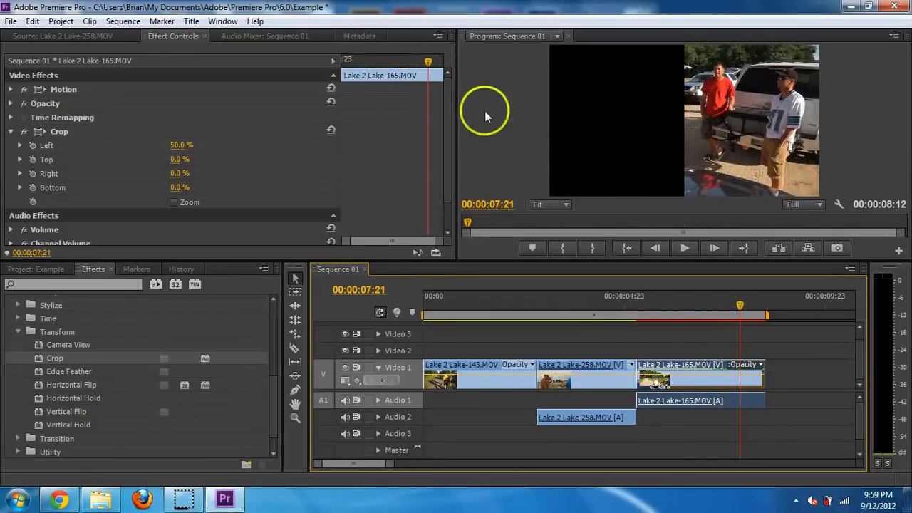
Step: Undo the Left crop change and delete the Crop effect from Lake 2 Lake-165.MOV
key("ctrl+z")
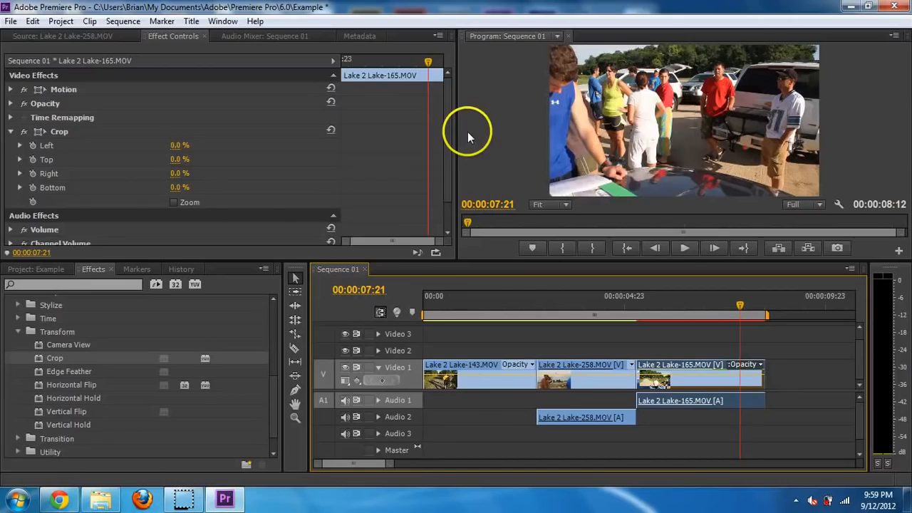
left_click(59, 134)
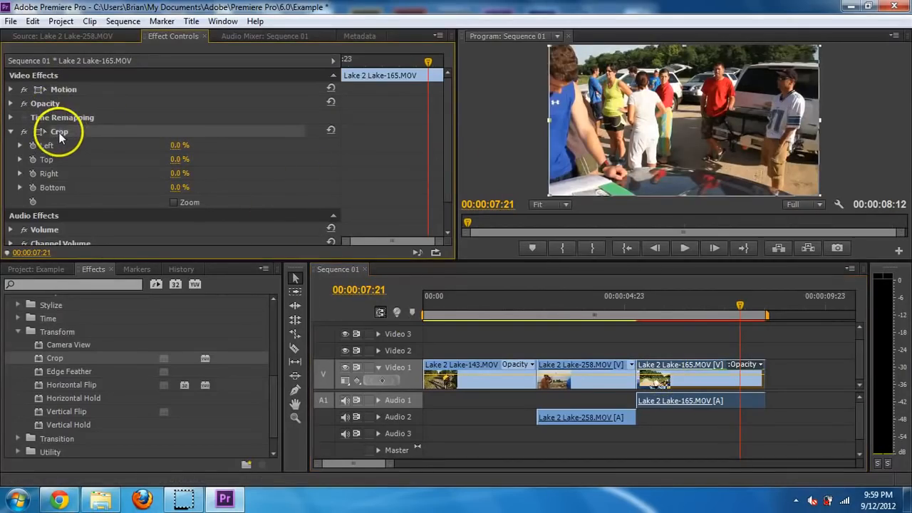
key("Delete")
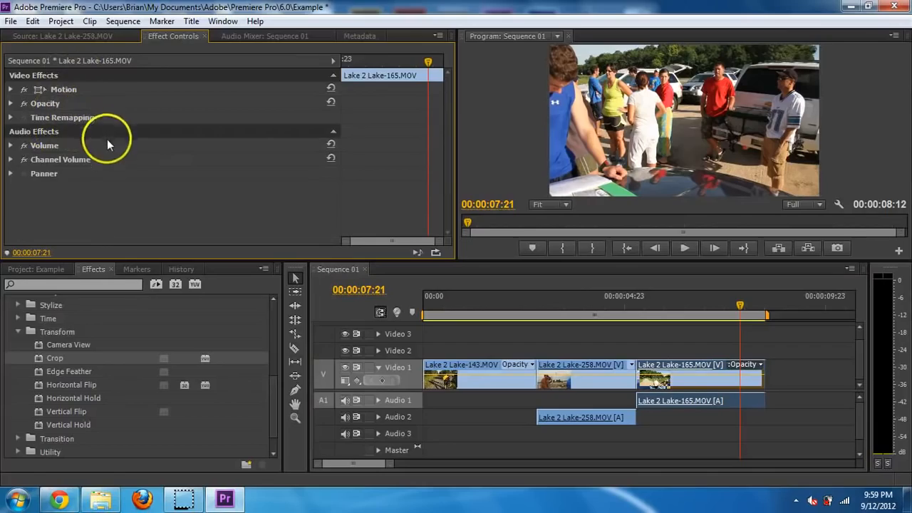
Step: Place the still image Lake 2 Lake-22.JPG on Video 1 directly after Lake 2 Lake-165.MOV, at 00:00:08:13
left_click_drag(741, 308, 766, 311)
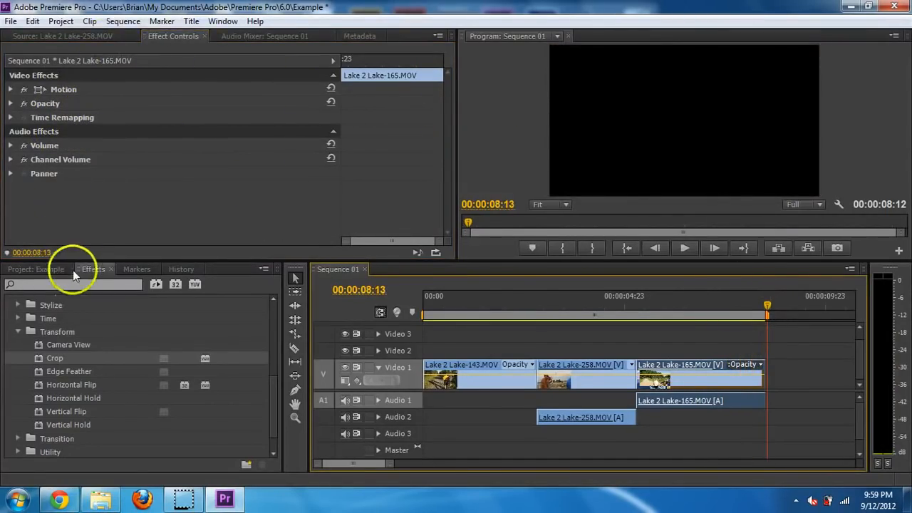
left_click(41, 268)
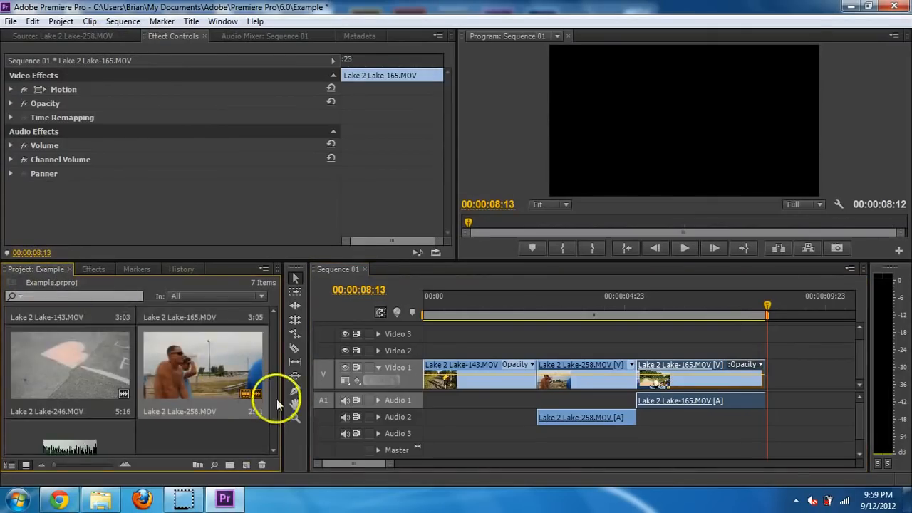
scroll(275, 397, "down", 3)
left_click_drag(187, 352, 775, 379)
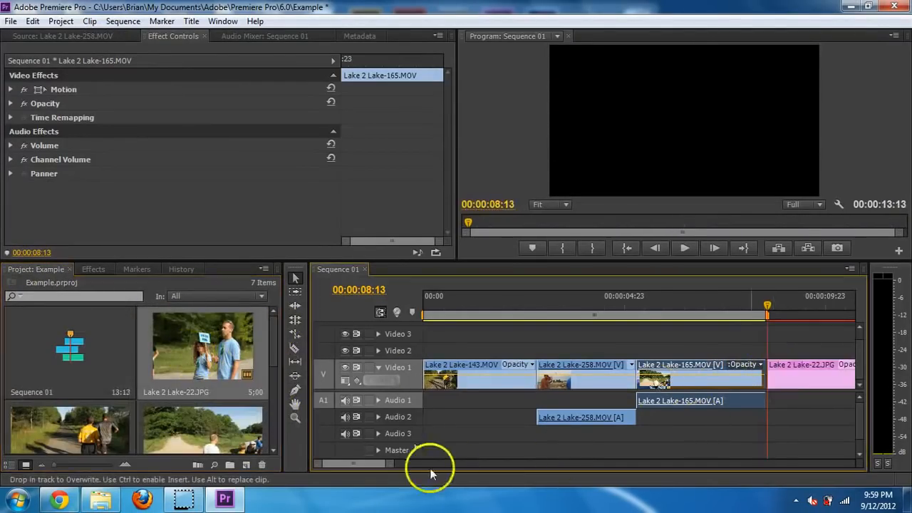
left_click_drag(377, 461, 315, 464)
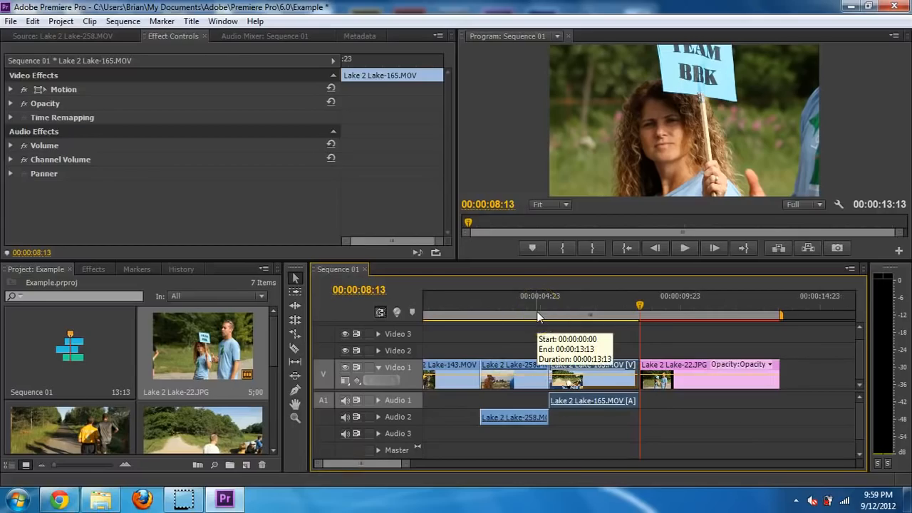
Step: Shorten the still image Lake 2 Lake-22.JPG on Video 1 by trimming its end back to 00:00:12:18
left_click(637, 299)
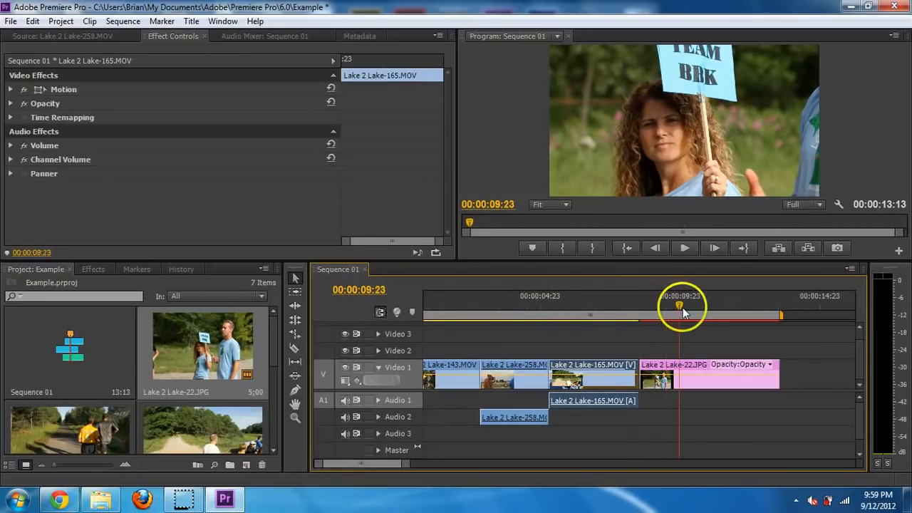
left_click(712, 378)
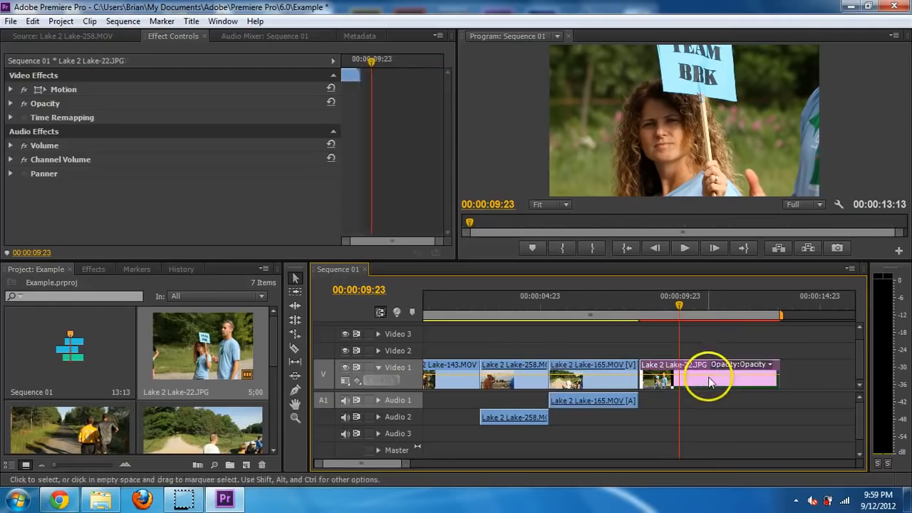
left_click(781, 368)
left_click_drag(783, 368, 730, 355)
Step: Set the Motion Scale of the still image Lake 2 Lake-22.JPG to 42, previewing it at 00:00:08:18
left_click_drag(674, 306, 646, 305)
left_click(681, 373)
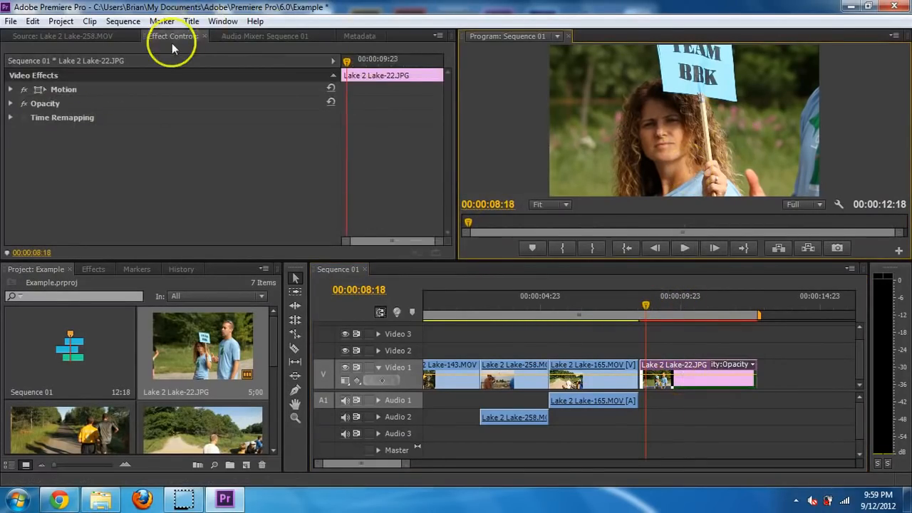
left_click(10, 90)
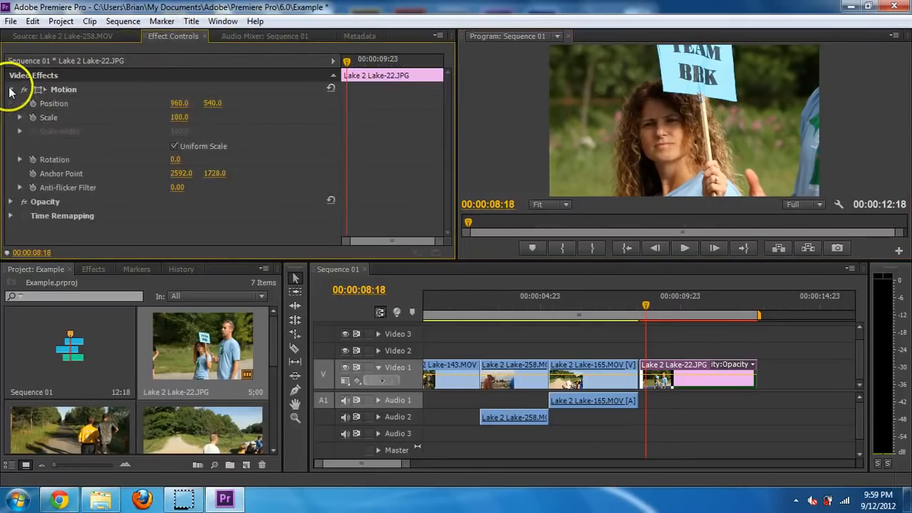
left_click_drag(179, 117, 127, 112)
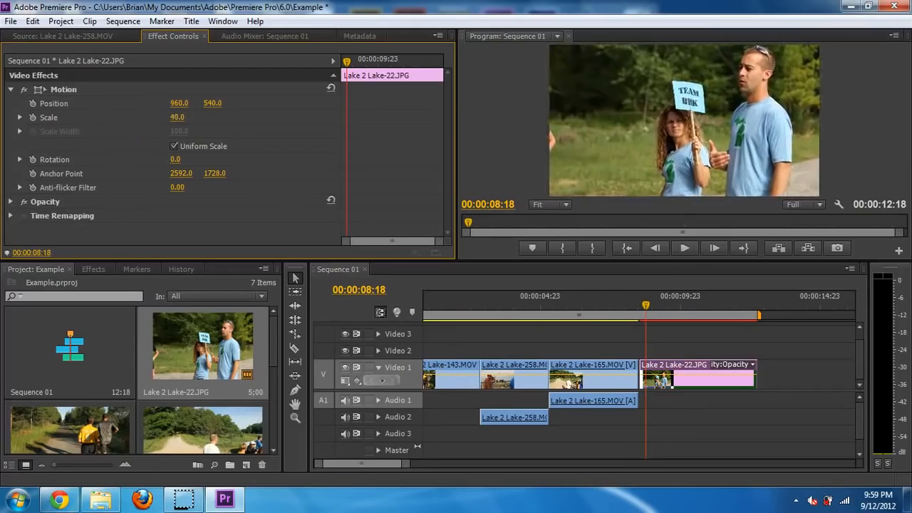
type("35")
key("Return")
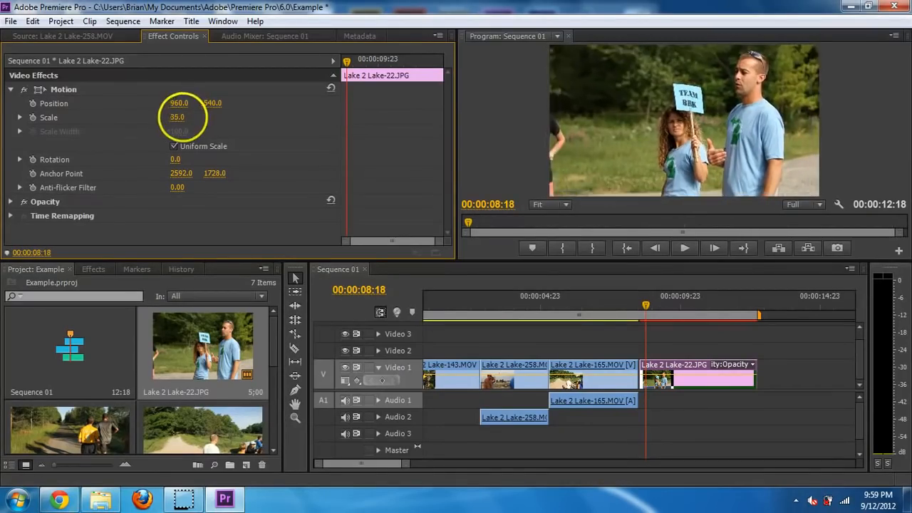
left_click_drag(183, 117, 191, 117)
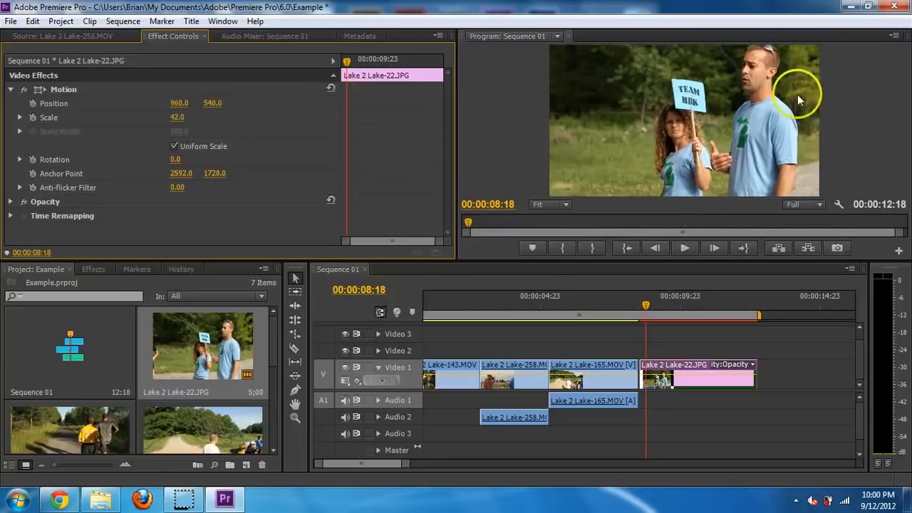
Step: Turn on keyframing for Scale and Position on Lake 2 Lake-22.JPG at its start, 00:00:08:12
left_click_drag(644, 311, 639, 305)
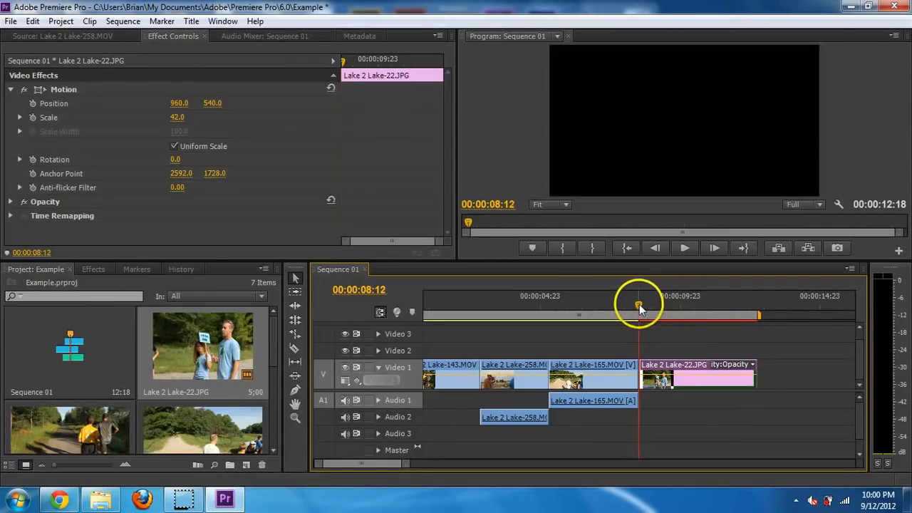
left_click(32, 118)
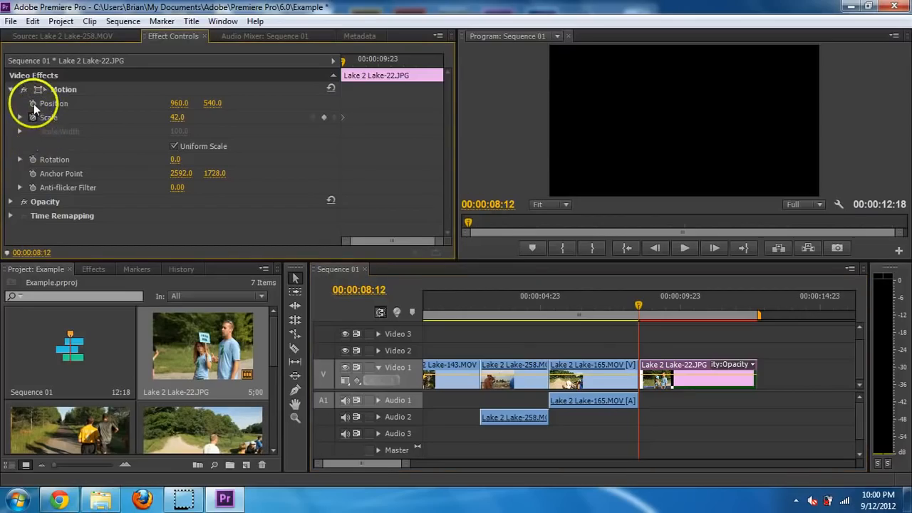
left_click(33, 104)
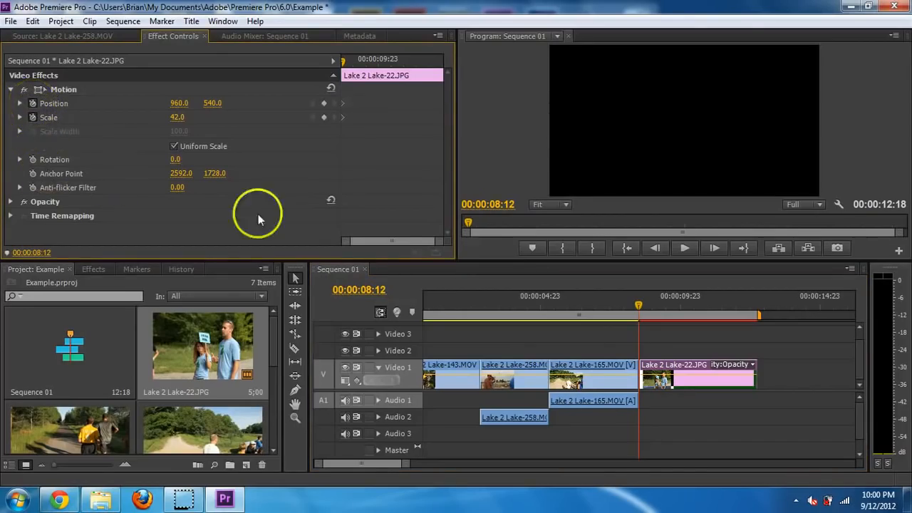
Step: Add Position and Scale keyframes at 00:00:12:17 on Lake 2 Lake-22.JPG, with horizontal Position 1068 and Scale 84
left_click_drag(640, 306, 756, 305)
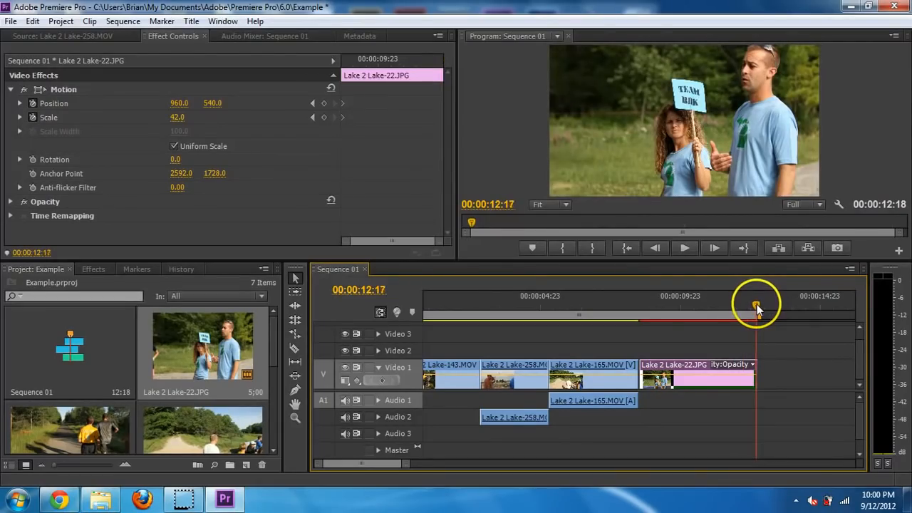
left_click(324, 104)
left_click(324, 116)
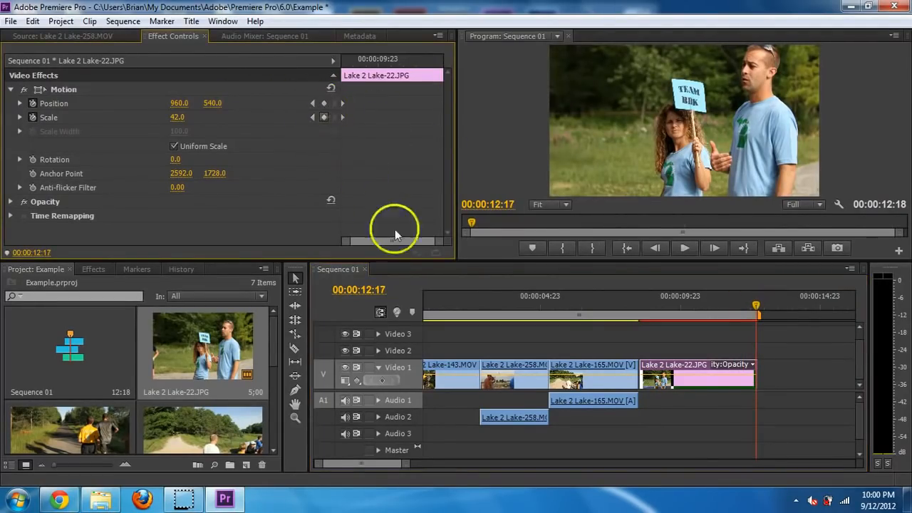
left_click_drag(409, 246, 480, 247)
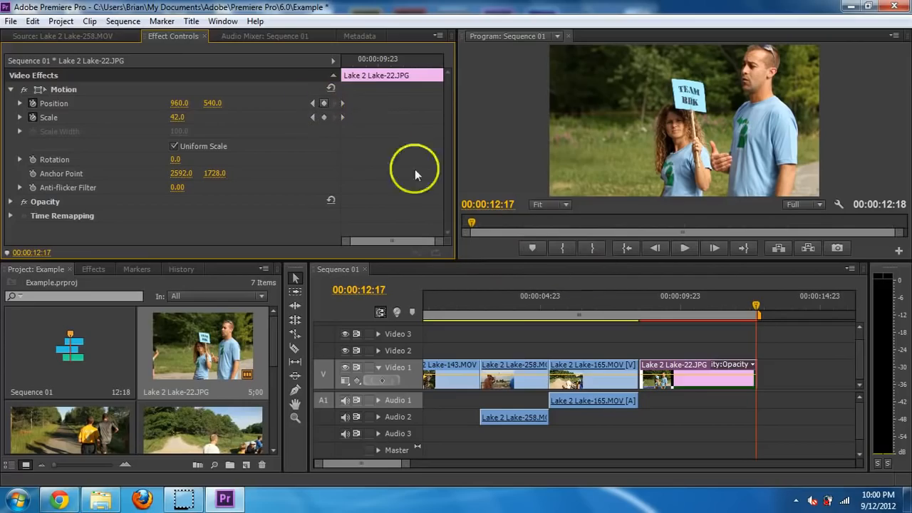
left_click_drag(179, 103, 211, 119)
Step: Play back the still image's pan and zoom from just before it starts, and return to 00:00:08:09
left_click_drag(755, 306, 636, 305)
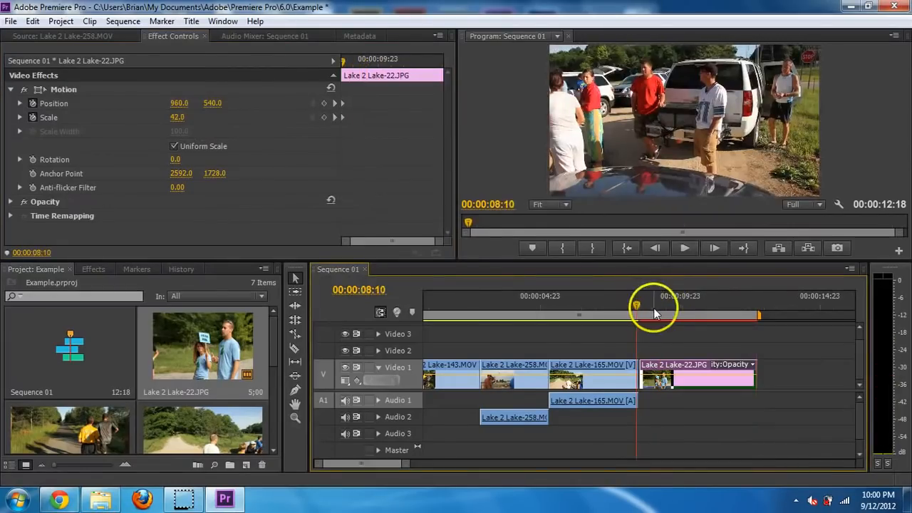
key("space")
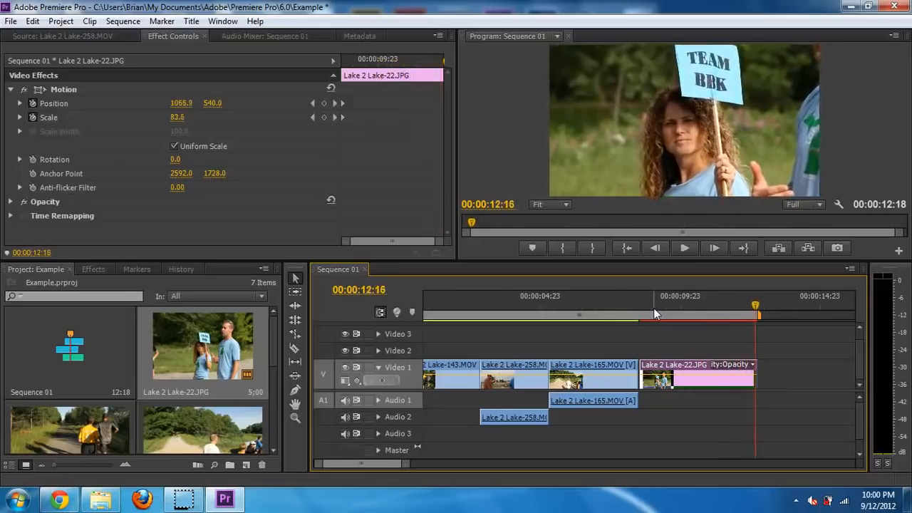
left_click_drag(707, 303, 635, 309)
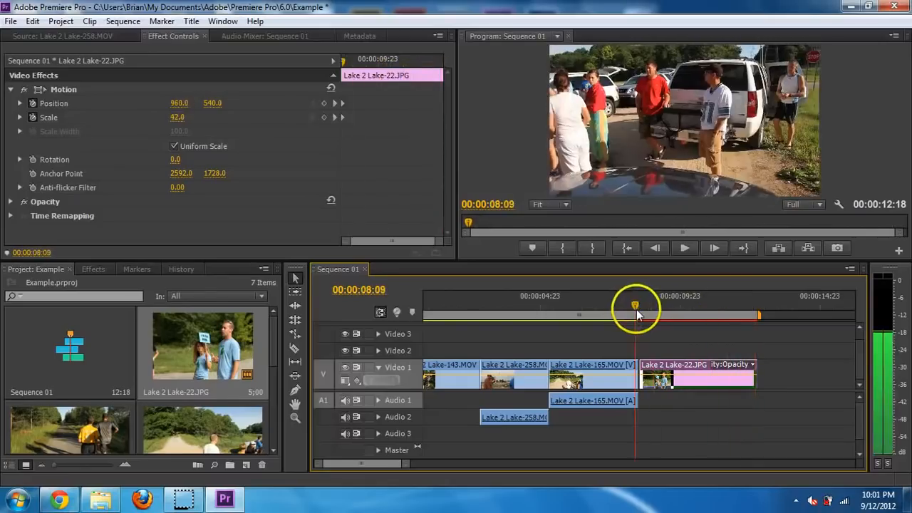
Step: Add Position and Scale keyframes on Lake 2 Lake-22.JPG at 00:00:10:23, set Position to 1091.1, 850.0, and play back the motion
left_click_drag(349, 66, 403, 72)
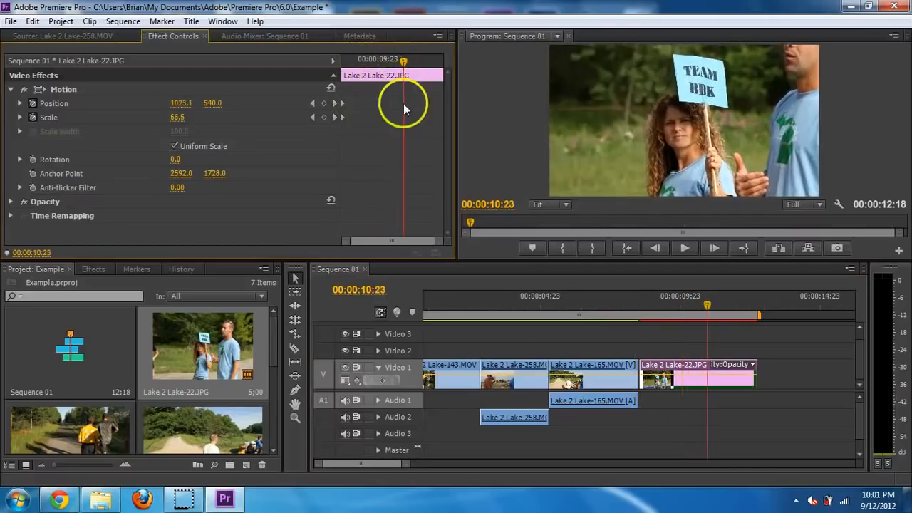
left_click(324, 104)
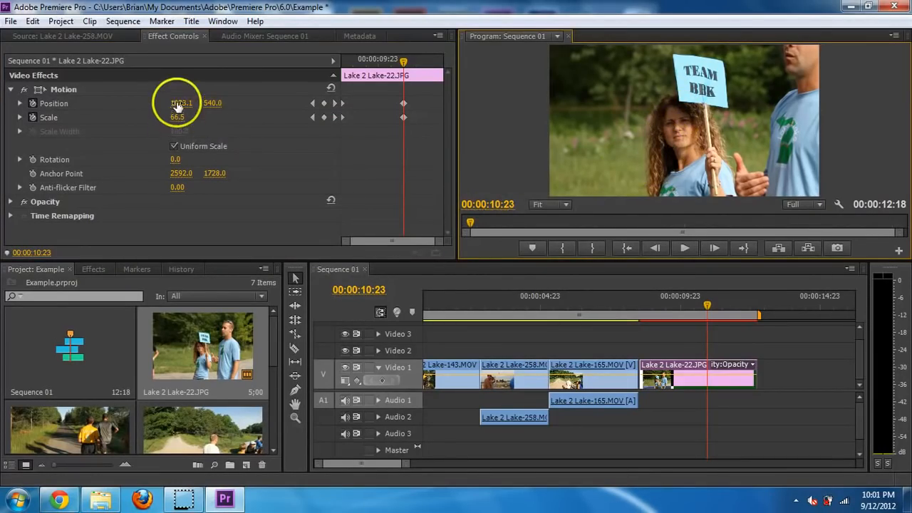
left_click_drag(179, 104, 424, 133)
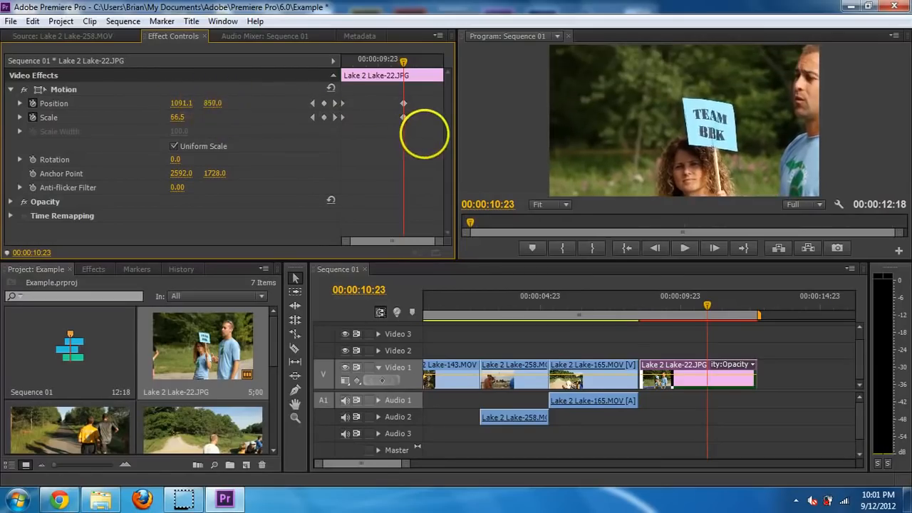
left_click(640, 303)
key("space")
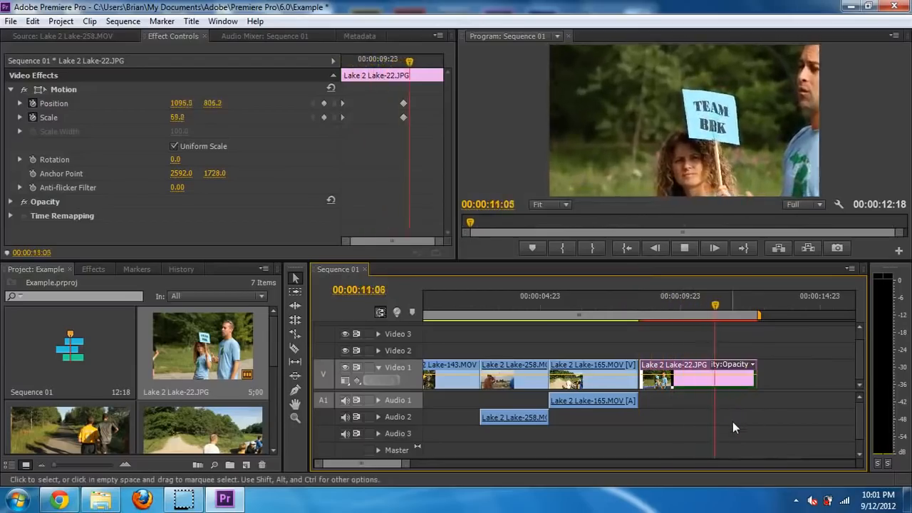
key("space")
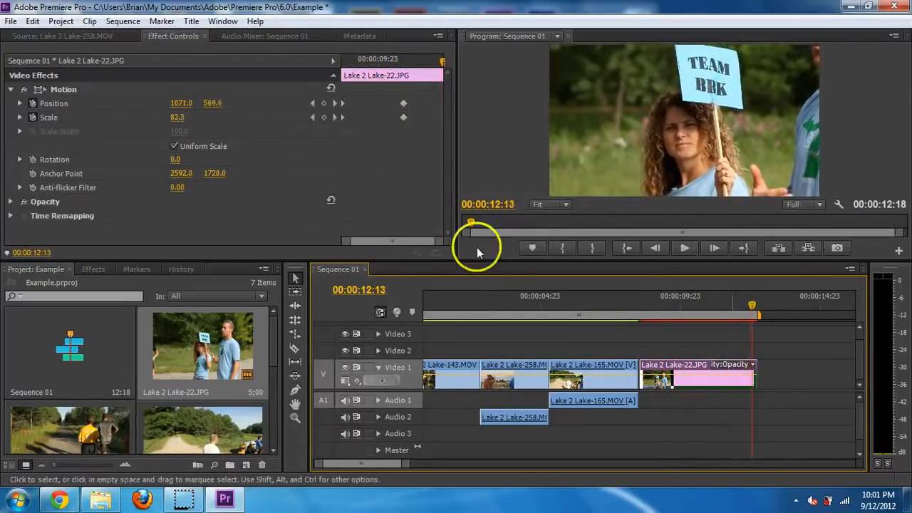
Step: Delete the middle Position and Scale keyframes of Lake 2 Lake-22.JPG
left_click(403, 107)
left_click_drag(403, 107, 415, 129)
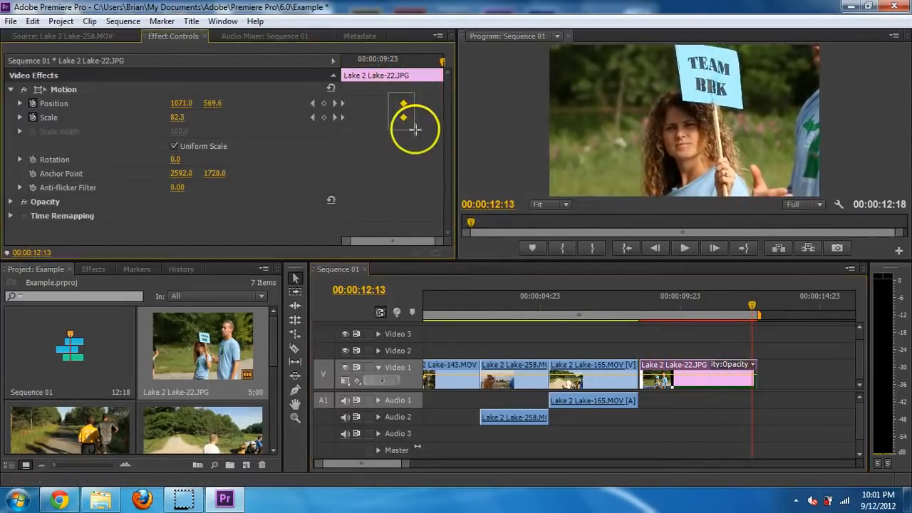
key("Delete")
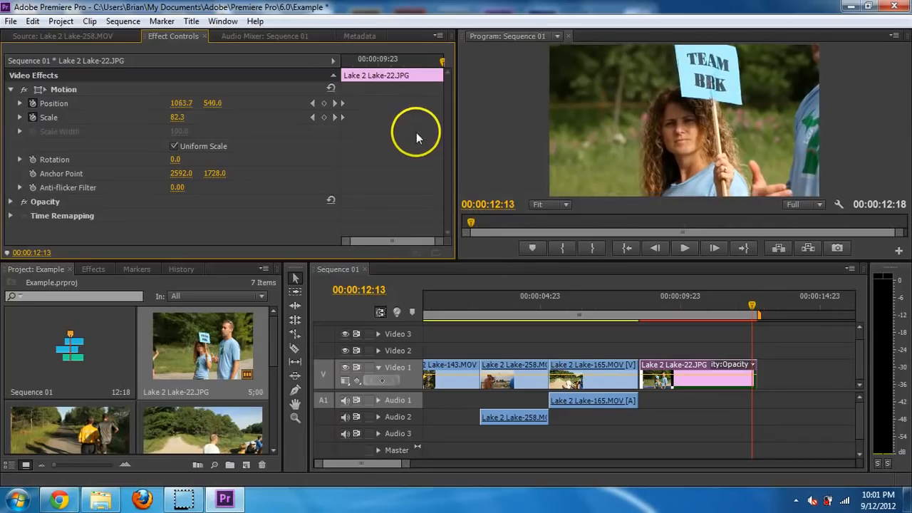
Step: Play back the still image's animation from 00:00:08:13, start the sequence from its beginning, and go to its end
left_click_drag(389, 62, 329, 65)
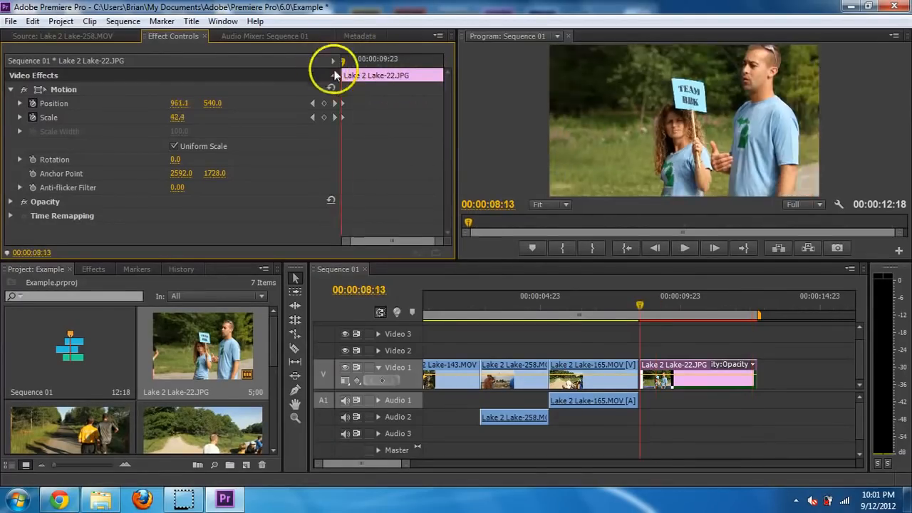
key("space")
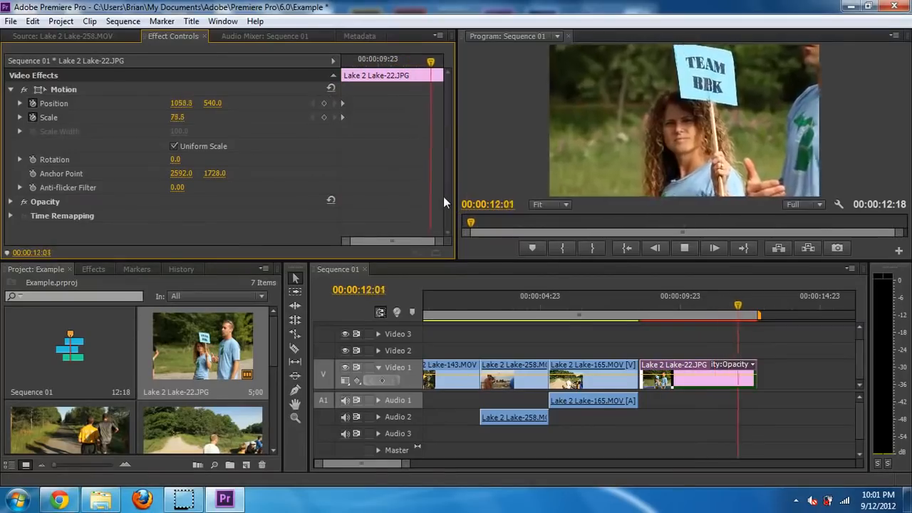
key("Home")
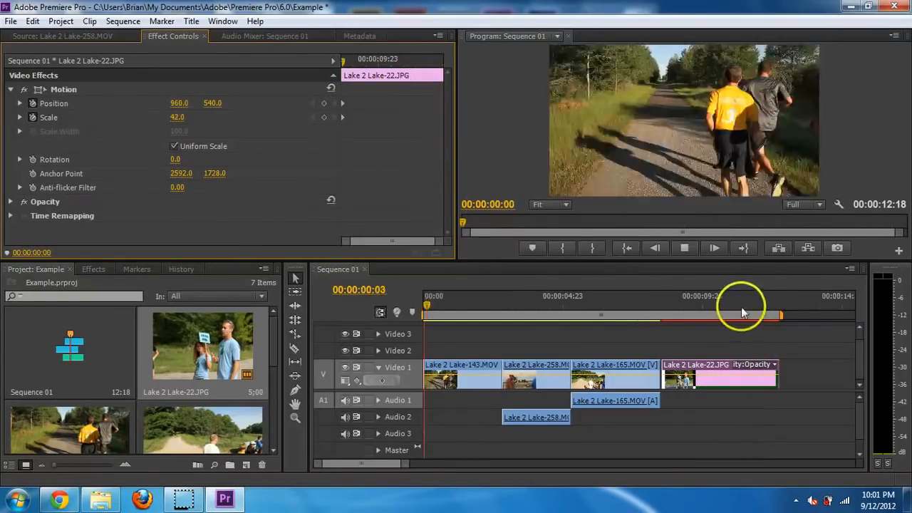
key("space")
left_click(781, 299)
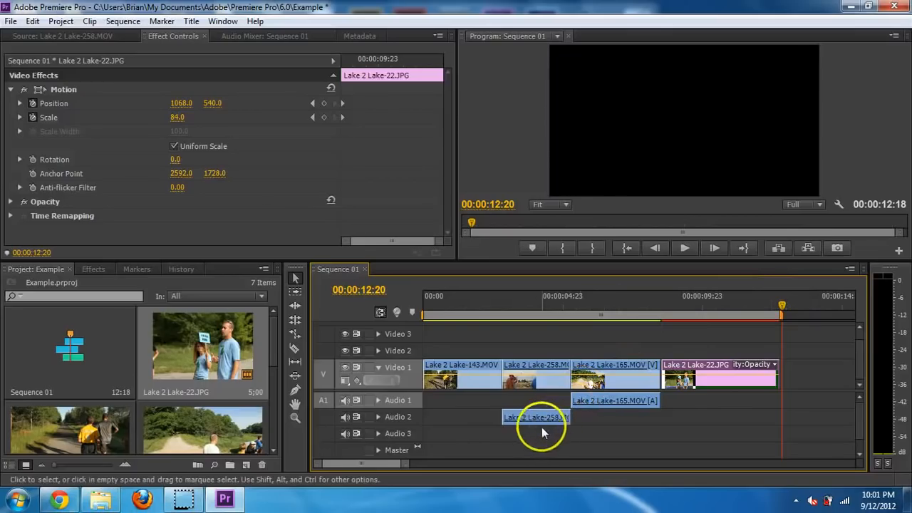
Step: Expand the Audio 1 and Audio 2 tracks to examine their waveforms, and collapse both tracks again
left_click(377, 368)
left_click(377, 370)
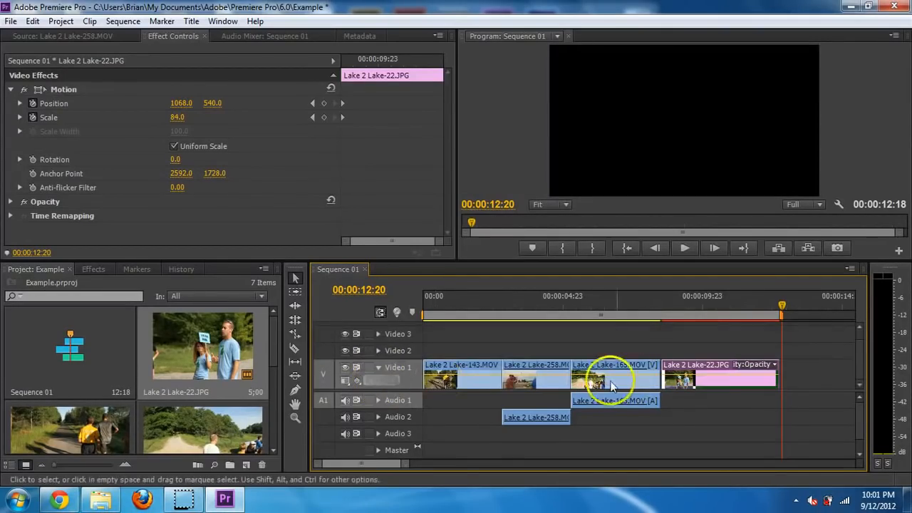
left_click(376, 402)
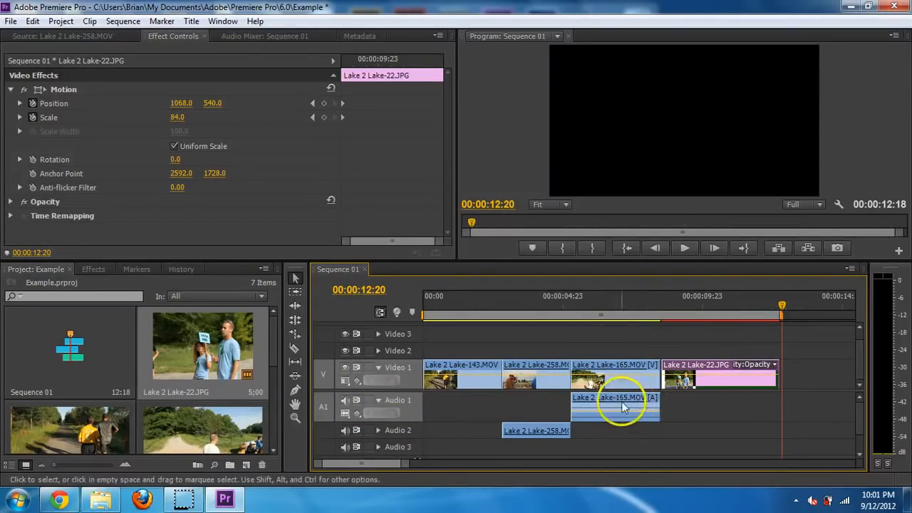
left_click(372, 431)
left_click(368, 430)
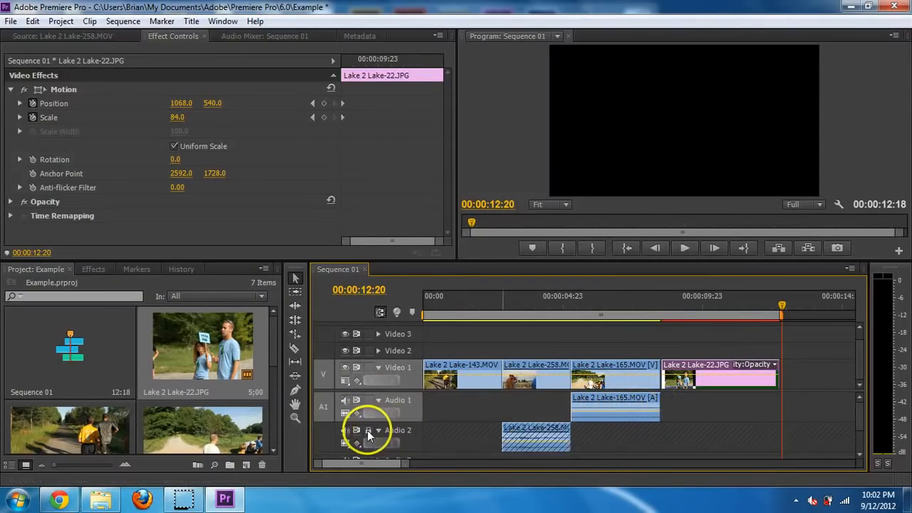
left_click(379, 430)
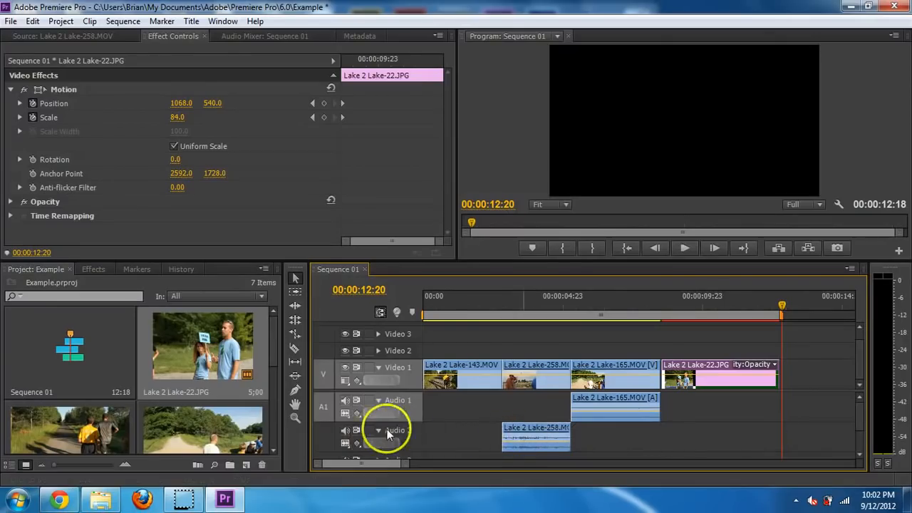
left_click(378, 431)
left_click(378, 399)
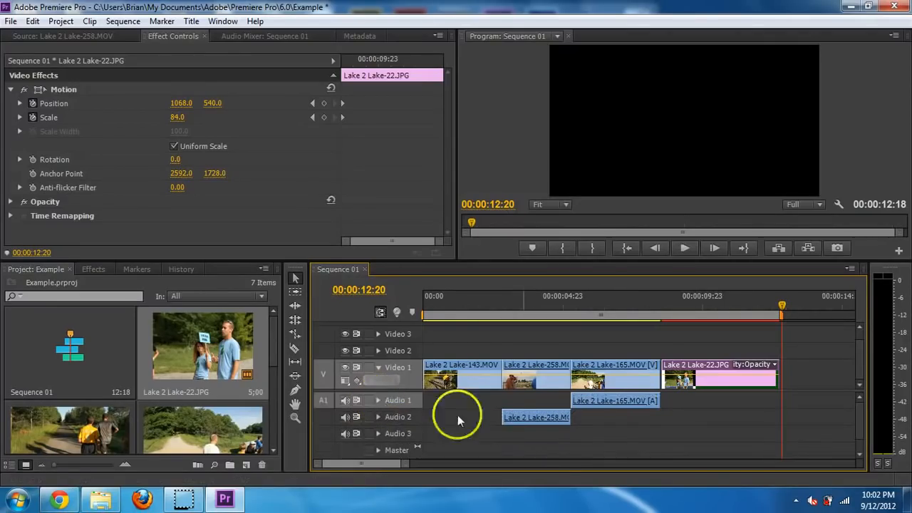
Step: Move the Lake 2 Lake-258.MOV audio from Audio 2 up to Audio 1 and unlink it from its video
left_click(534, 418)
left_click_drag(538, 413, 552, 394)
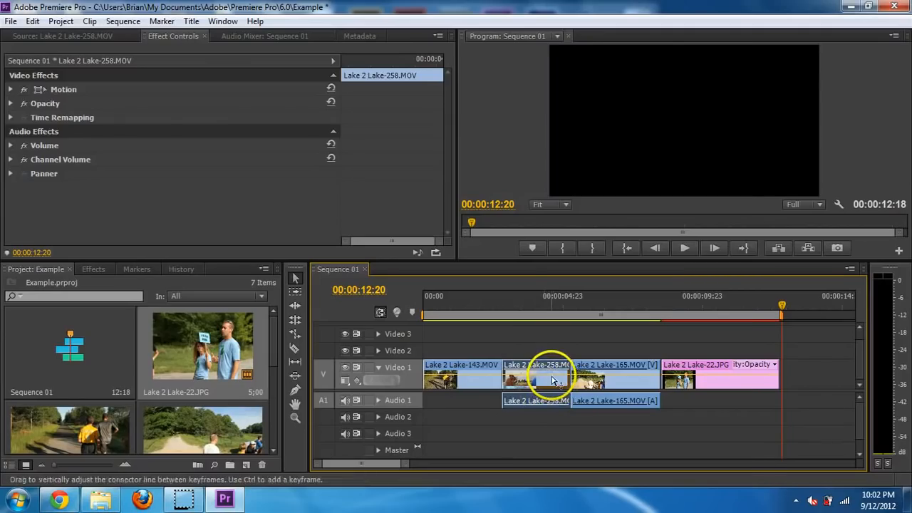
right_click(544, 377)
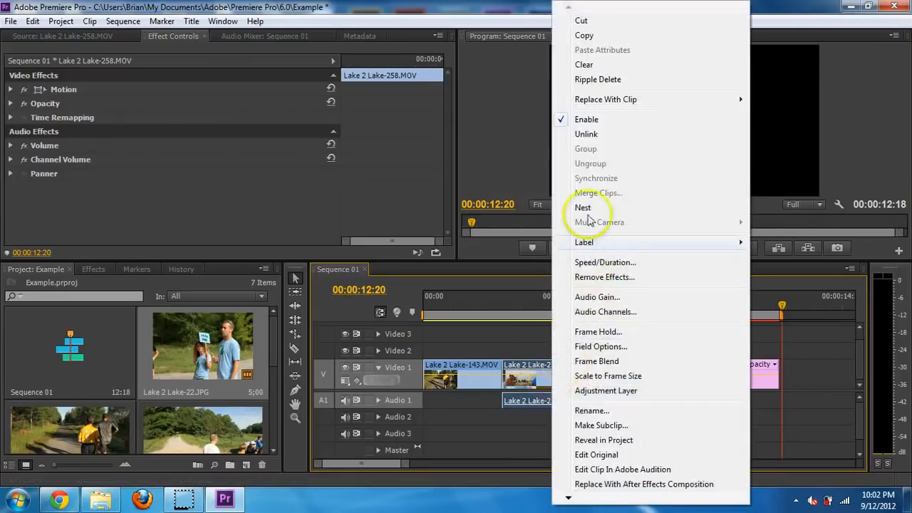
left_click(598, 134)
left_click(546, 434)
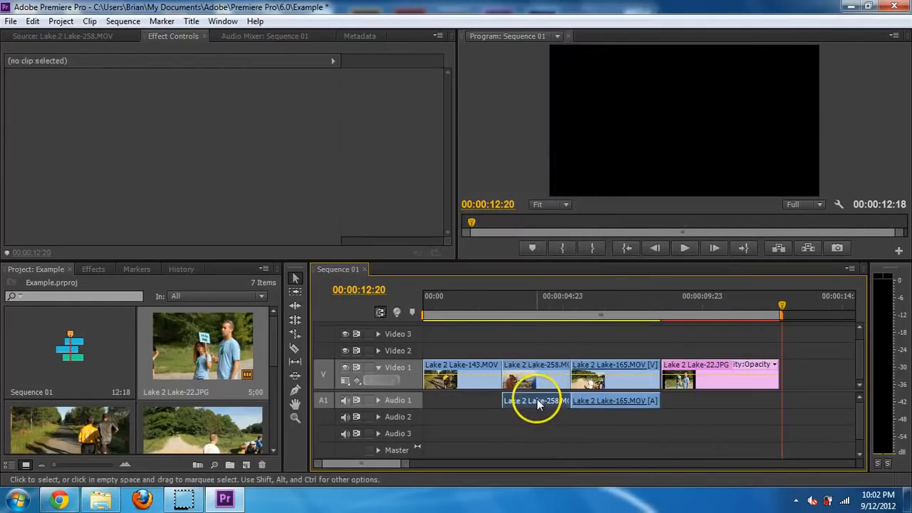
Step: Delete the unlinked Lake 2 Lake-258.MOV audio clip from Audio 1 and mute the Audio 1 track
left_click(537, 400)
key("Delete")
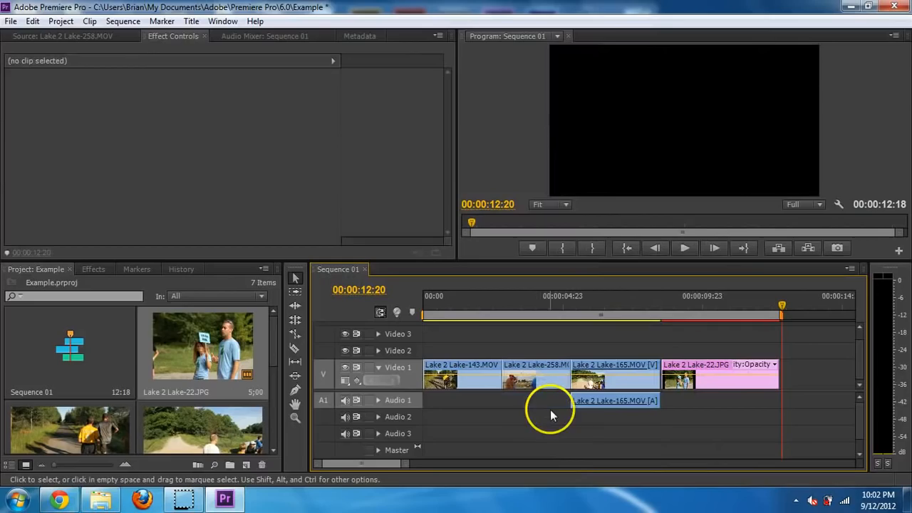
left_click(586, 400)
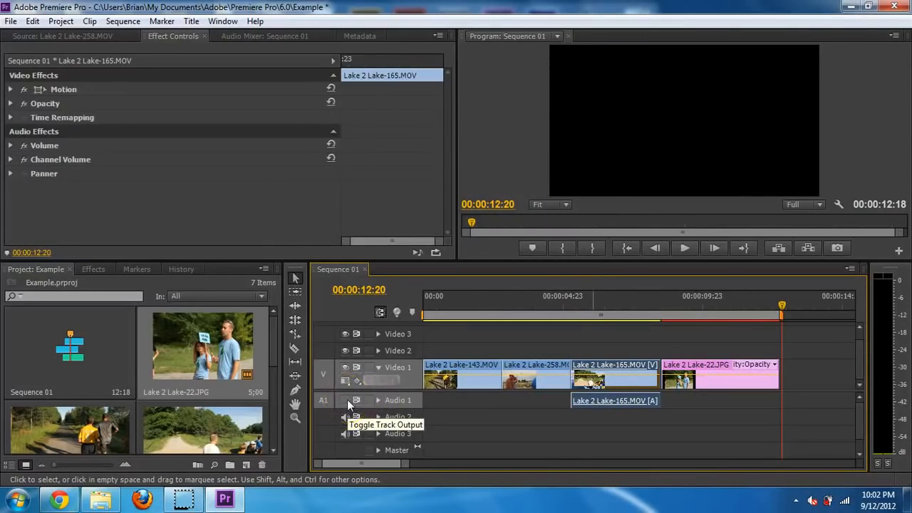
left_click(347, 399)
left_click(347, 399)
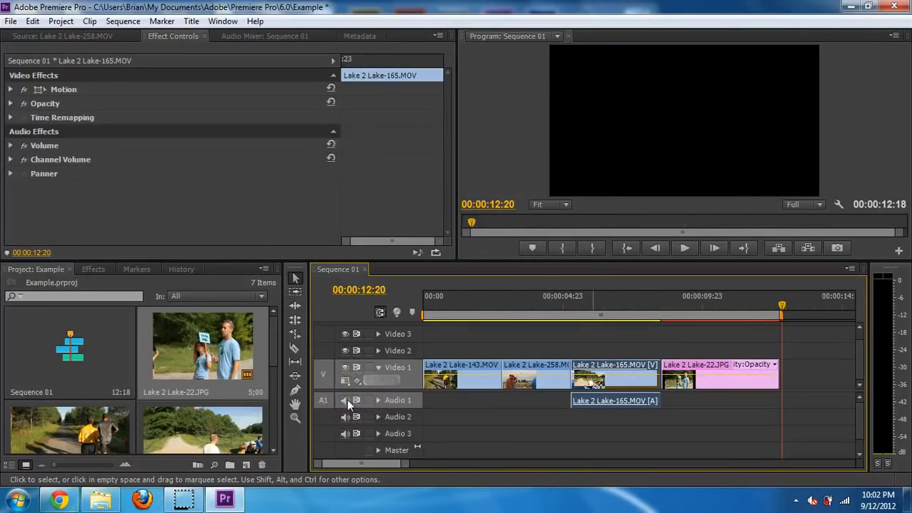
Step: Adjust the audio gain of the Lake 2 Lake-165.MOV clip by 10 dB and deselect the clip
right_click(588, 406)
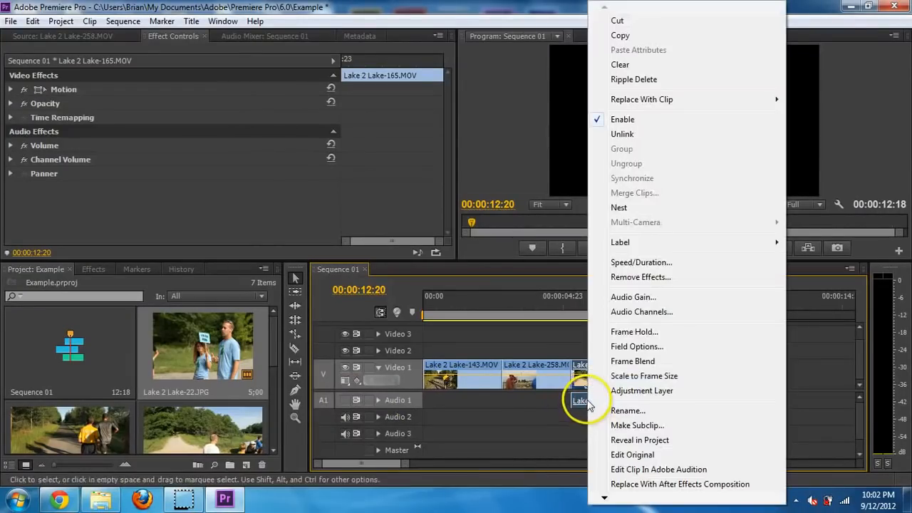
left_click(633, 297)
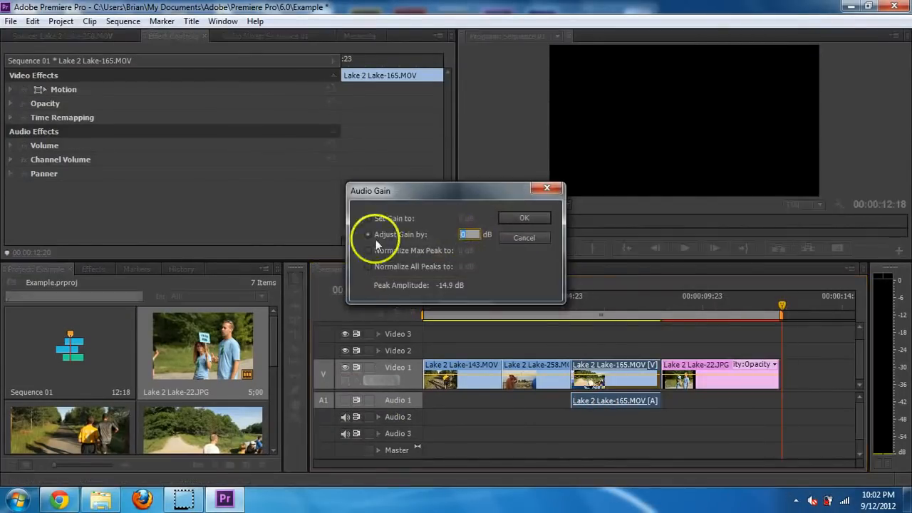
type("10")
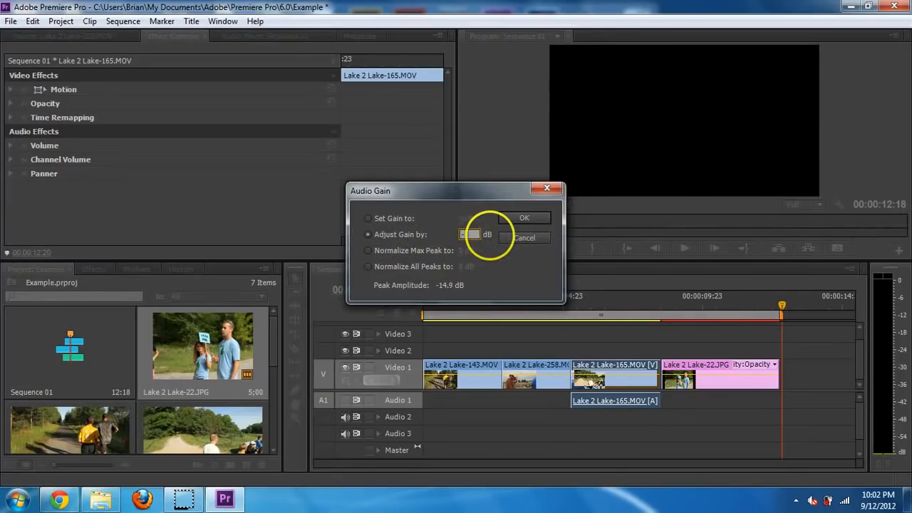
left_click(535, 215)
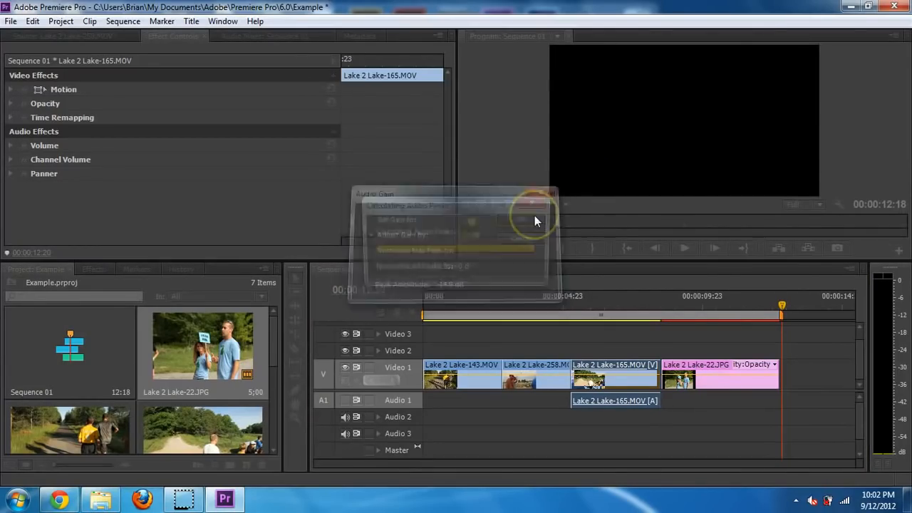
left_click(598, 419)
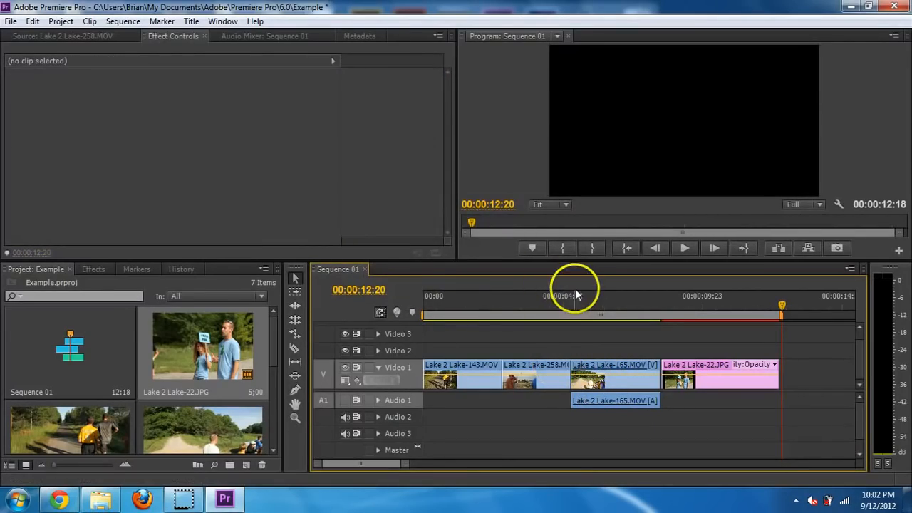
Step: Create a new title named Title 01 with the default video settings
left_click(11, 22)
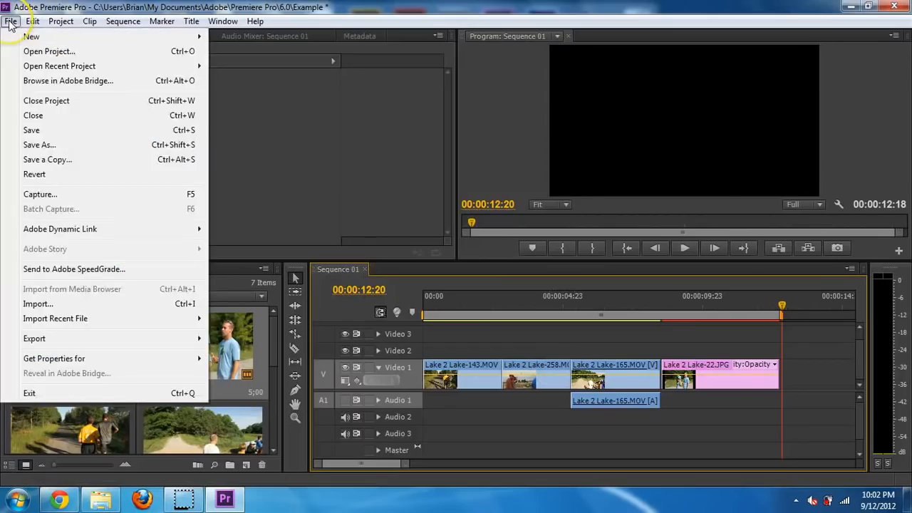
mouse_move(30, 36)
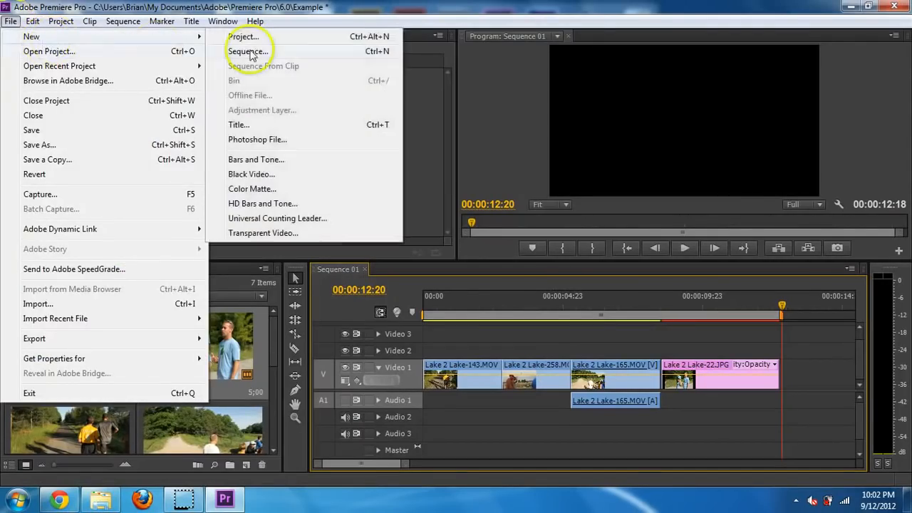
left_click(255, 128)
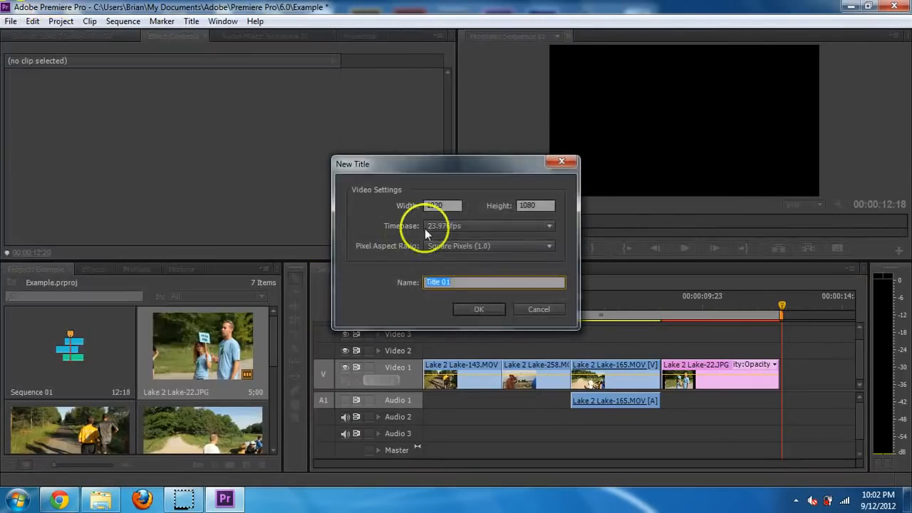
left_click(478, 307)
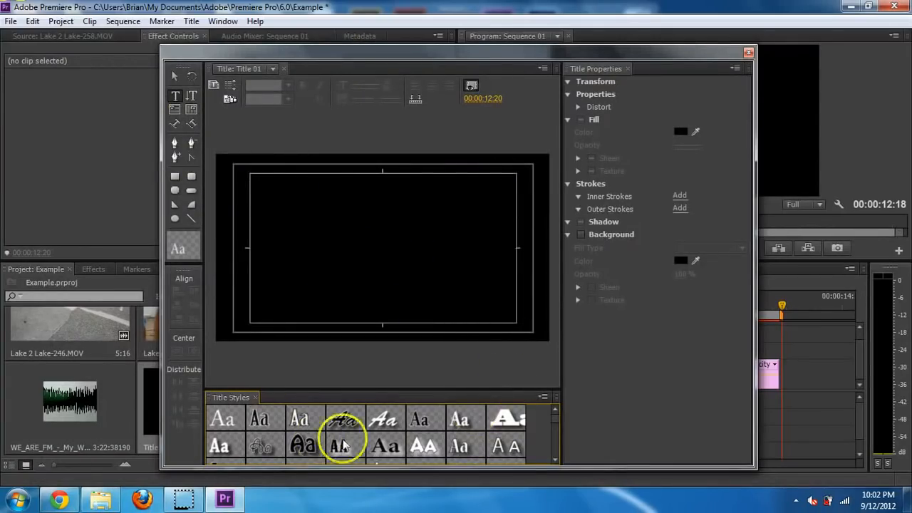
Step: Add the text RUN in the solid white Blackoak Std title style and enlarge it to a font size of about 205
left_click(498, 420)
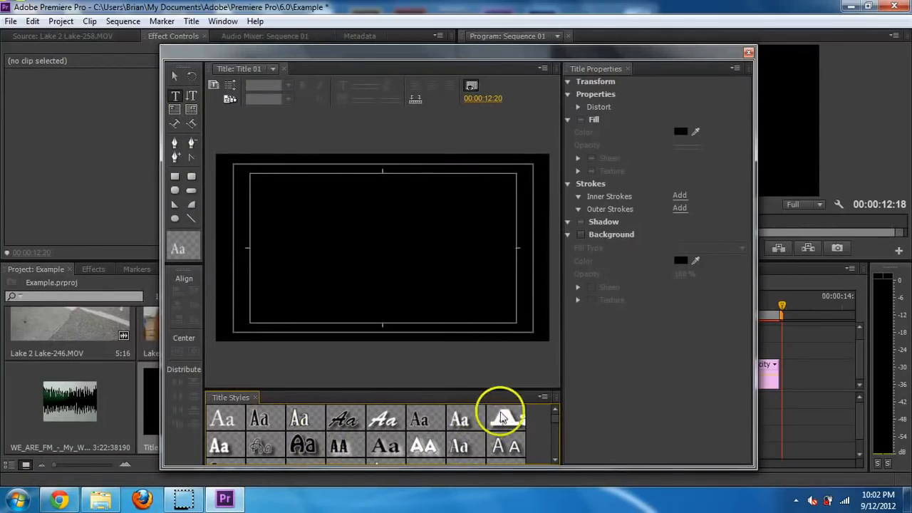
left_click(383, 236)
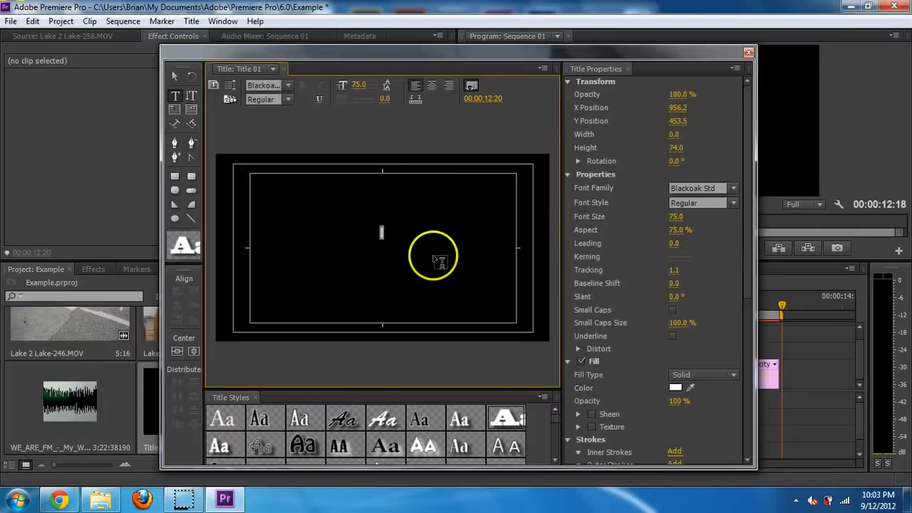
type("RUN")
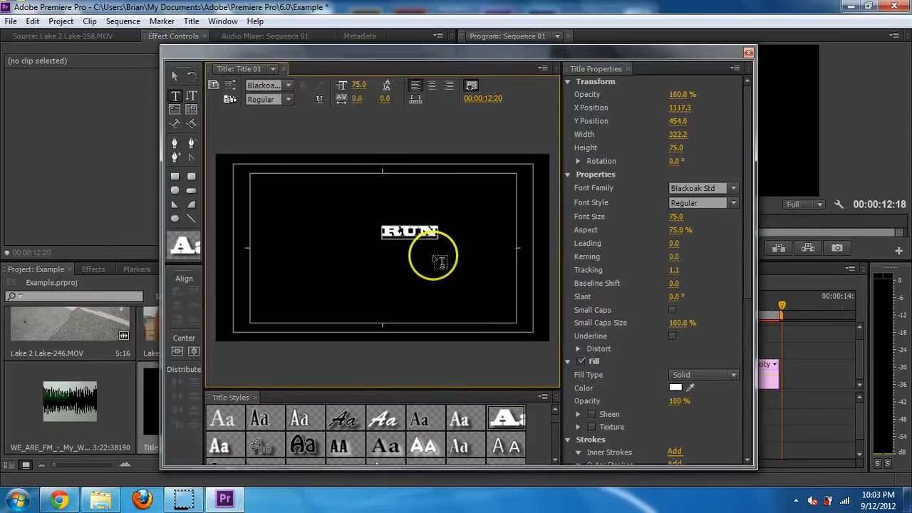
left_click(175, 76)
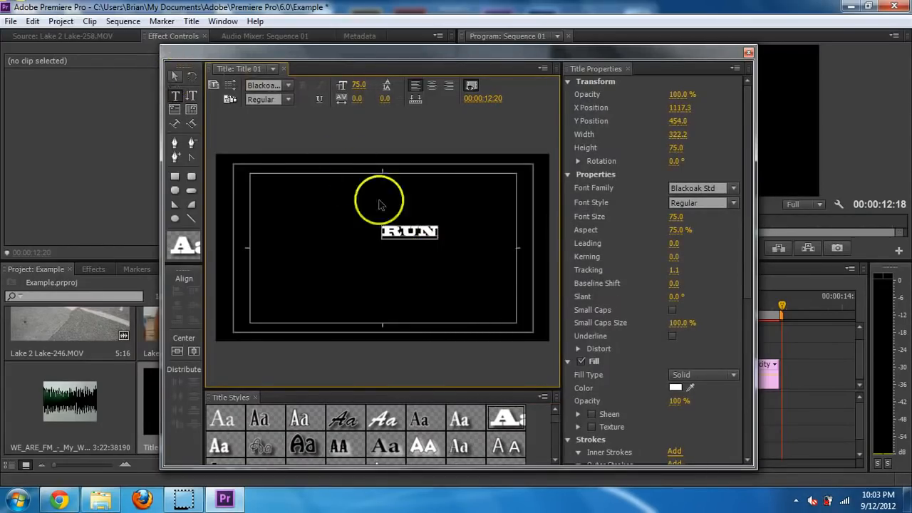
left_click_drag(440, 238, 460, 268)
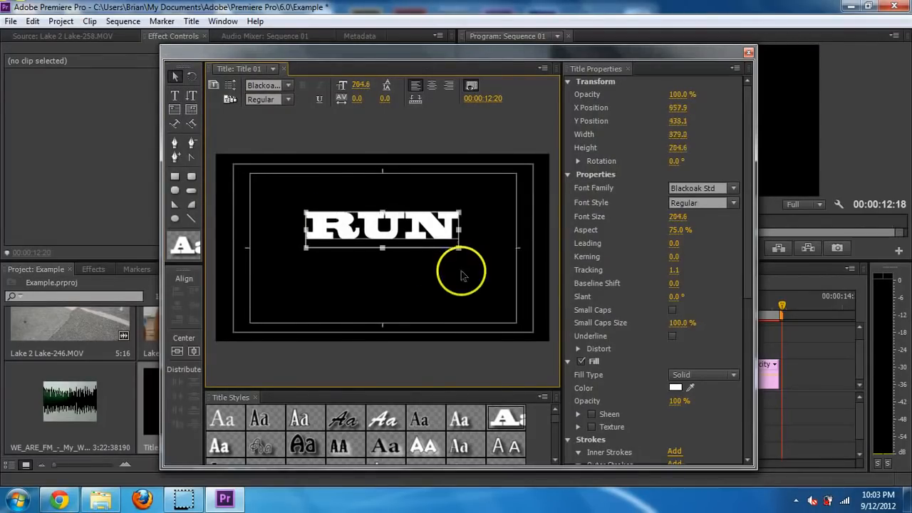
Step: Try the bold Chaparral Pro title style on the RUN text, and replace it with the Blackoak Std linear-gradient style
left_click(554, 427)
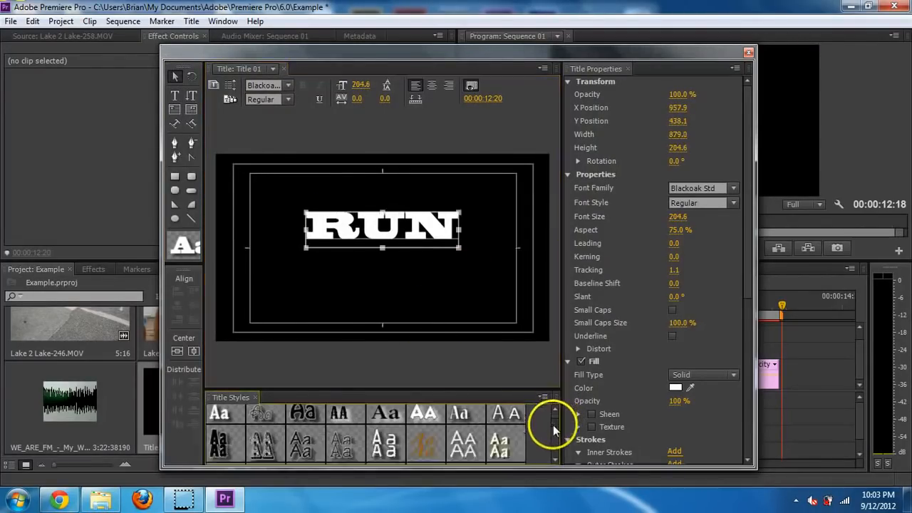
left_click(218, 419)
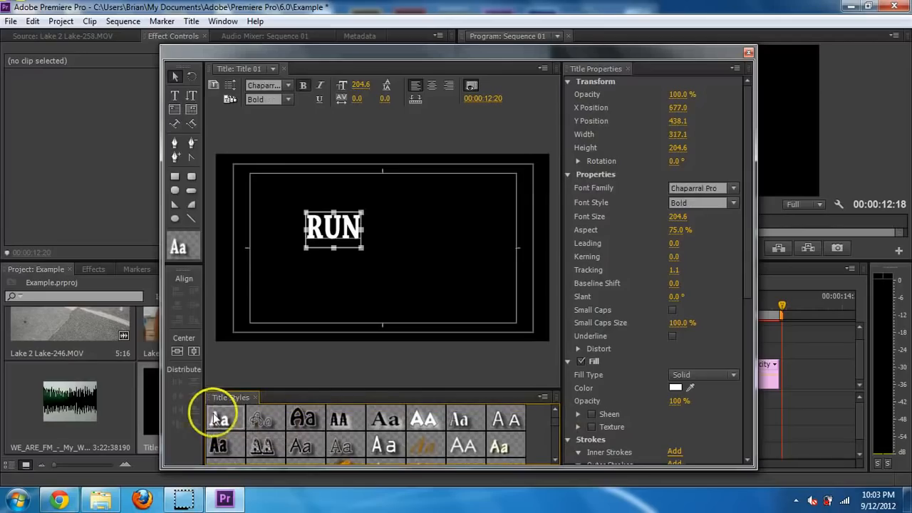
left_click(556, 424)
left_click(556, 428)
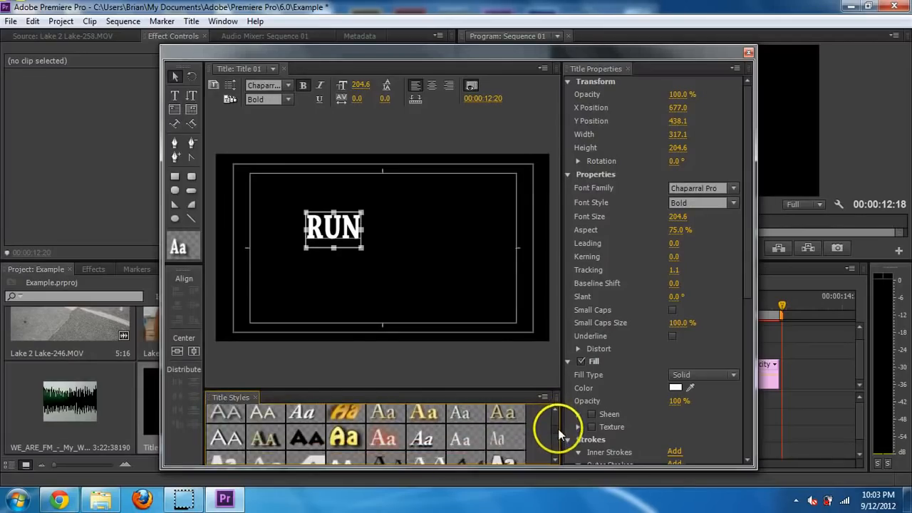
left_click(558, 428)
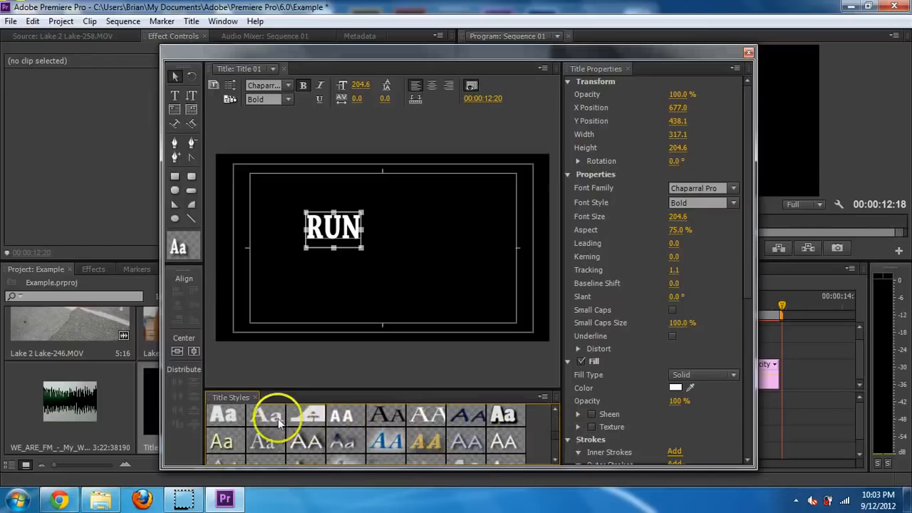
left_click(309, 416)
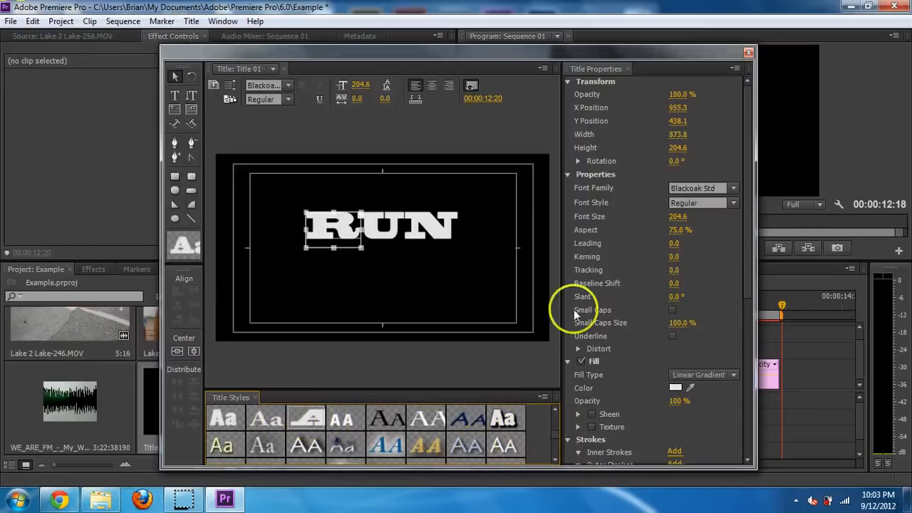
left_click(733, 202)
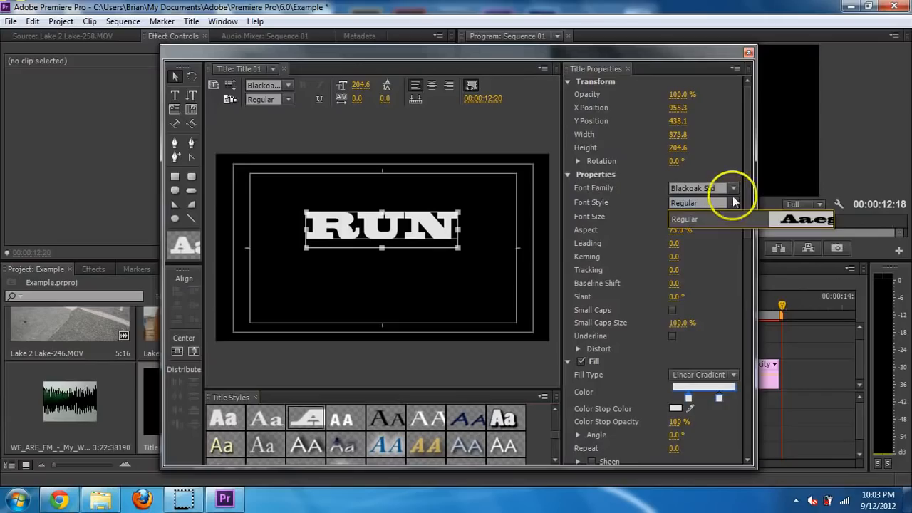
left_click(733, 203)
left_click(734, 189)
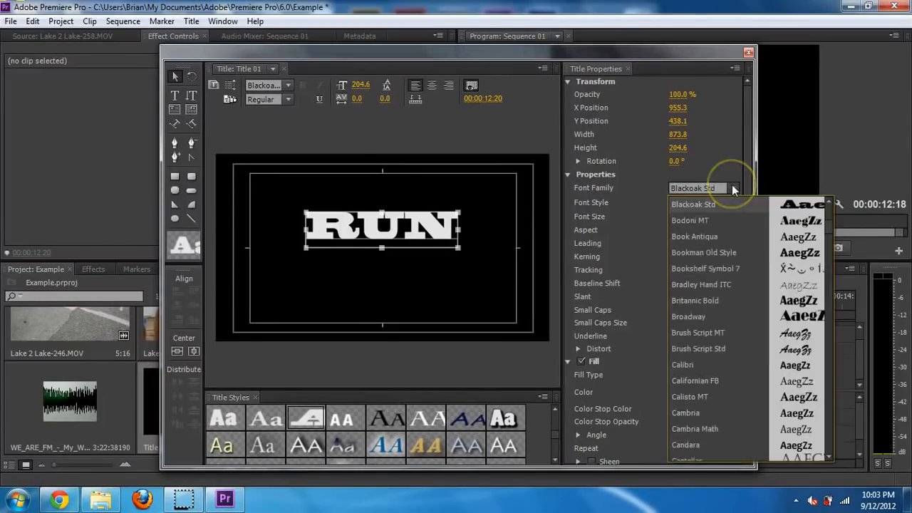
left_click(723, 160)
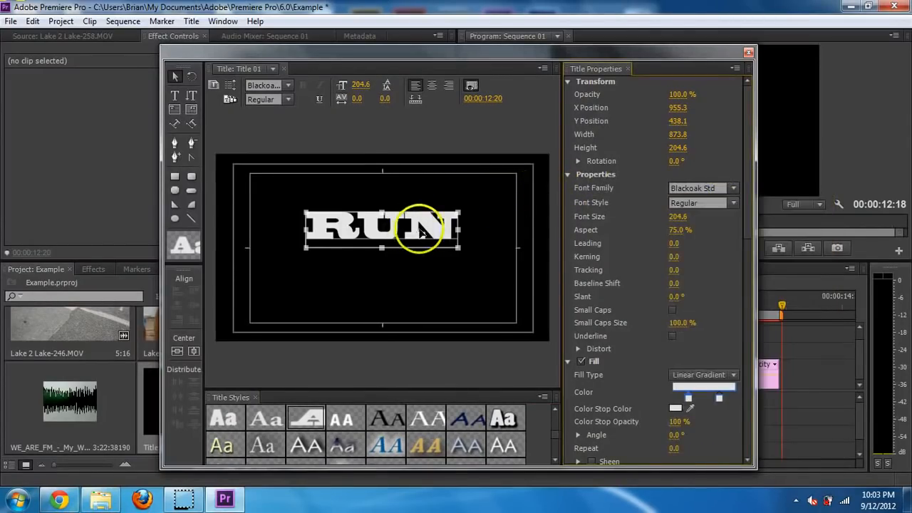
Step: Move the RUN text to the centre of the frame, at about X 963 and Y 569, and close the title
left_click_drag(417, 221, 422, 253)
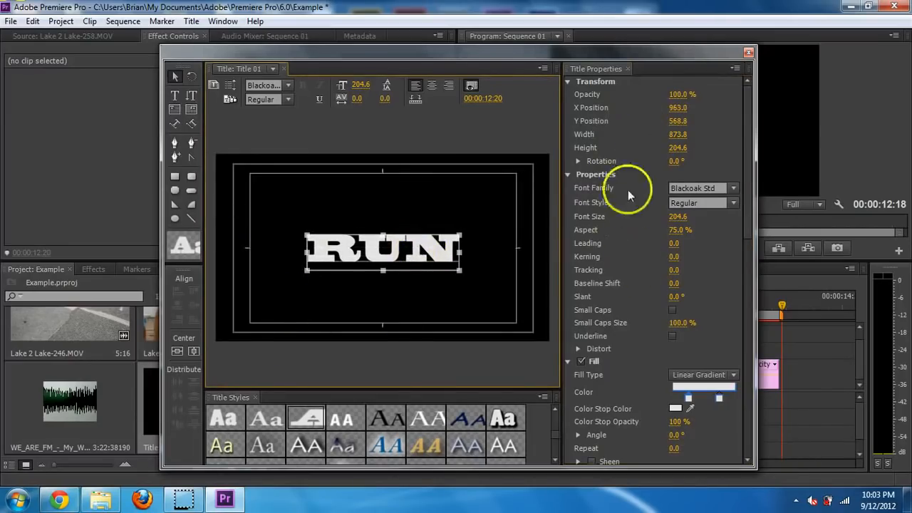
left_click(747, 54)
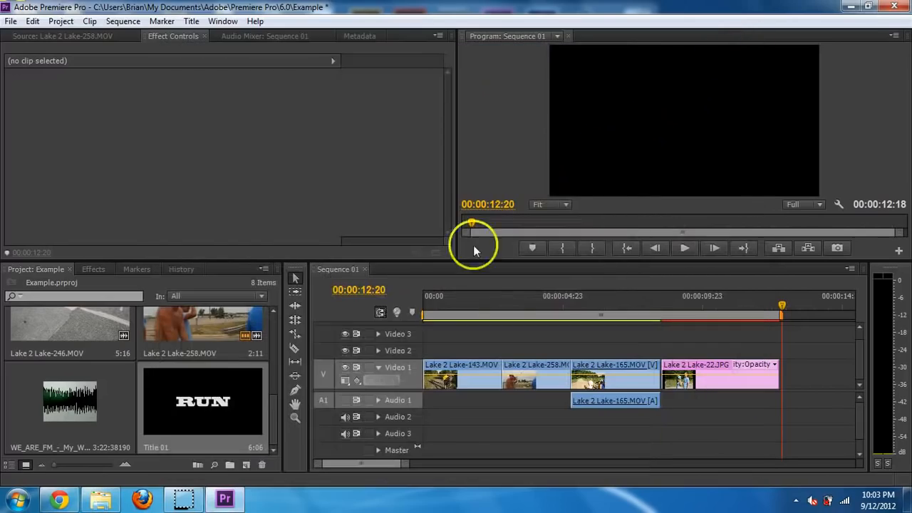
Step: Place Title 01 on Video 2 so it overlaps Lake 2 Lake-22.JPG, and scrub the timeline to preview the overlay
left_click(233, 404)
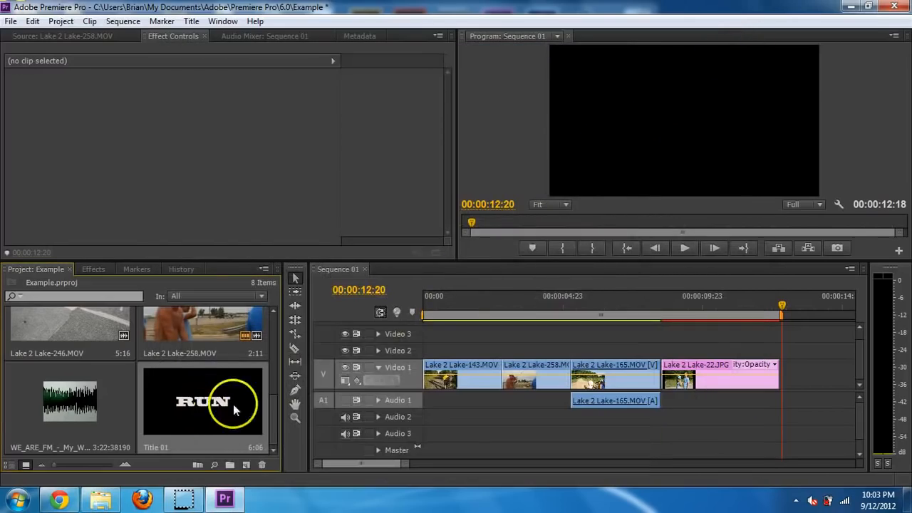
left_click_drag(233, 409, 690, 352)
left_click_drag(708, 306, 734, 320)
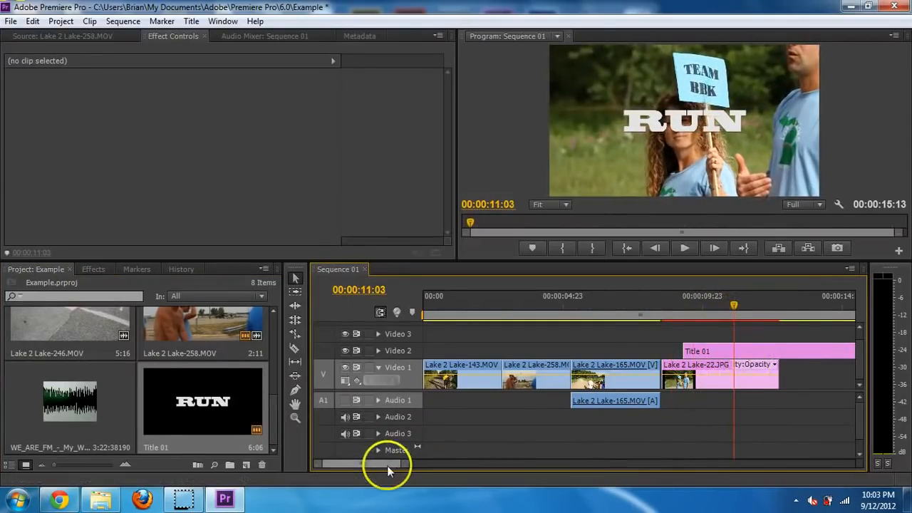
mouse_move(386, 465)
left_mouse_down()
mouse_move(400, 463)
mouse_move(392, 464)
left_mouse_up()
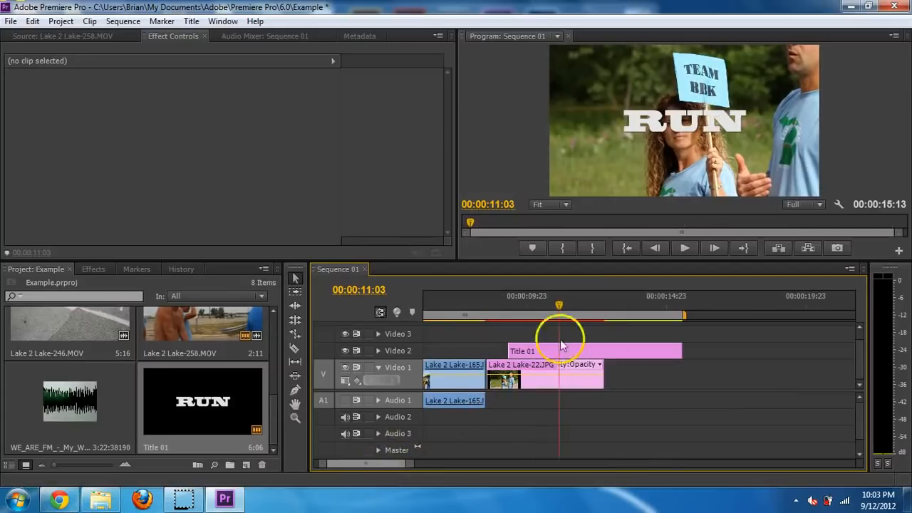
left_click_drag(613, 306, 631, 314)
Step: Move Title 01 from Video 2 to Video 1 directly after Lake 2 Lake-22.JPG, and set the playhead to 00:00:09:14
left_click_drag(528, 322, 661, 373)
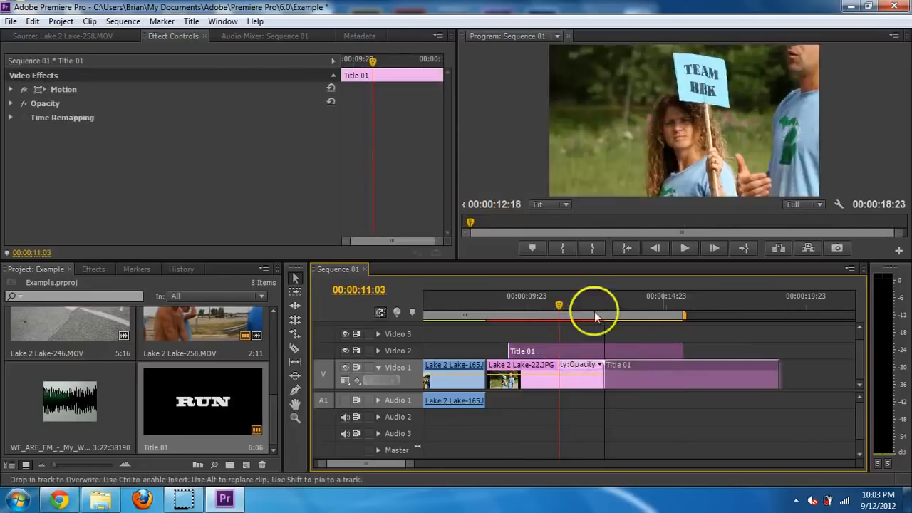
left_click_drag(594, 311, 514, 317)
left_click(636, 365)
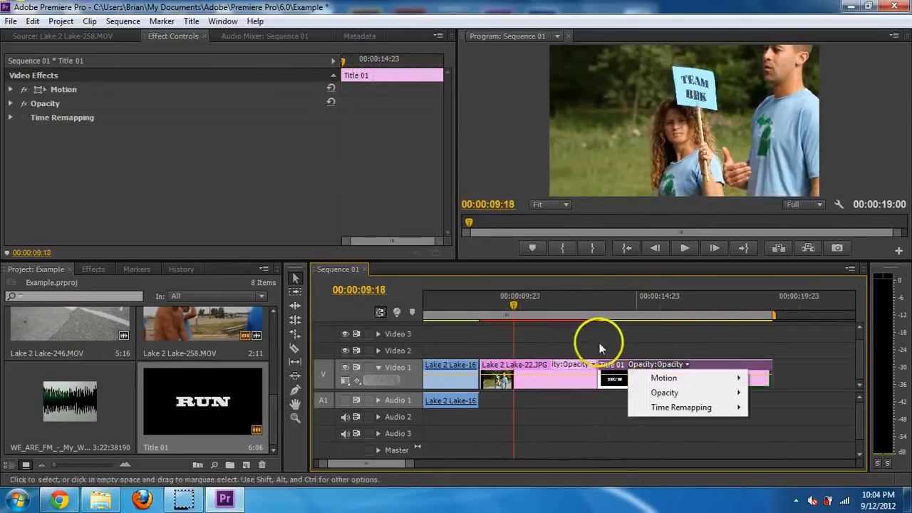
left_click(757, 381)
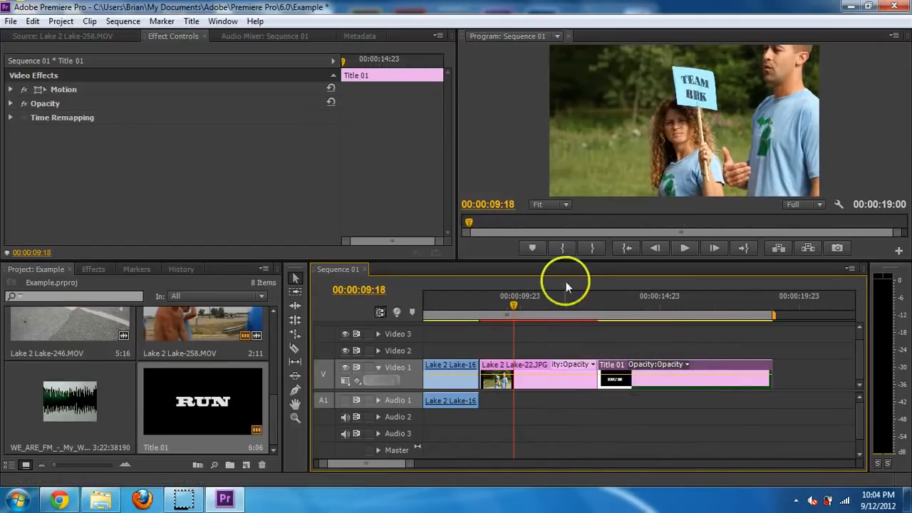
left_click_drag(581, 305, 508, 314)
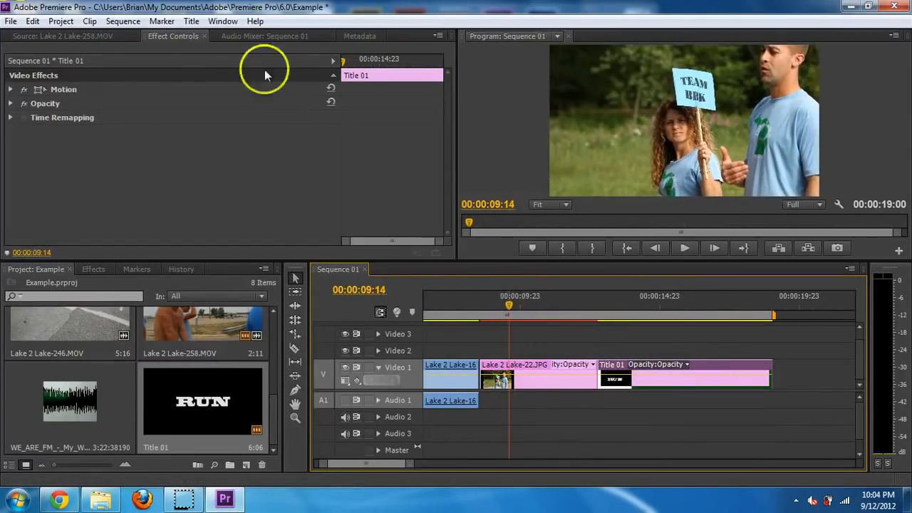
Step: Show the Dissolve video transitions in the effects list, with the Transform and Video Effects folders collapsed
left_click(100, 269)
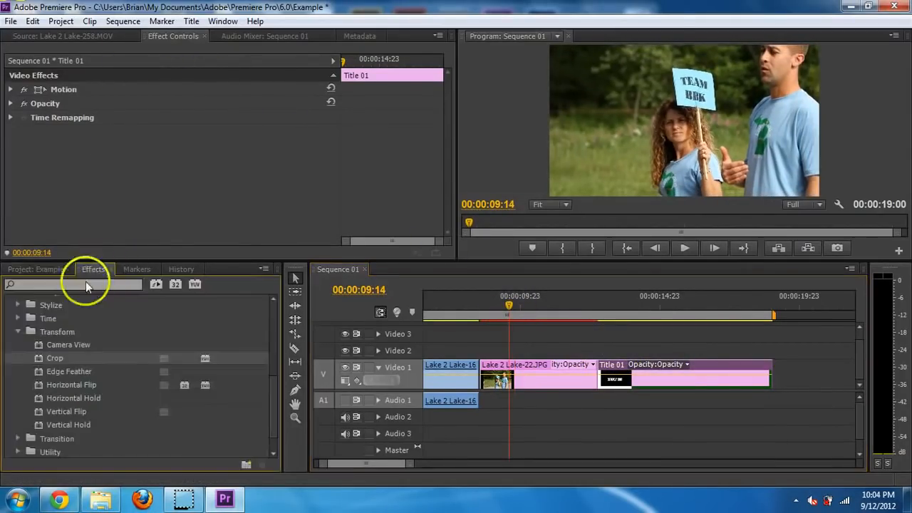
left_click(19, 332)
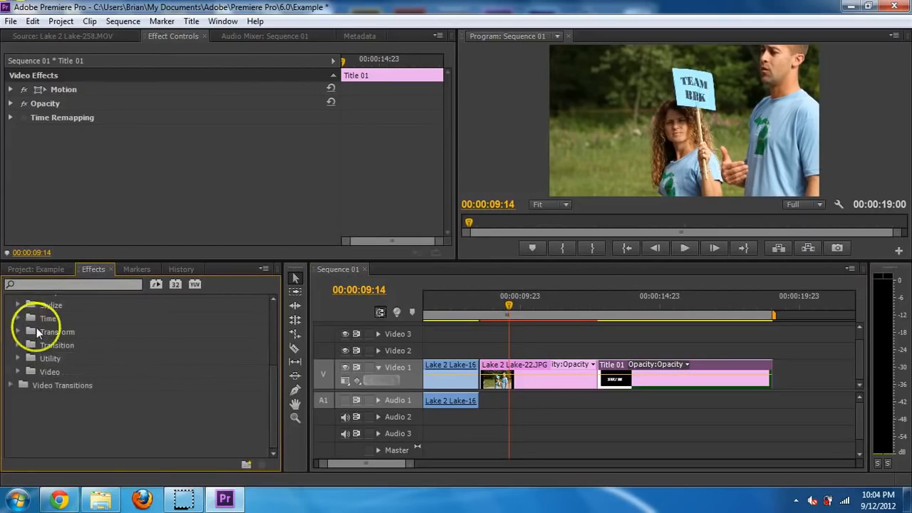
scroll(18, 356, "up", 3)
left_click_drag(274, 382, 281, 316)
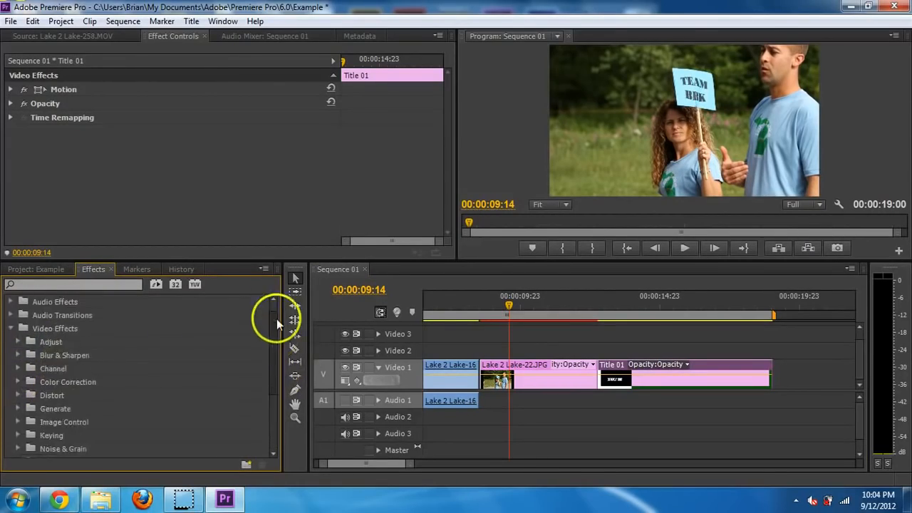
left_click(10, 344)
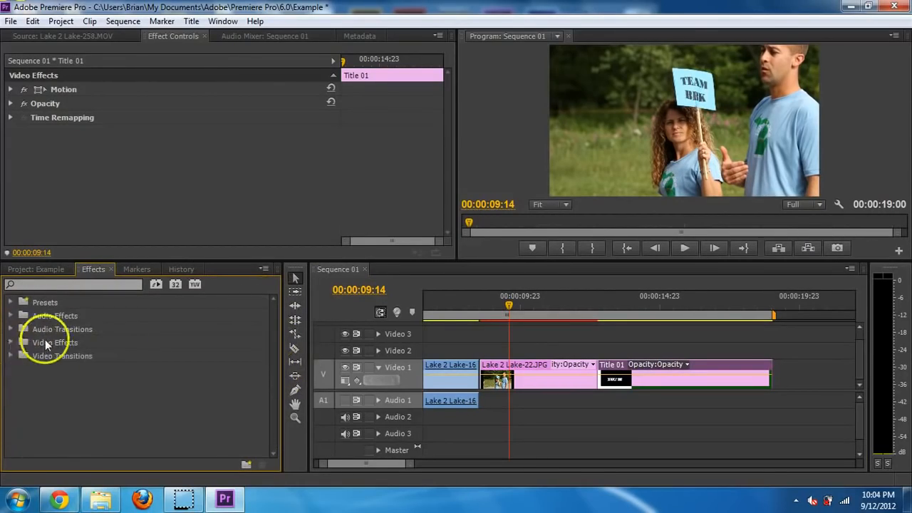
left_click(10, 356)
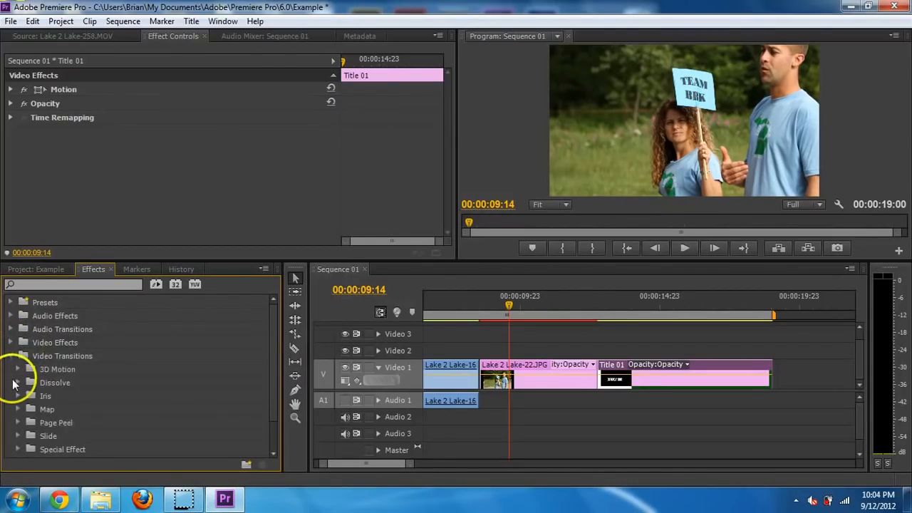
left_click(14, 382)
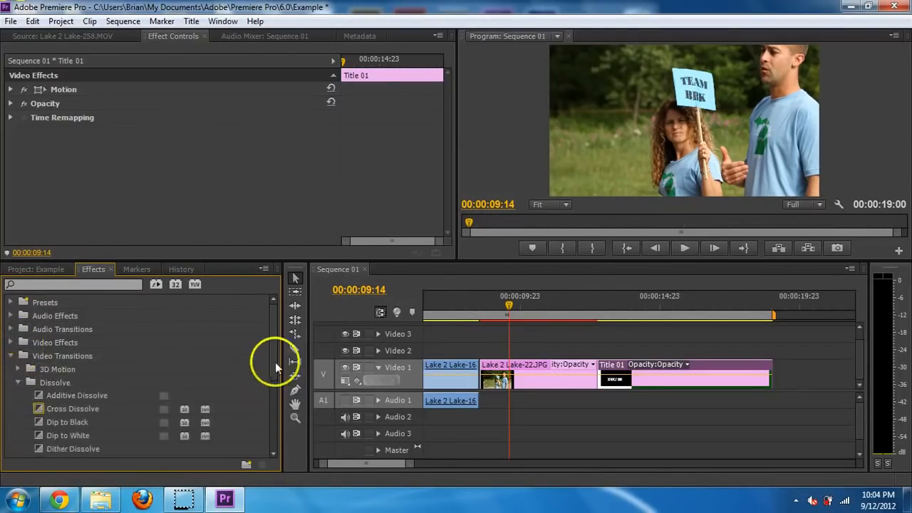
left_click_drag(275, 362, 281, 396)
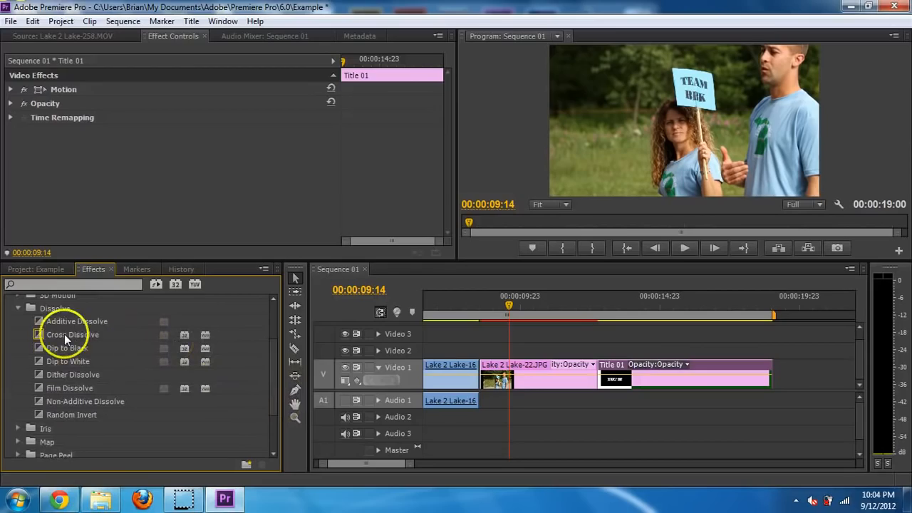
Step: Try a Dip to Black transition between Lake 2 Lake-22.JPG and Title 01, and play the cut from 00:00:12:02
left_click_drag(62, 348, 593, 381)
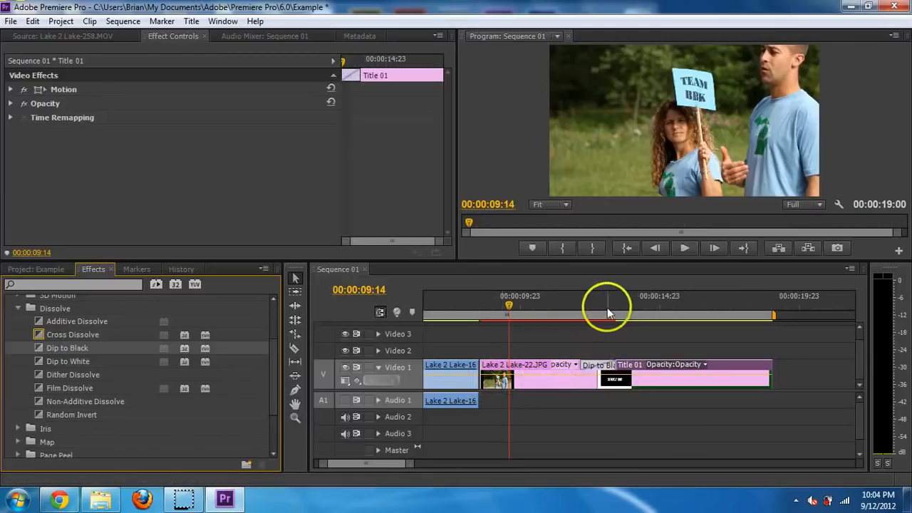
left_click(579, 308)
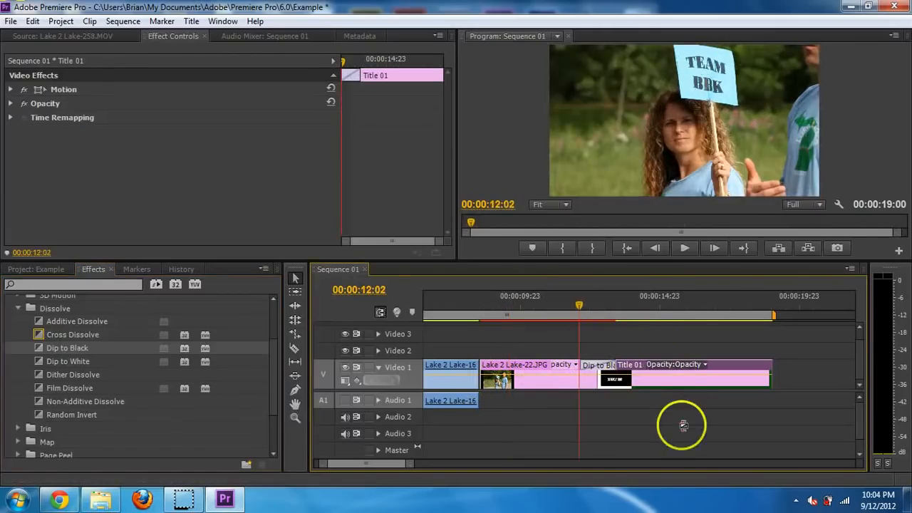
key("space")
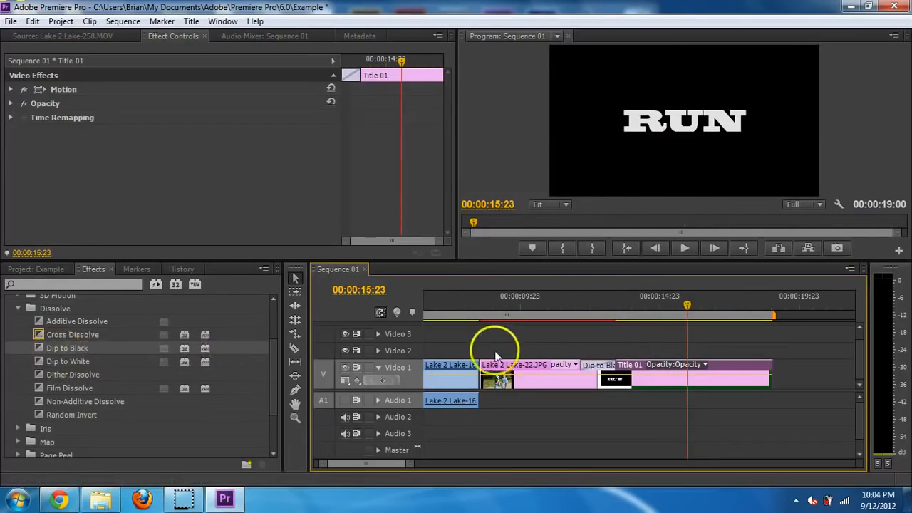
Step: Reposition Lake 2 Lake-22.JPG and Title 01 back to back against the preceding clip on Video 1, dropping the Dip to Black transition
left_click(483, 380)
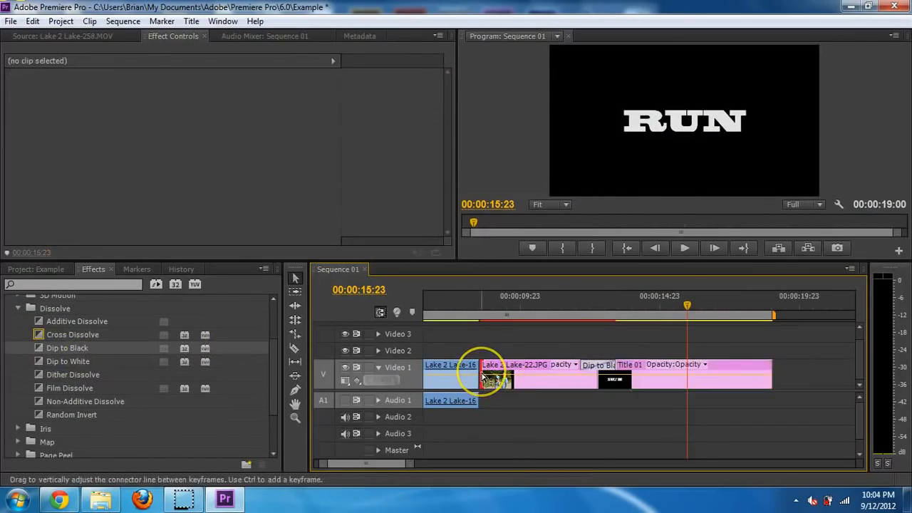
left_click_drag(533, 372, 554, 387)
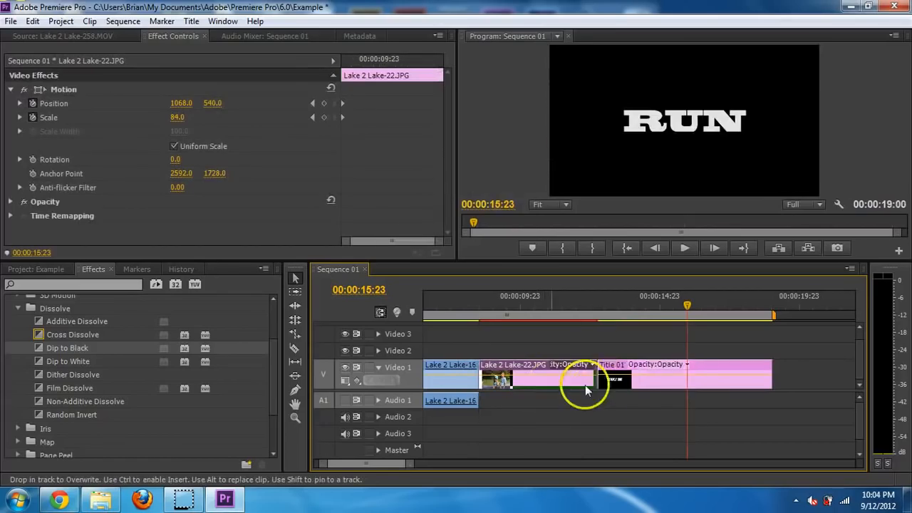
left_click_drag(642, 381, 634, 388)
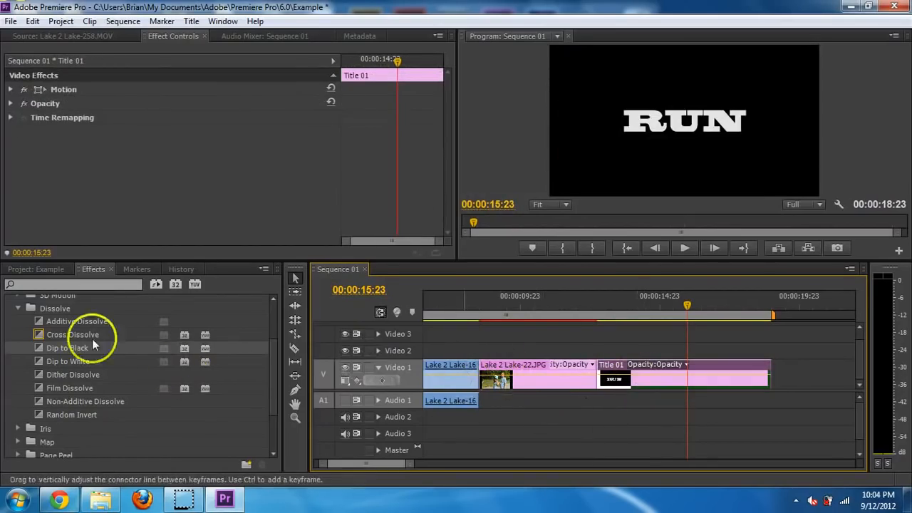
Step: Add a Cross Dissolve between the preceding video clip and Lake 2 Lake-22.JPG, play it back, and set the playhead to 00:00:12:13
left_click(72, 336)
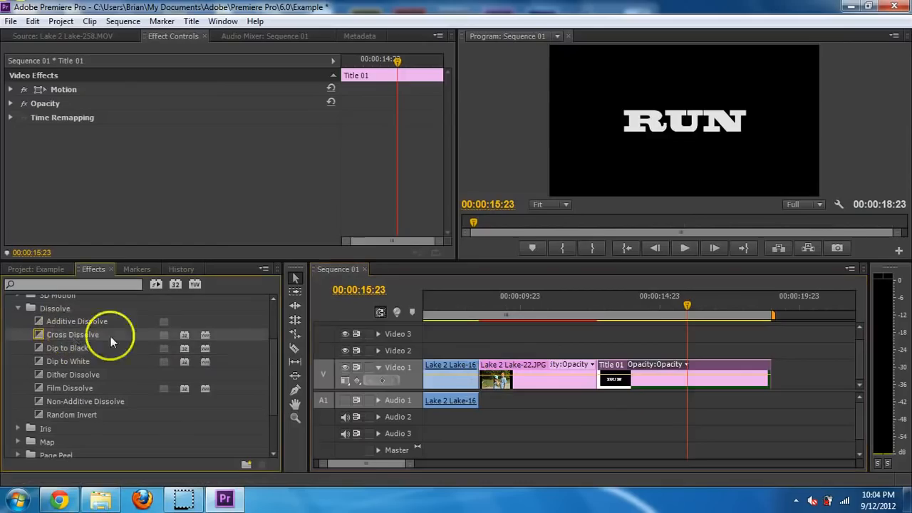
left_click_drag(110, 342, 476, 367)
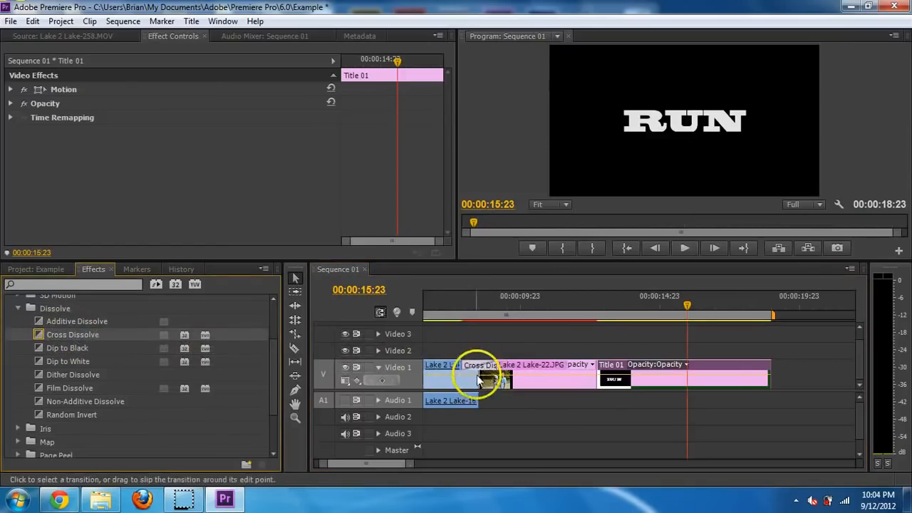
left_click(462, 313)
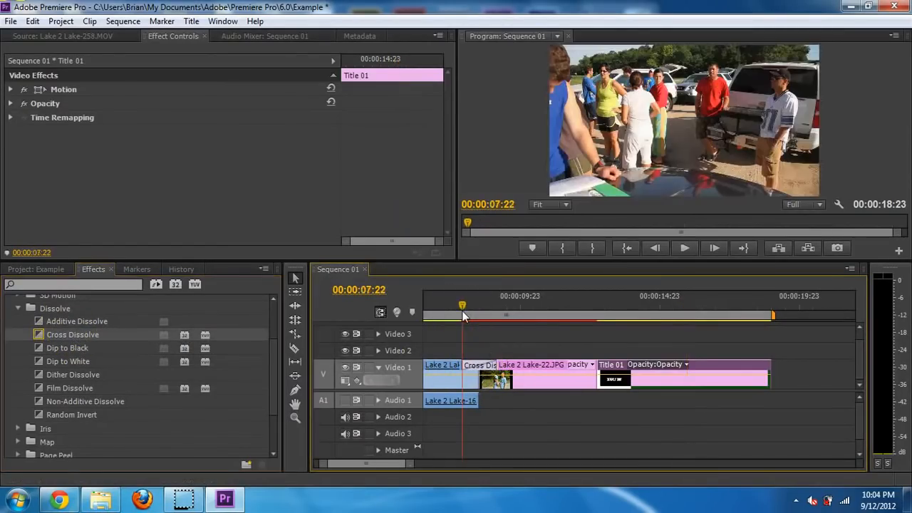
left_click_drag(463, 311, 459, 310)
key("space")
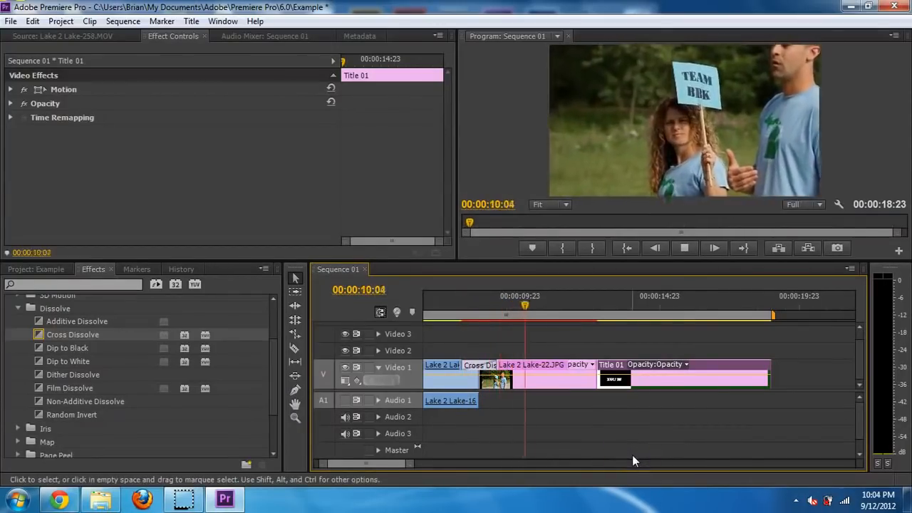
key("space")
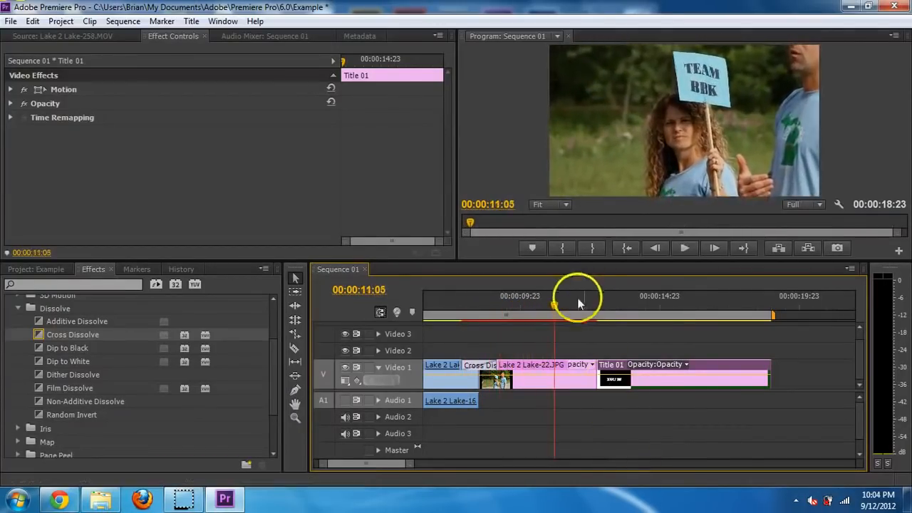
left_click(592, 307)
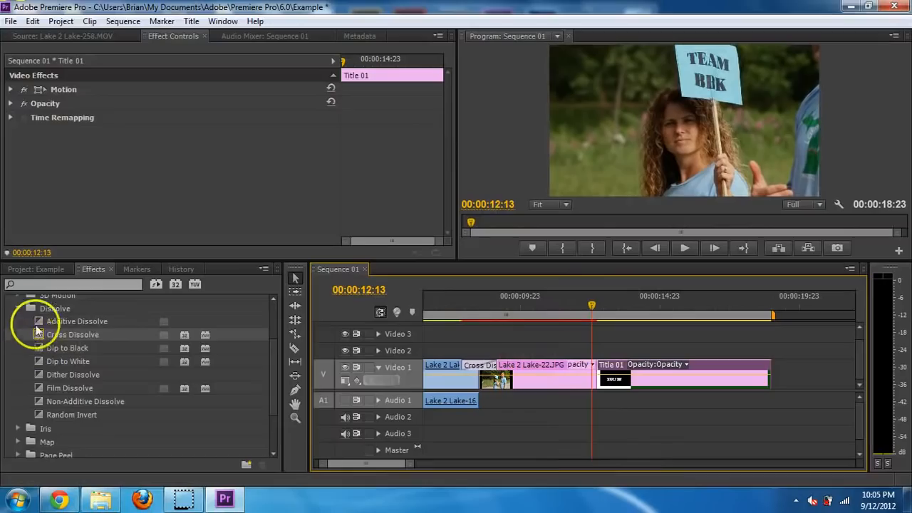
Step: Collapse the Dissolve and Video Transitions folders in the effects list
left_click(18, 308)
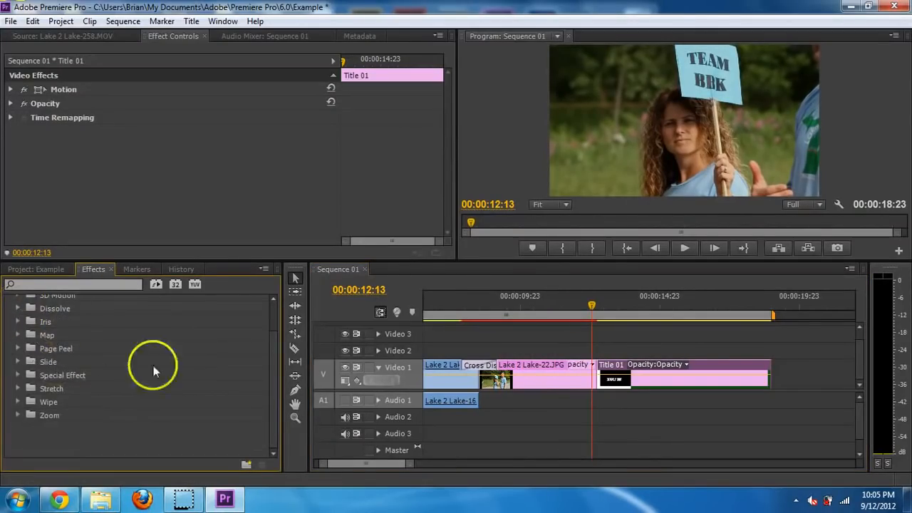
left_click_drag(275, 332, 277, 311)
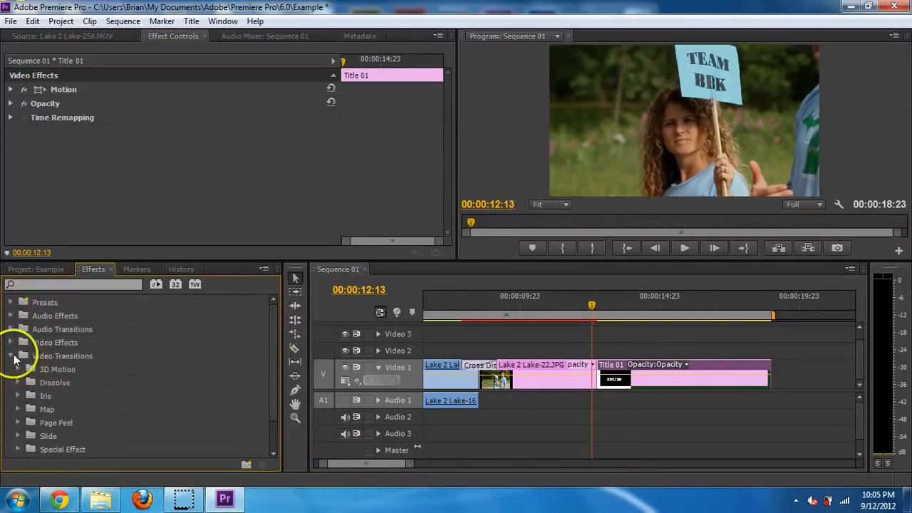
left_click(12, 356)
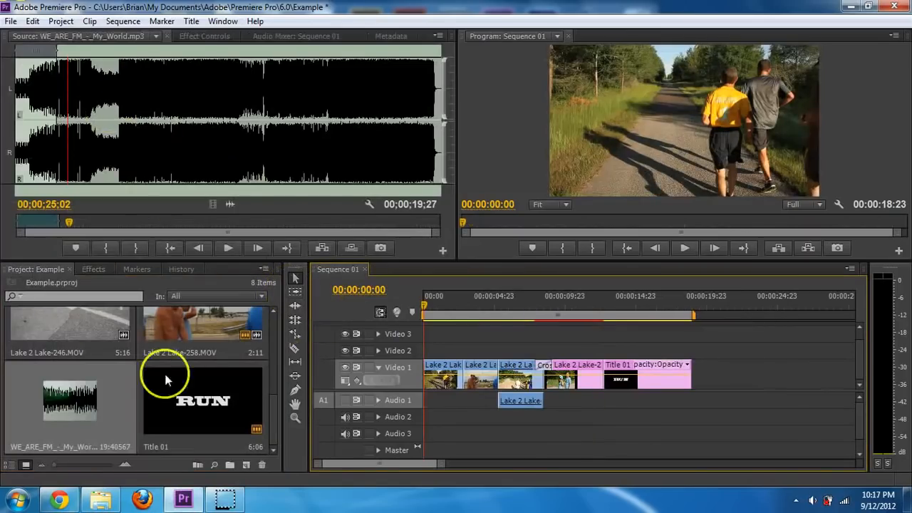
Step: Open WE_ARE_FM_-_My_World.mp3 in the Source Monitor, play its beginning, and mark the out point at 00;00;19;06
double_click(108, 408)
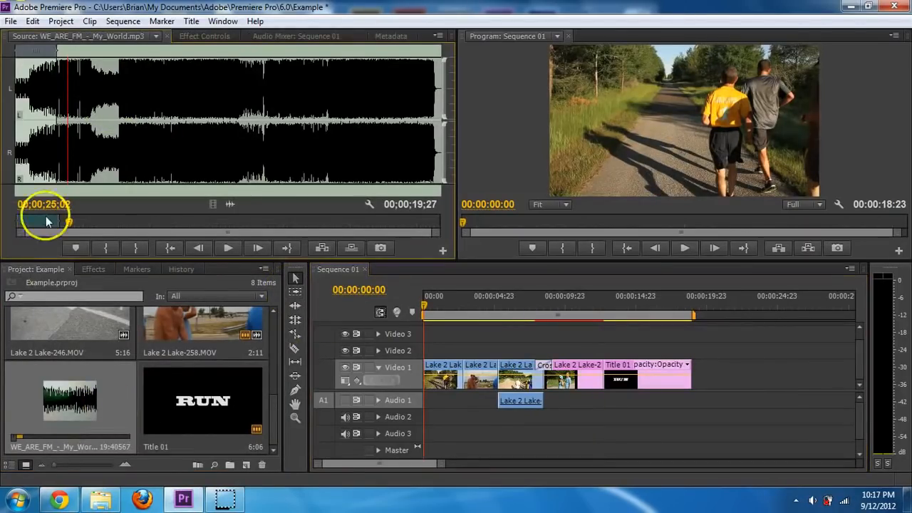
left_click_drag(54, 225, 22, 223)
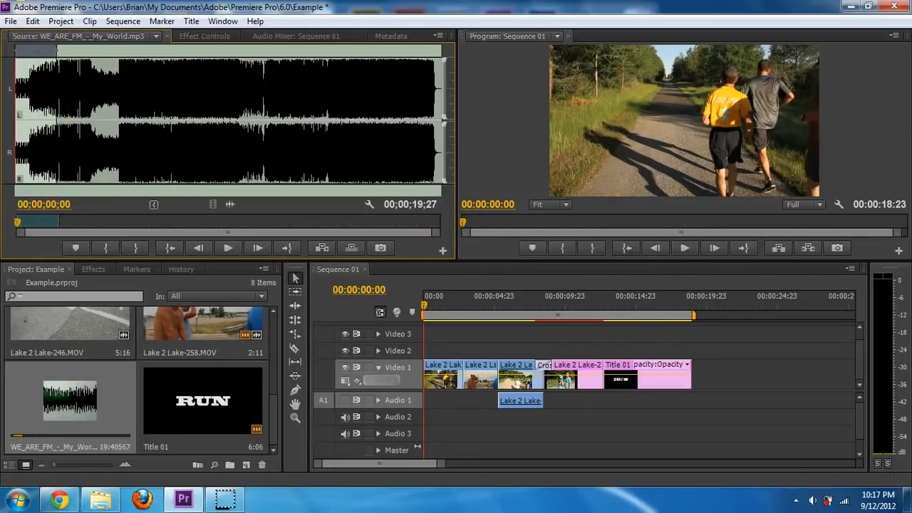
key("space")
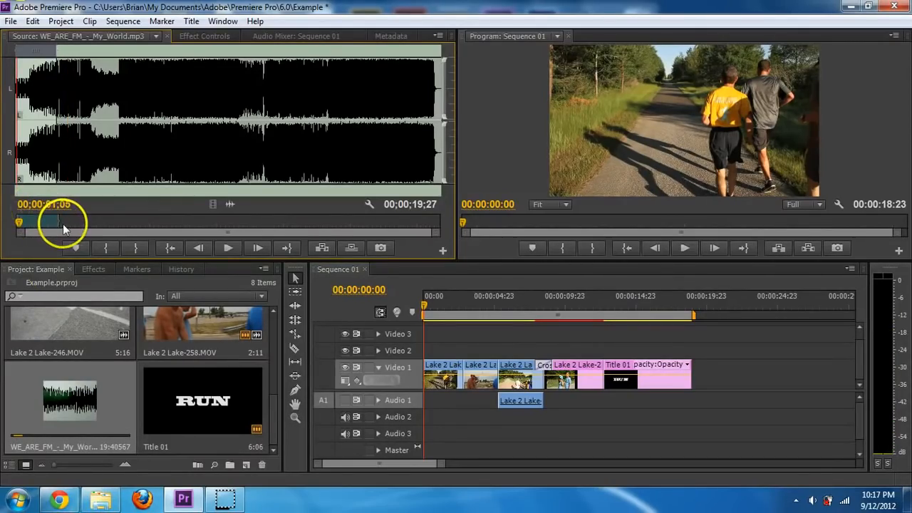
left_click_drag(61, 225, 56, 223)
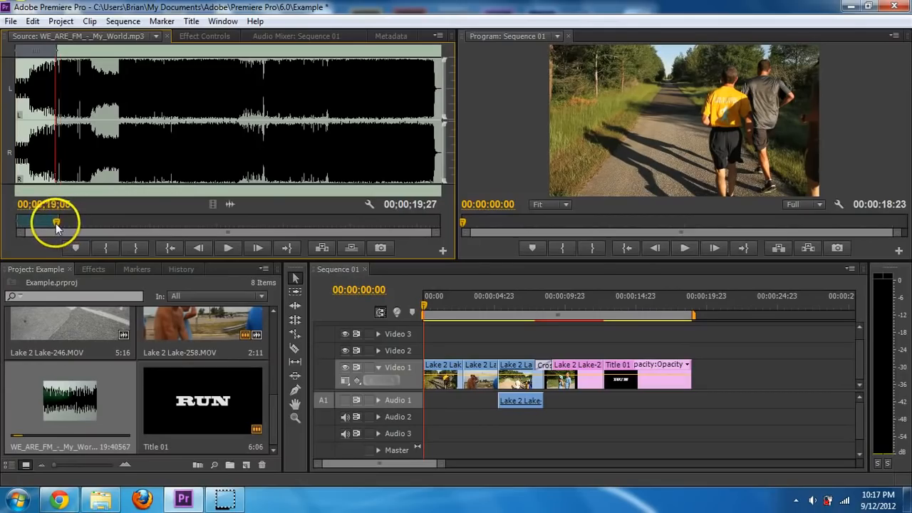
key("i")
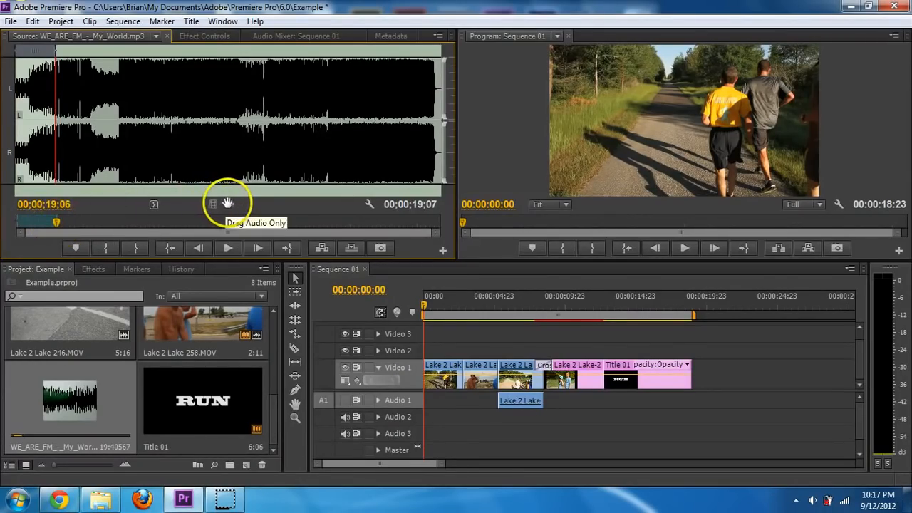
Step: Place the marked music on Audio 2 from the sequence start, and trim its end to match the end of Title 01
left_click_drag(229, 203, 421, 419)
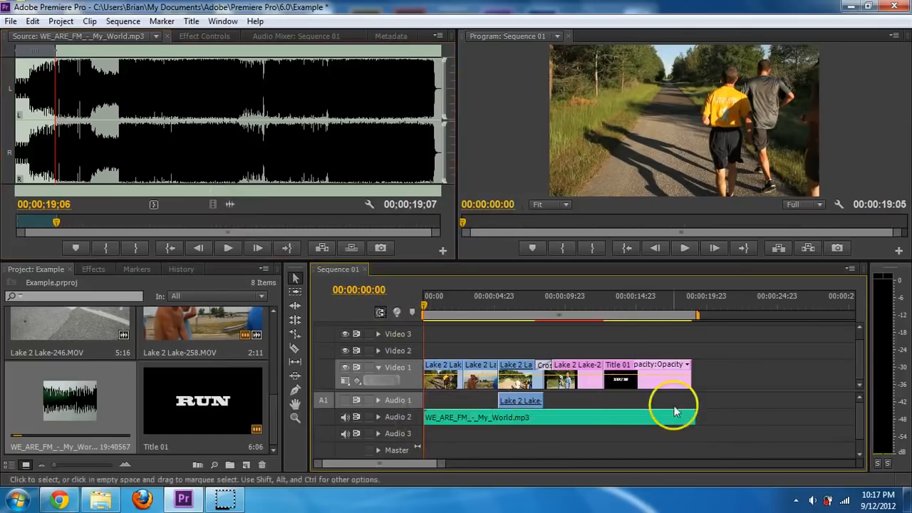
mouse_move(695, 417)
left_mouse_down()
mouse_move(736, 417)
mouse_move(727, 418)
mouse_move(692, 369)
left_mouse_up()
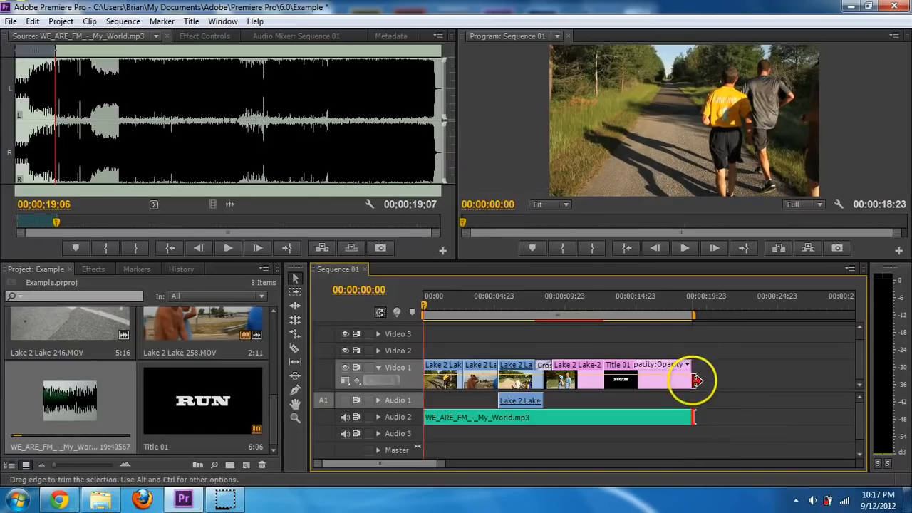
Step: Add Constant Power crossfades to the start and end of the music on Audio 2, and set the playhead to 00:00:16:20
left_click(108, 270)
left_click(11, 315)
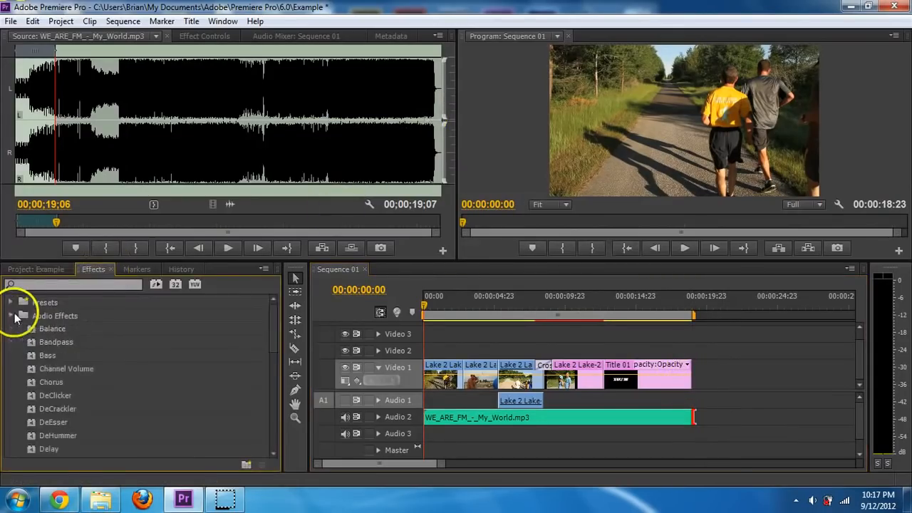
left_click(10, 316)
left_click(11, 329)
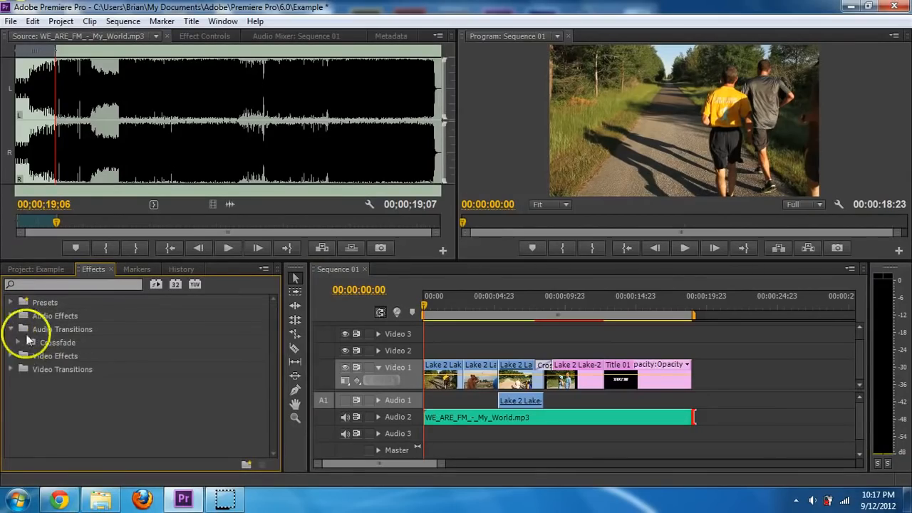
left_click(18, 343)
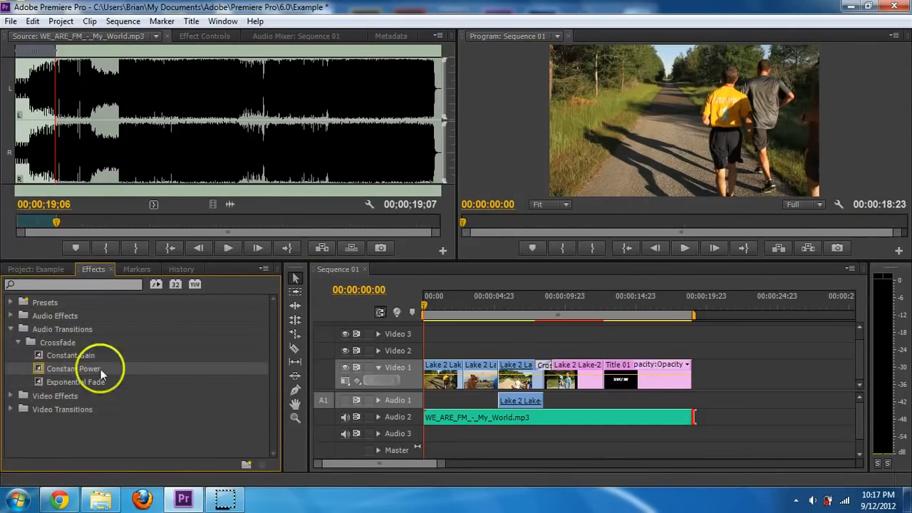
left_click_drag(101, 372, 429, 418)
left_click_drag(71, 368, 689, 419)
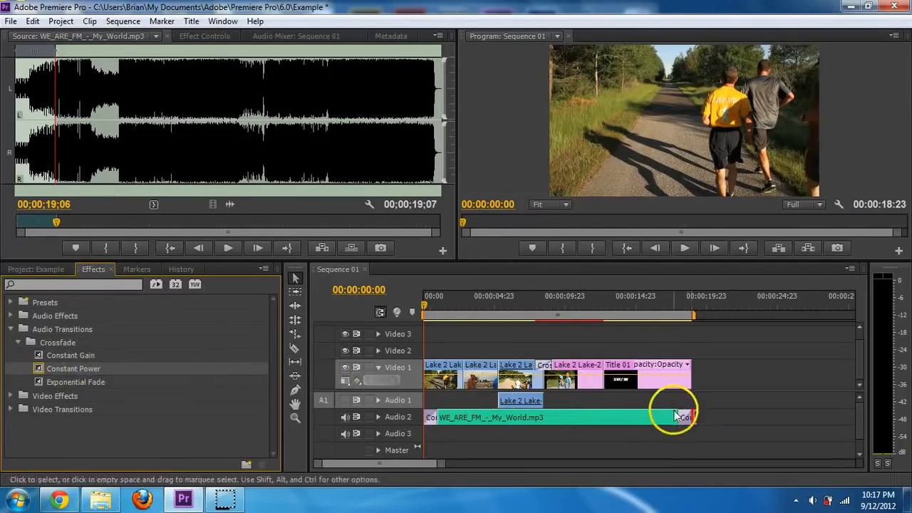
left_click(685, 310)
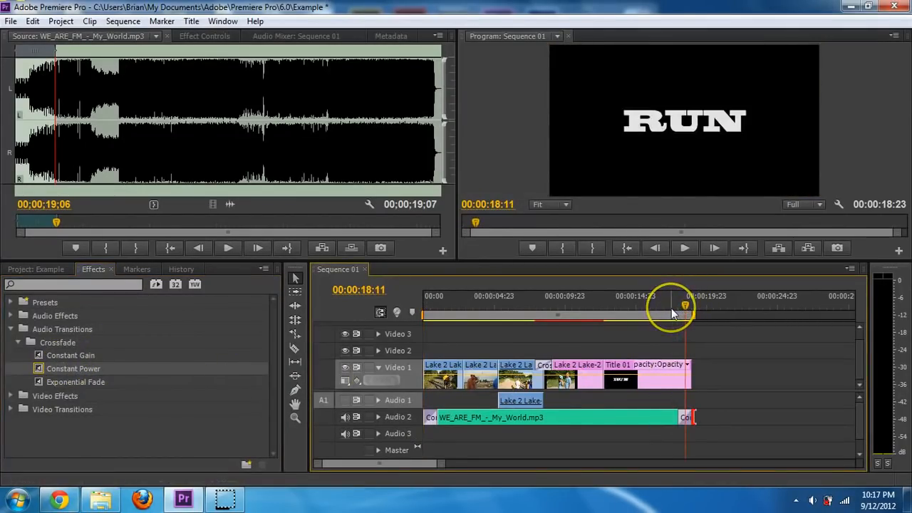
left_click(663, 312)
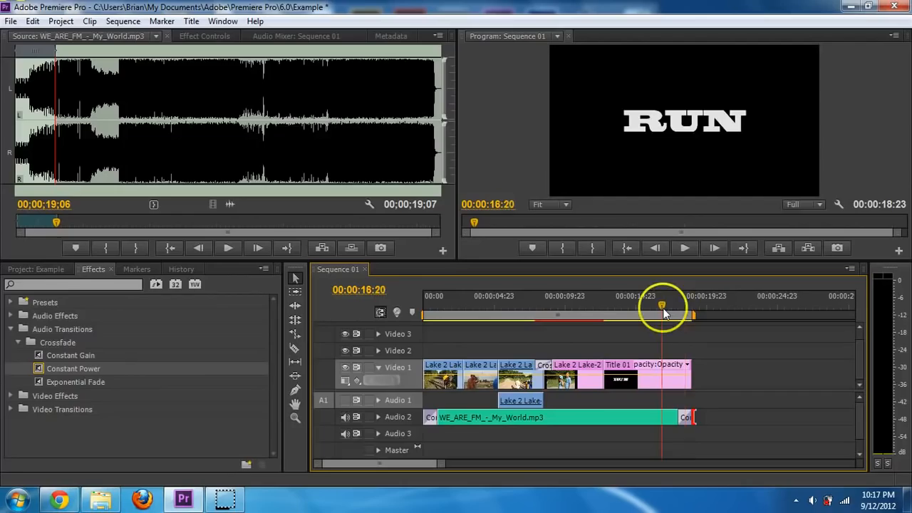
Step: Play the ending of the sequence, and extend the start of the music's closing Constant Power crossfade to more than double the crossfade's length
key("space")
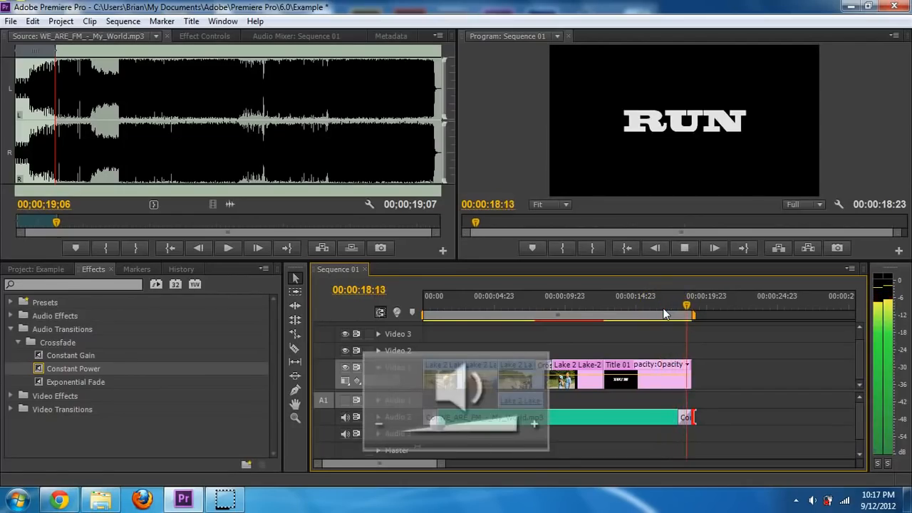
left_click(675, 305)
left_click(684, 421)
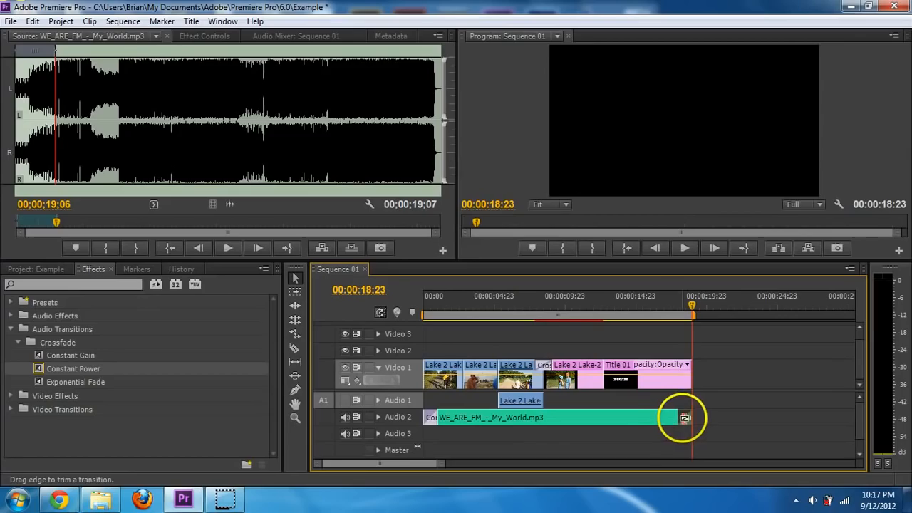
left_click_drag(686, 418, 660, 418)
Step: Play back the music's fade-out from 00:00:15:15, and collapse the Crossfade folder in the effects list
left_click(646, 305)
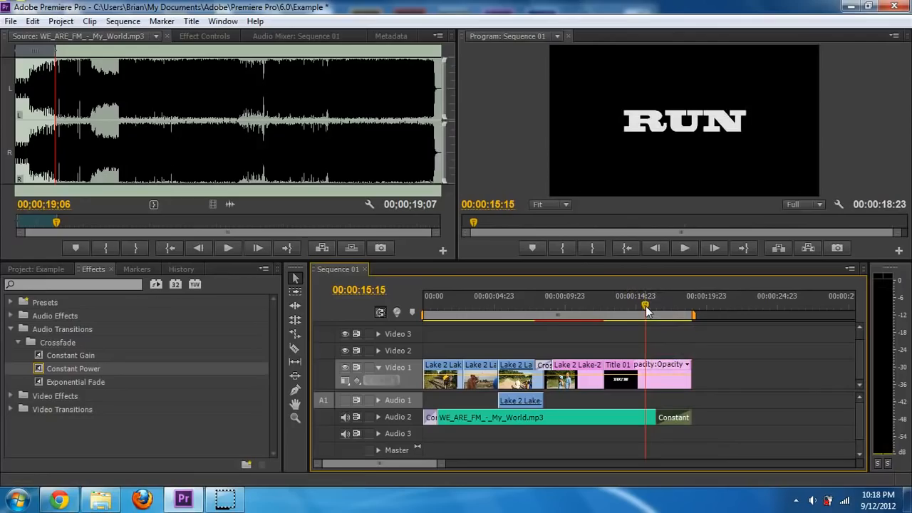
key("space")
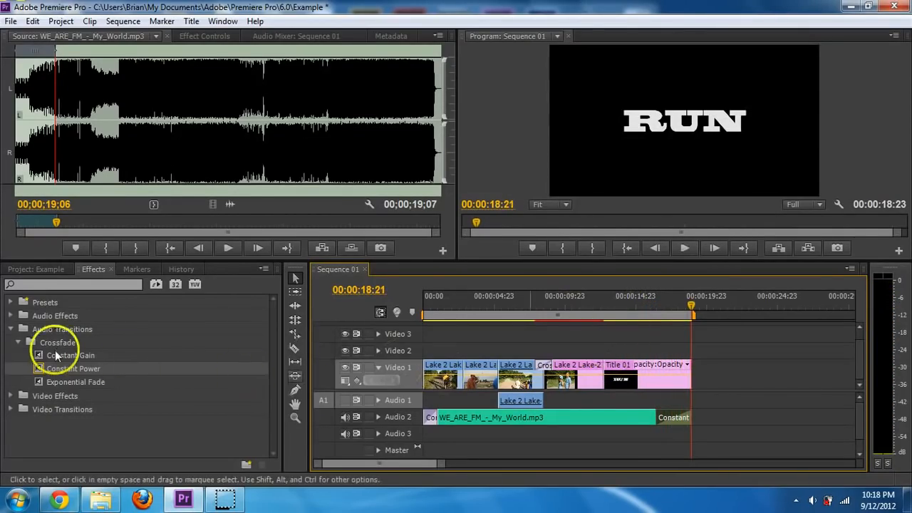
left_click(18, 341)
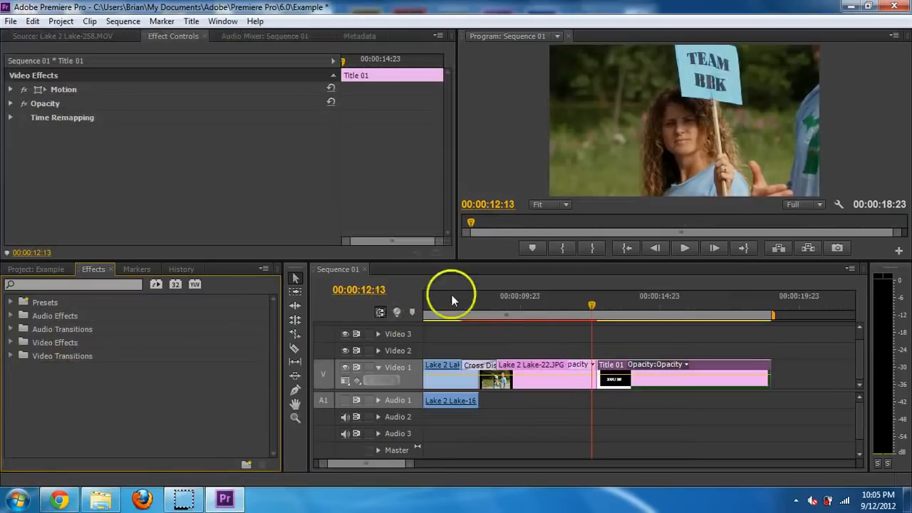
Step: Bring the beginning of Sequence 01 into view and set the playhead to 00:00:00:10
left_click_drag(578, 305, 448, 346)
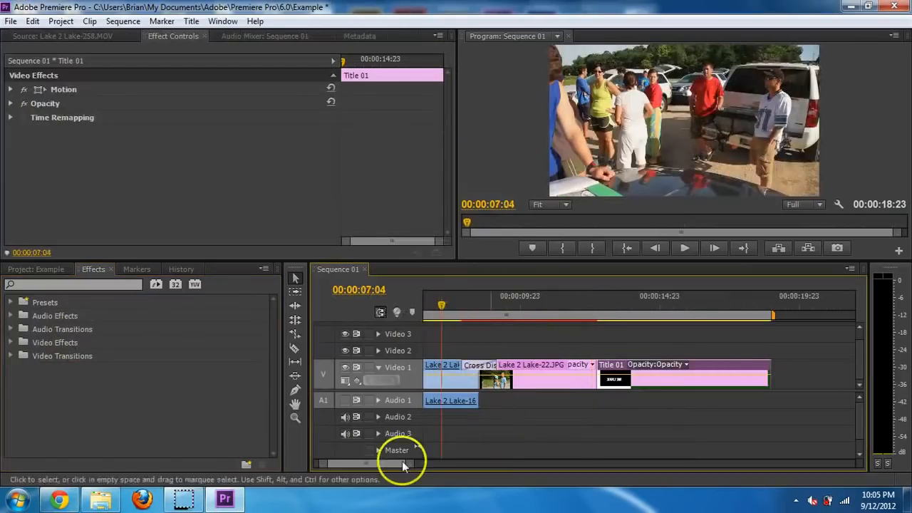
left_click_drag(402, 461, 361, 463)
left_click_drag(472, 304, 435, 305)
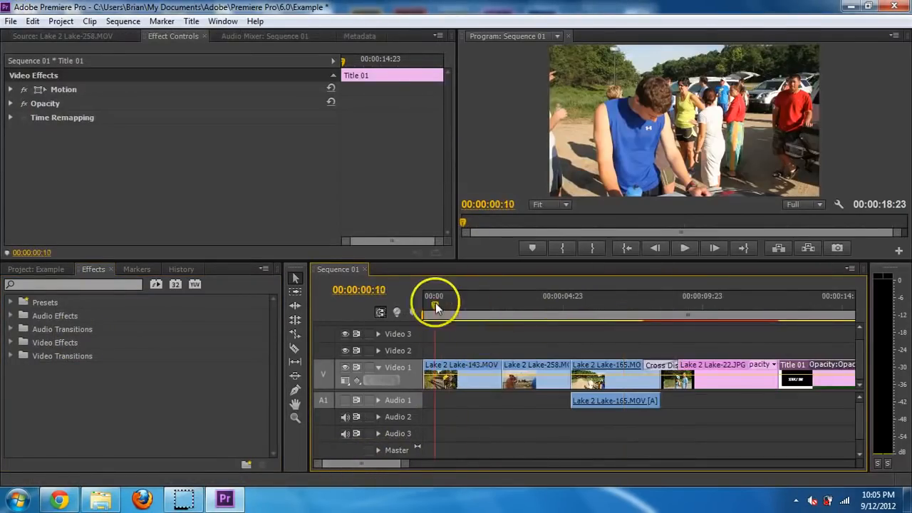
Step: Open the media export settings for Sequence 01 and set the output format to H.264
left_click(10, 21)
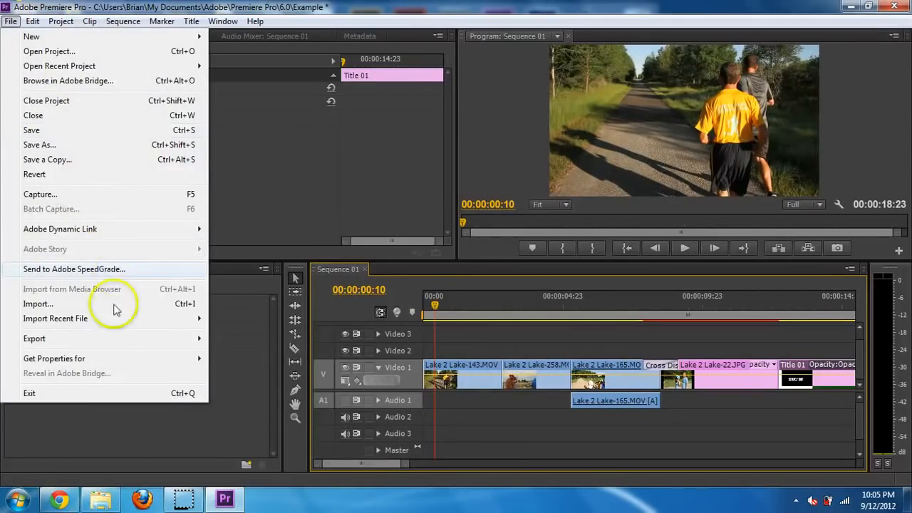
mouse_move(159, 339)
left_click(242, 338)
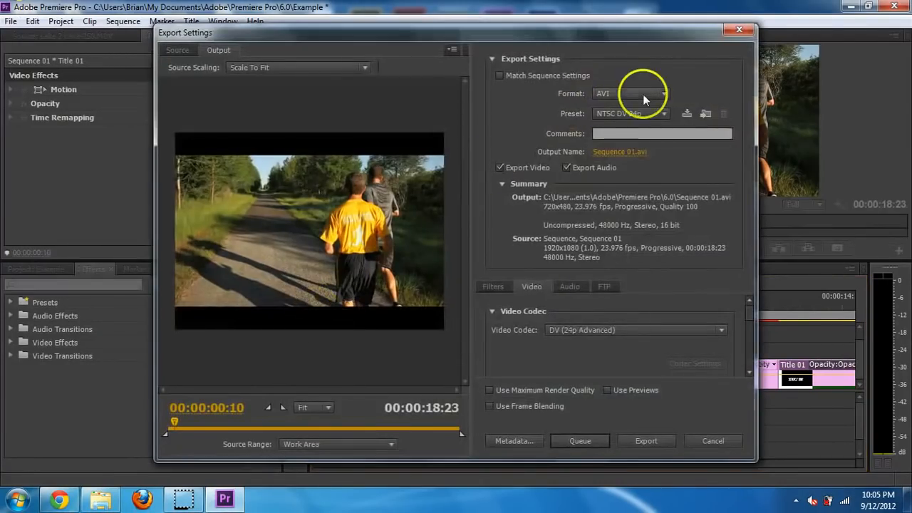
left_click(657, 114)
left_click(657, 114)
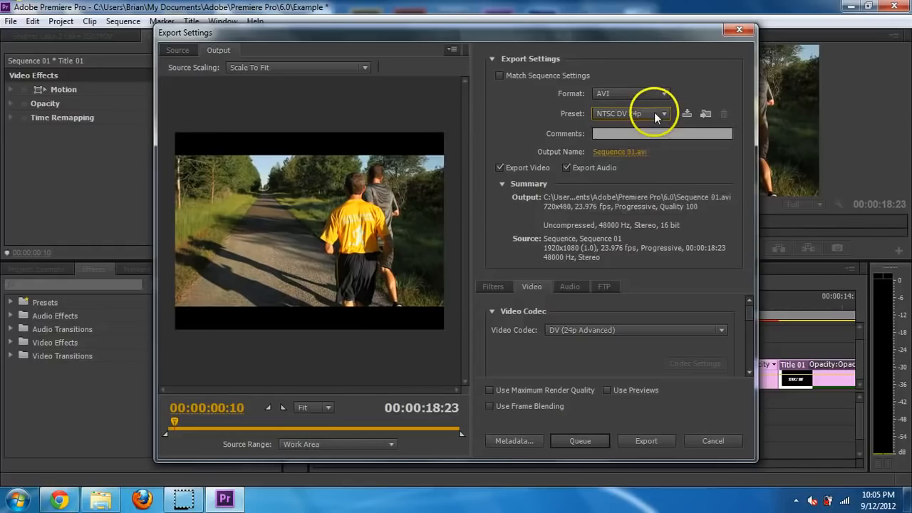
left_click(661, 95)
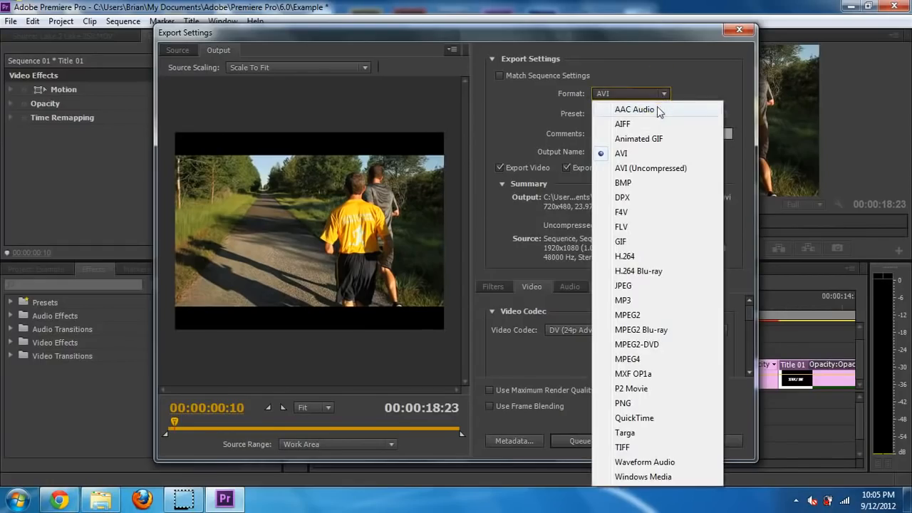
left_click(641, 260)
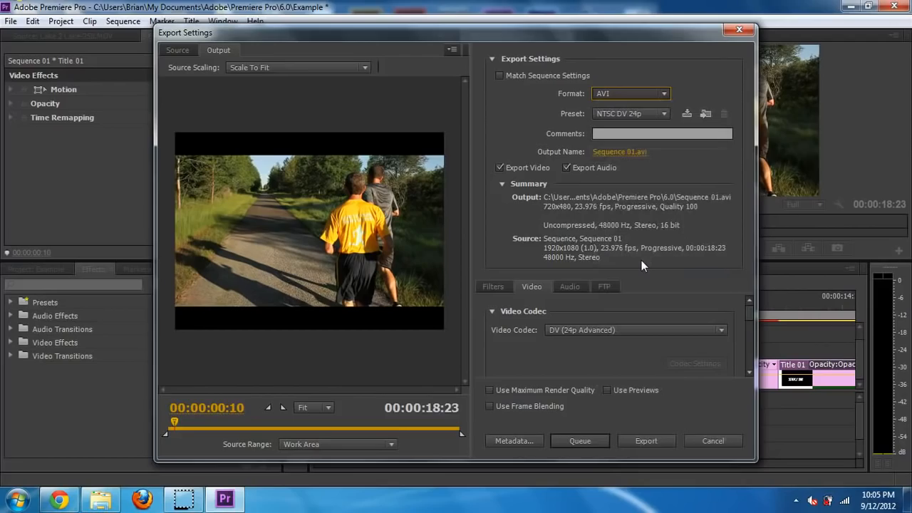
Step: Choose the YouTube HD 720p 23.976 export preset, and close the export settings without exporting
left_click(666, 115)
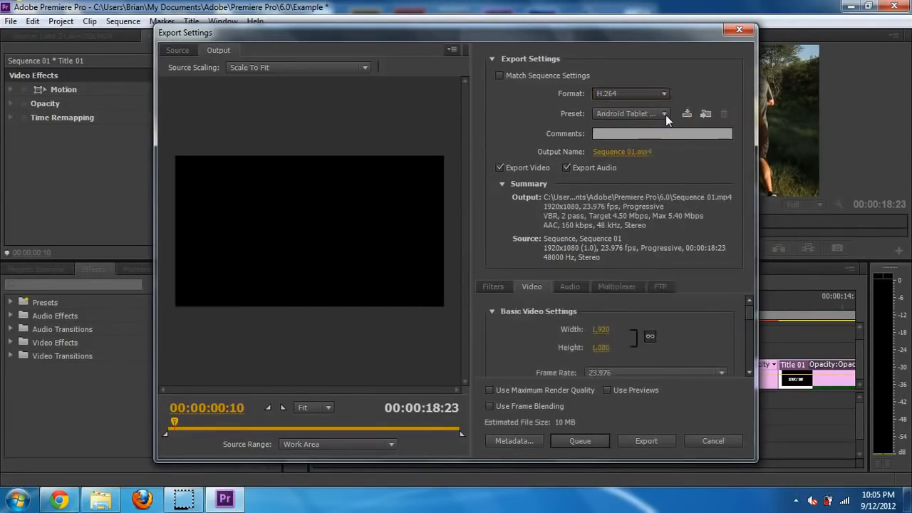
left_click(665, 115)
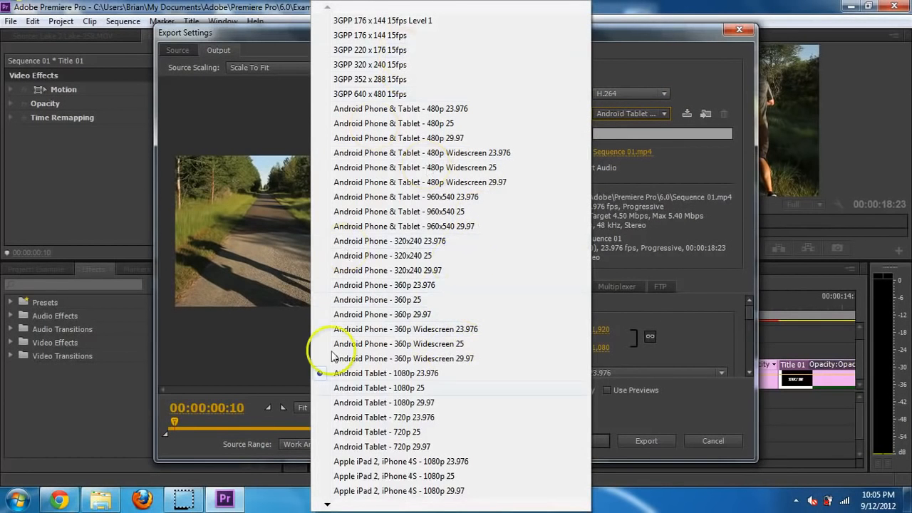
mouse_move(331, 508)
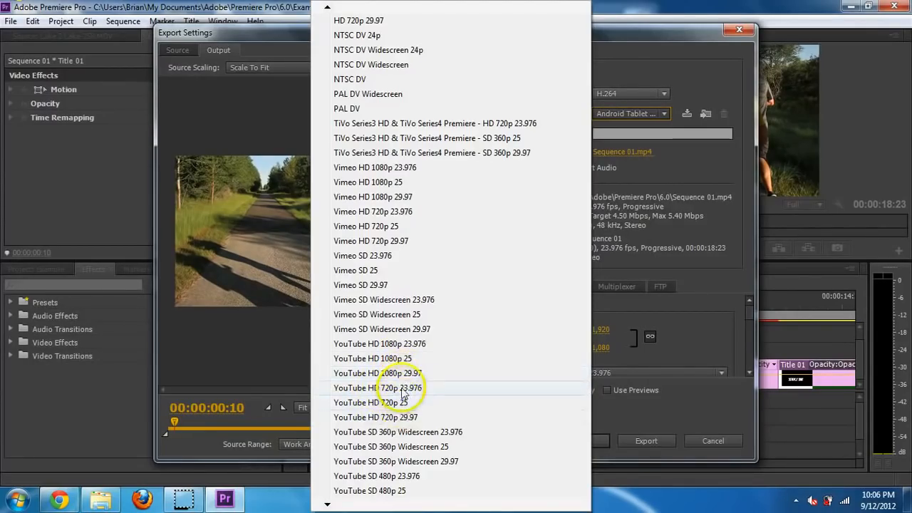
left_click(403, 392)
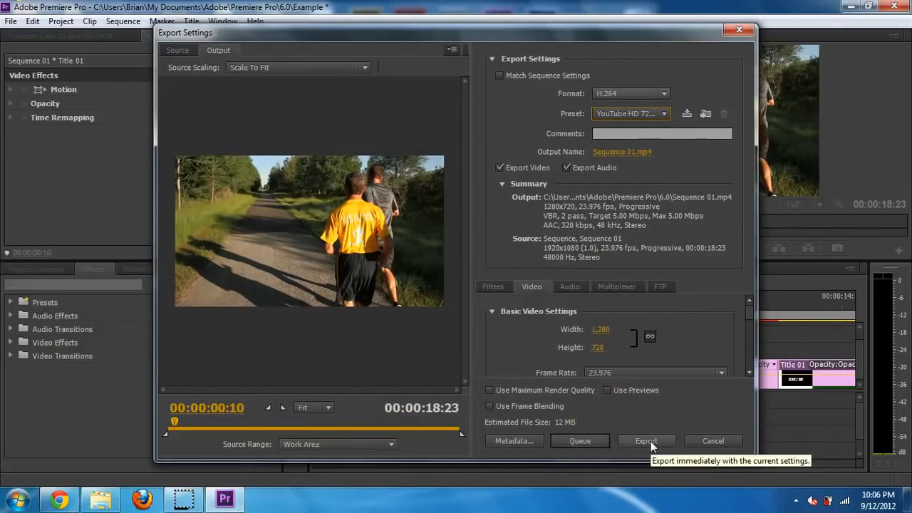
left_click(703, 441)
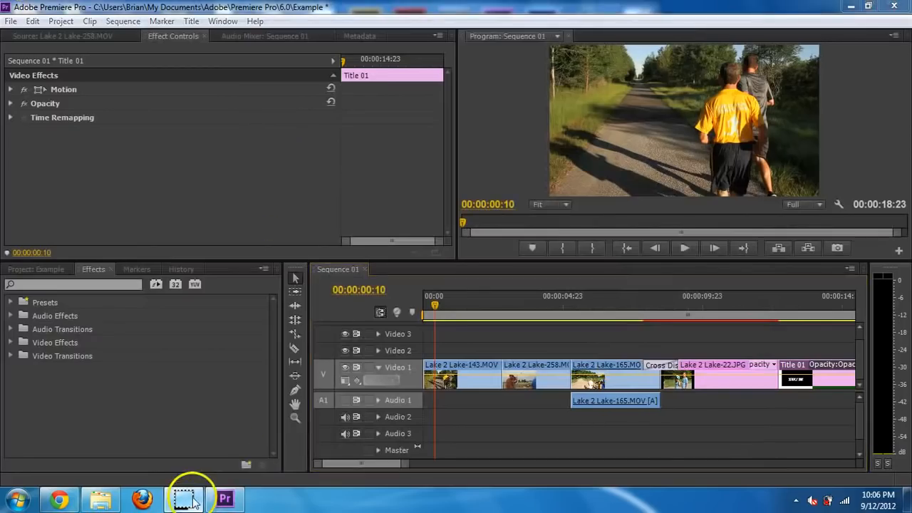